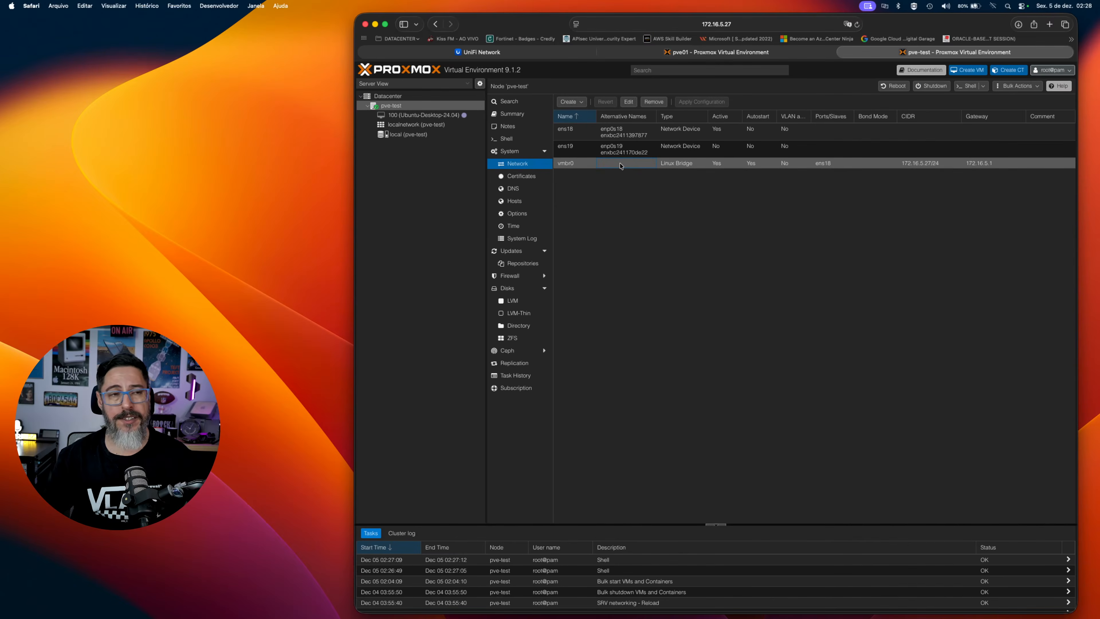
Open the settings of the vmbr0 Linux bridge on the pve-test node.
double_click(622, 166)
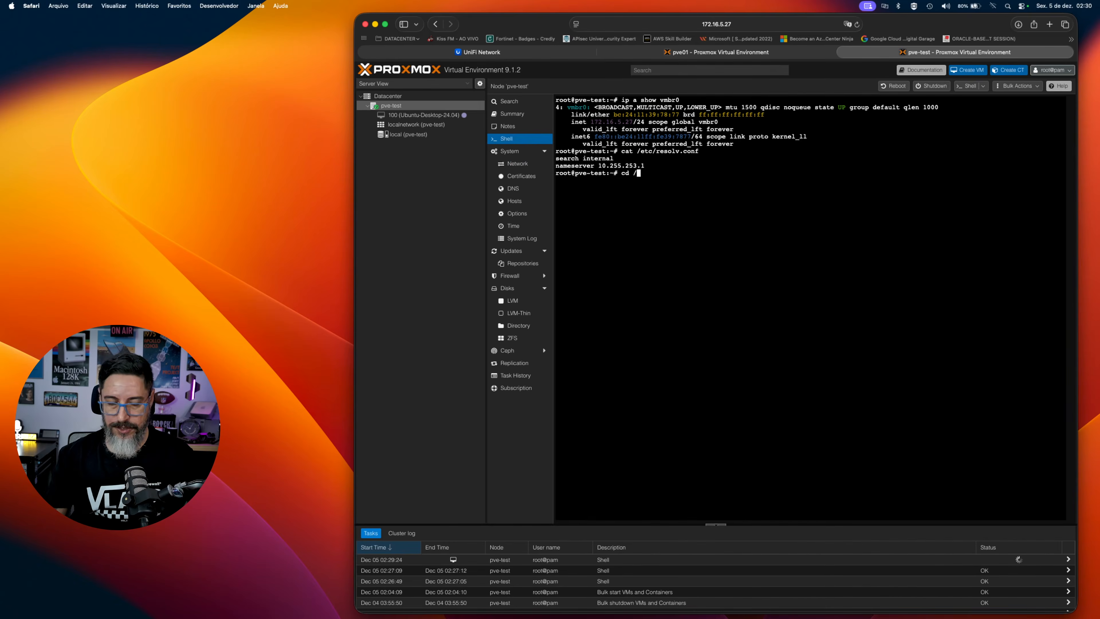
Open /etc/network/interfaces in vi from the node's shell.
type("etc/network/interfaces")
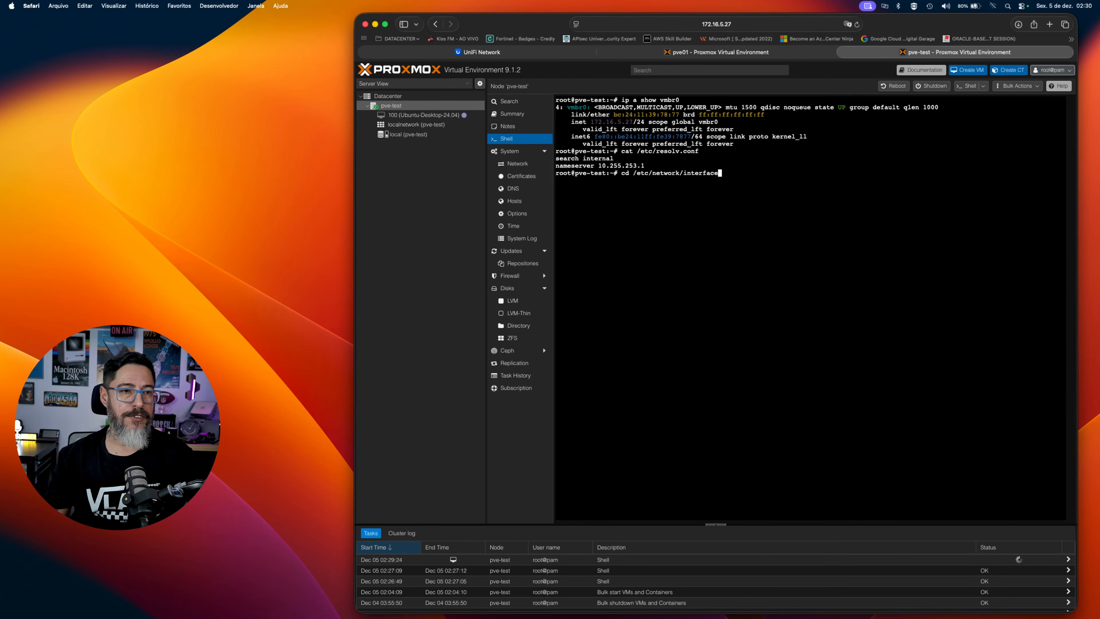
key("Left")
key("Left")
key("Left")
key("Left")
key("Left")
key("Left")
key("Left")
key("Left")
key("Left")
key("BackSpace")
key("BackSpace")
type("vi")
key("Return")
Examine the interface and bridge entries in the network configuration file and quit vi without saving.
key("Down")
key("Down")
key("Down")
key("Down")
key("Down")
key("Down")
key("Down")
key("Down")
key("Down")
key("Down")
key("Down")
key("Down")
key("Down")
key("Down")
key("Down")
key("Down")
key("Down")
key("Down")
key("Up")
key("Up")
key("Up")
key("Up")
key("Up")
key("Up")
key("Up")
key("Up")
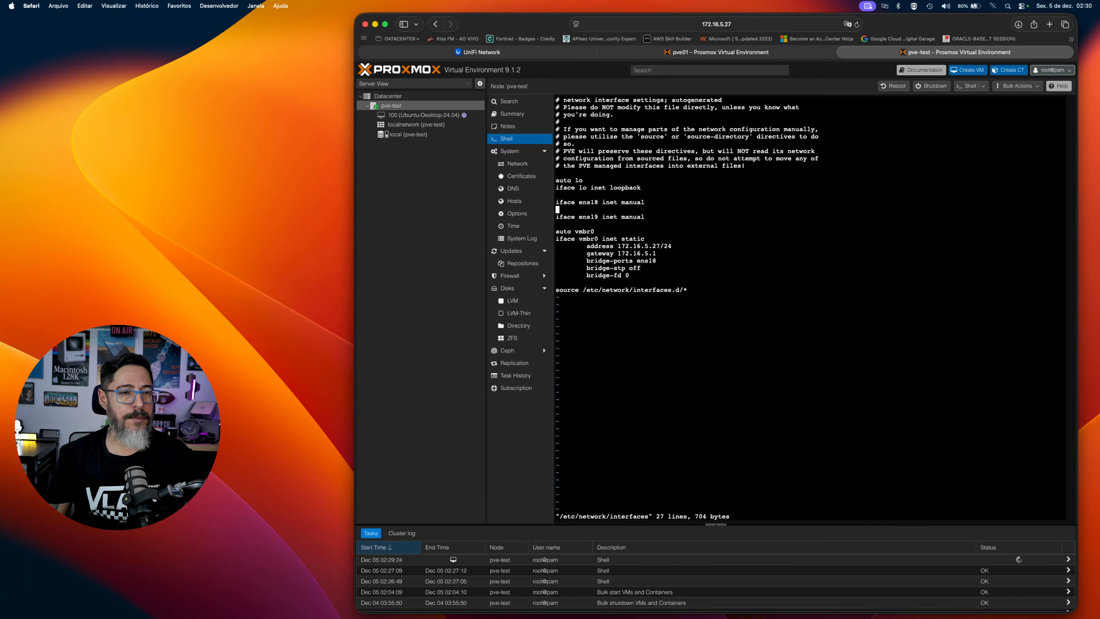
key("Up")
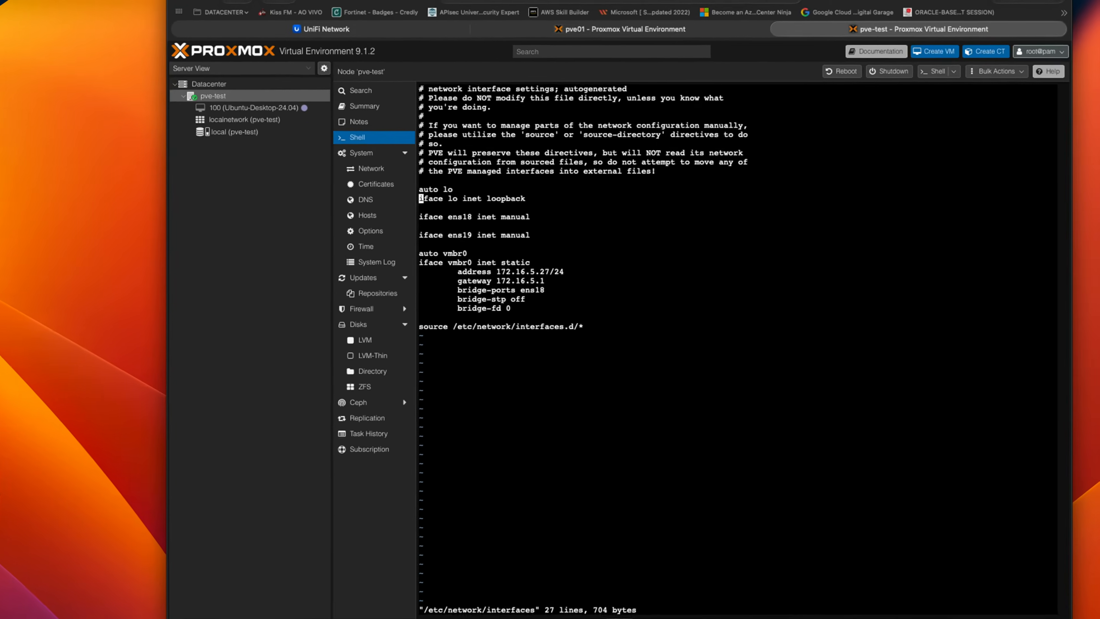
key("Down")
key("Down")
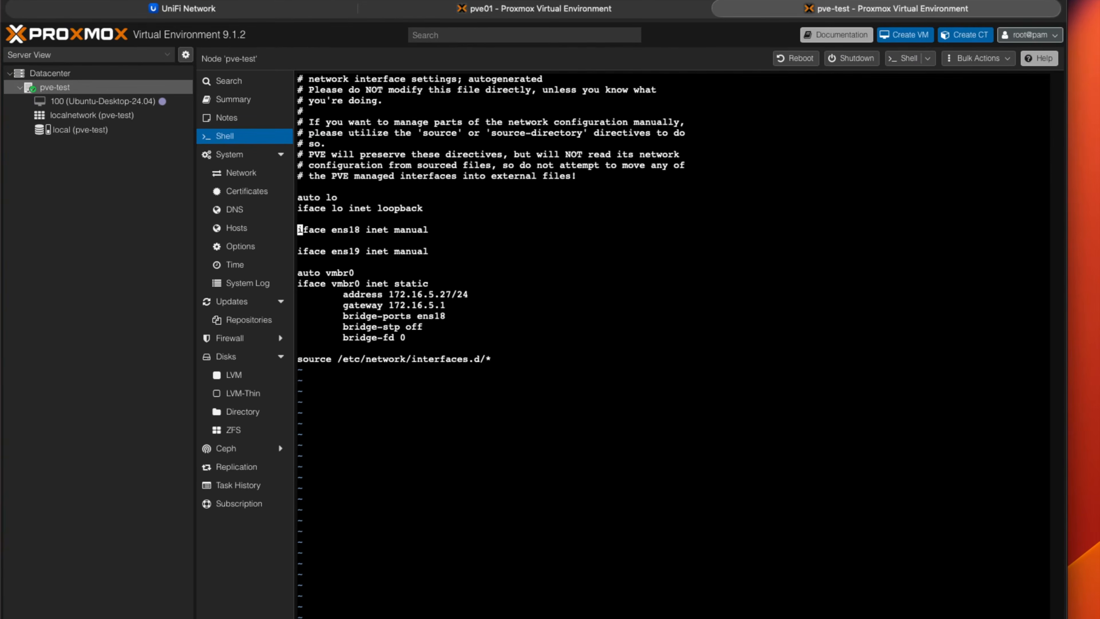
key("Down")
key("Down")
key("Down")
key("Down")
key("Down")
key("Down")
key("Down")
key("Up")
key("Up")
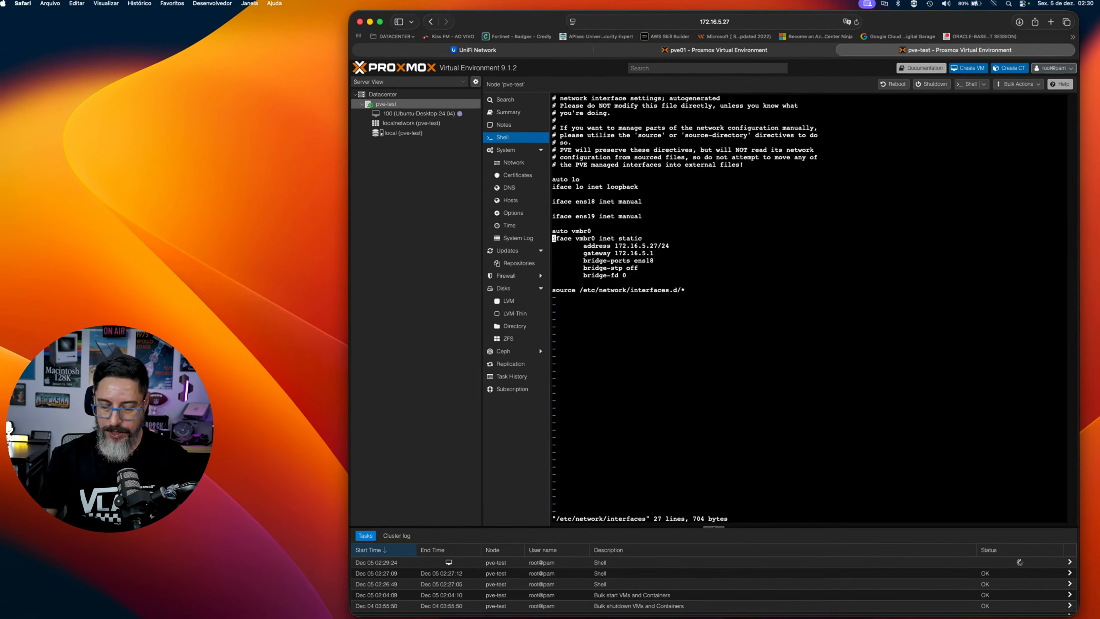
type(":q")
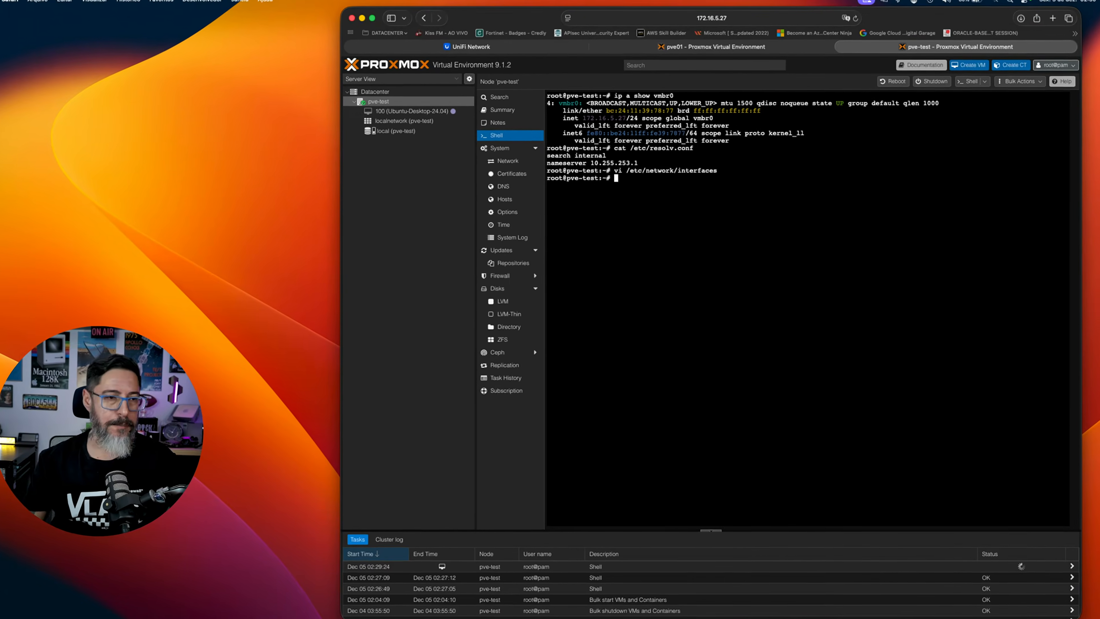
key("Return")
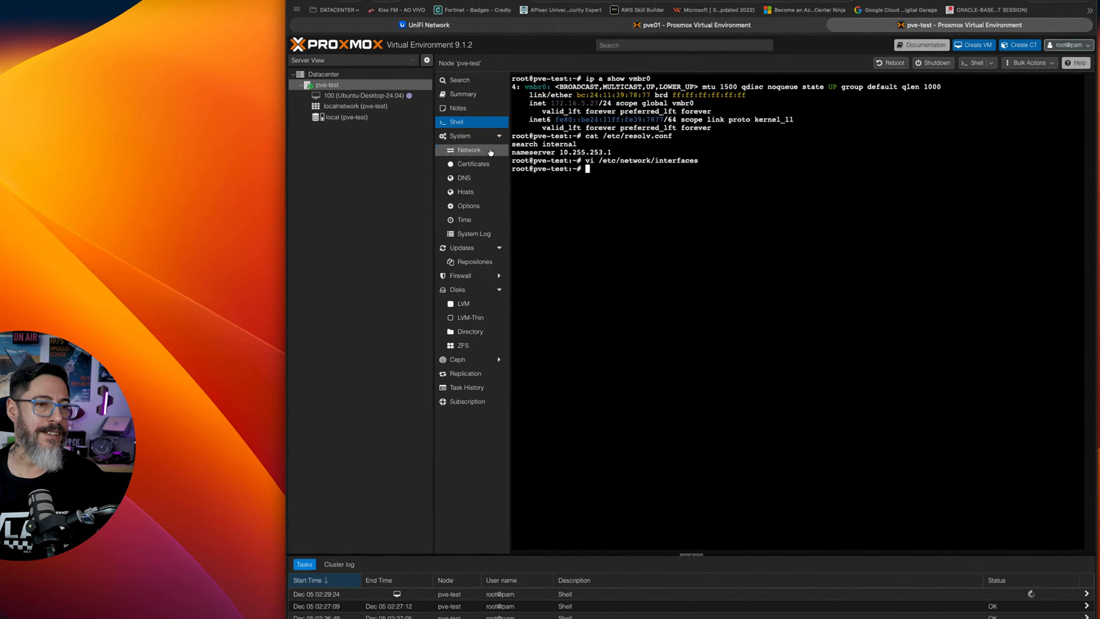
Check the name of the vmbr0 bridge in its edit dialog under the node's network settings and close the dialog.
left_click(491, 151)
double_click(559, 153)
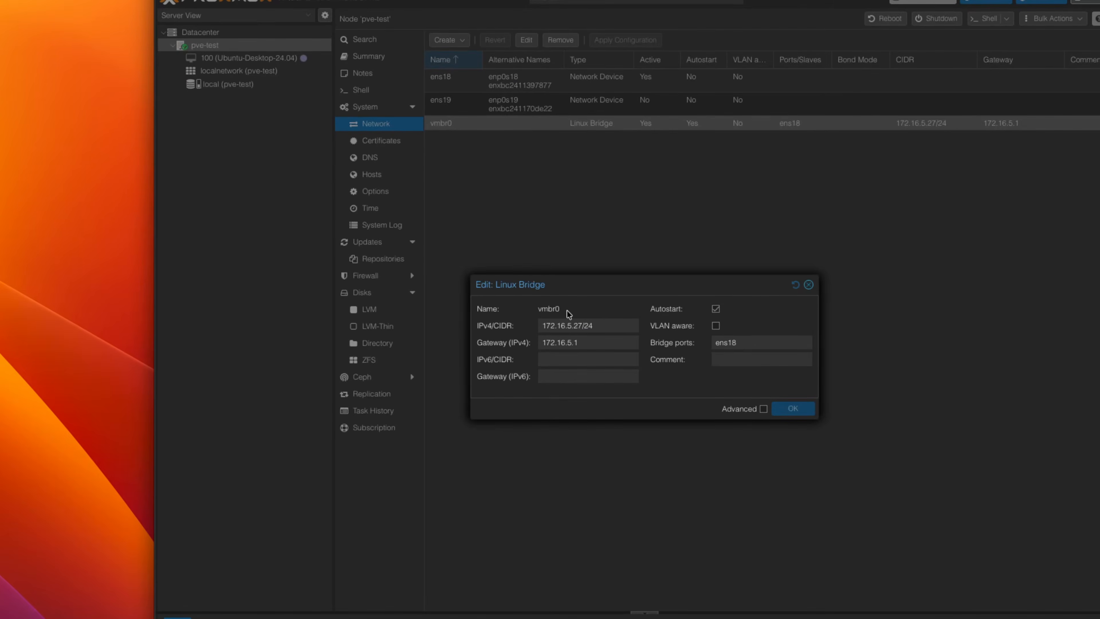
left_click_drag(567, 313, 534, 313)
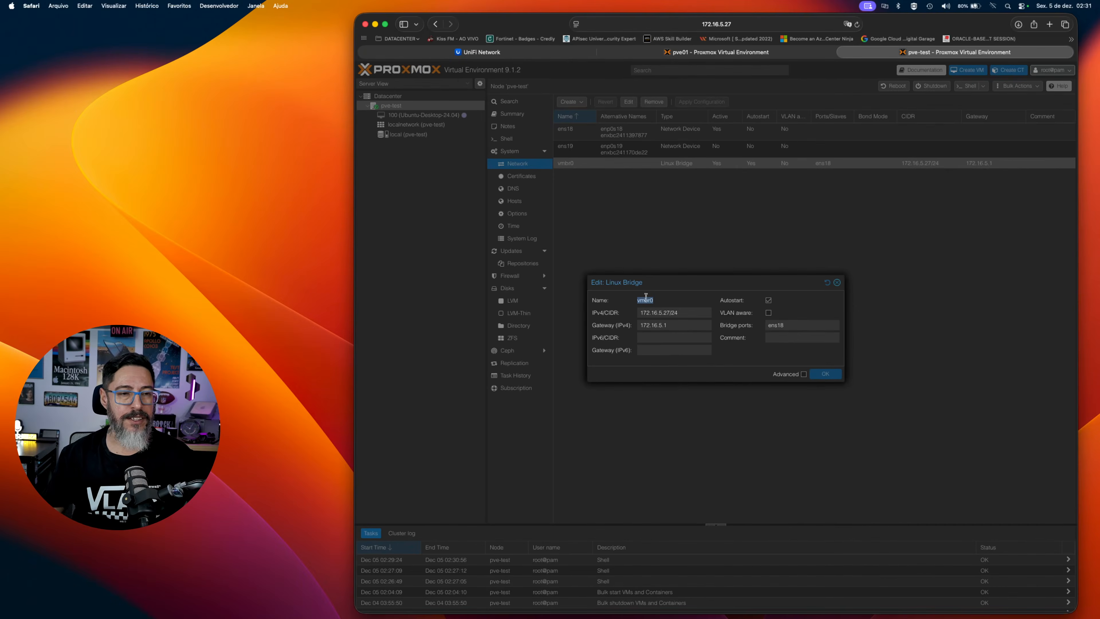
left_click(663, 303)
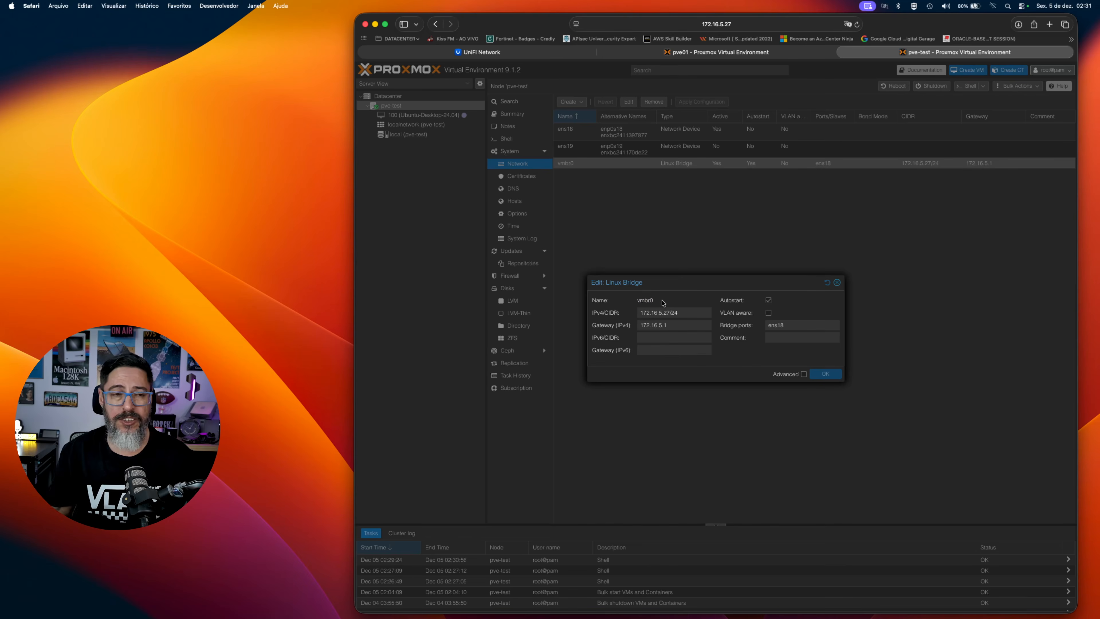
left_click(837, 285)
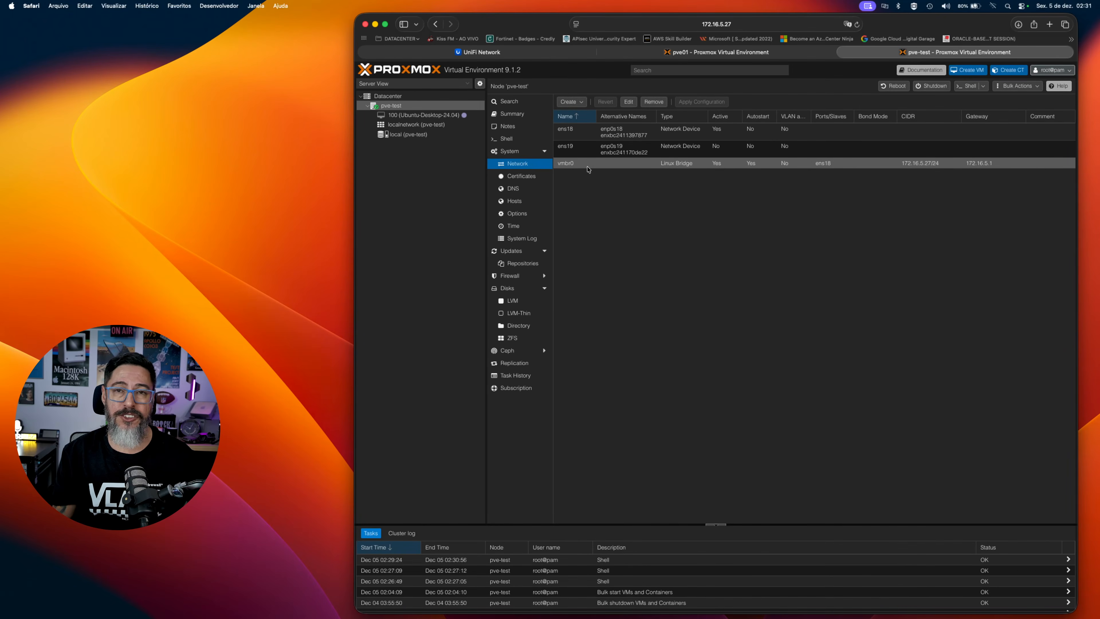
Open /etc/network/interfaces for editing with vi in the pve-test node's shell.
left_click(506, 140)
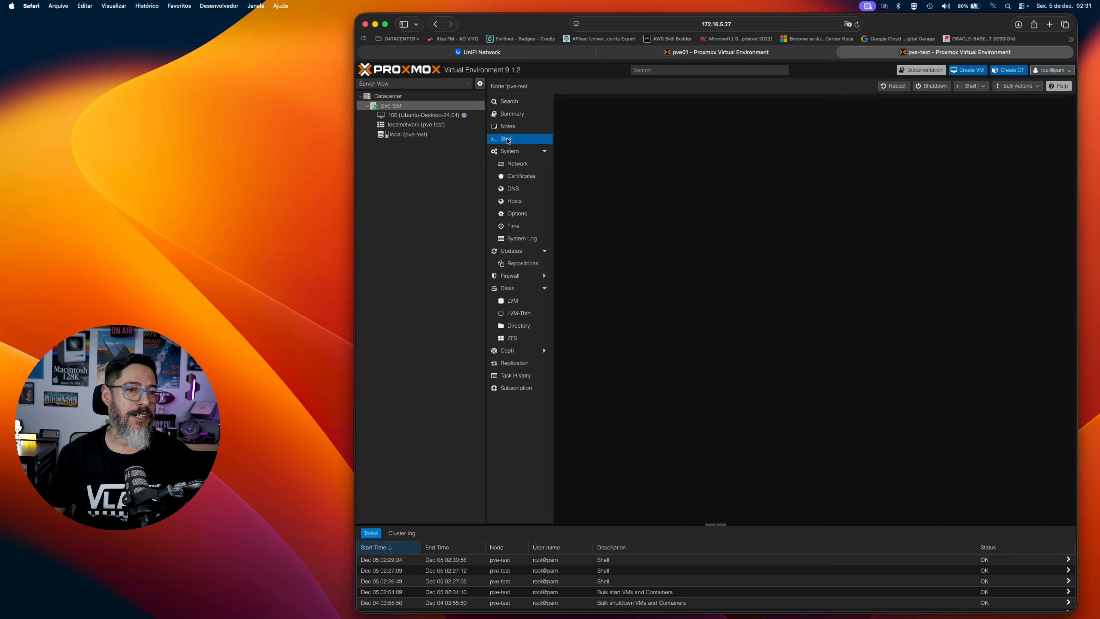
type("vi /etc/network/interfaces")
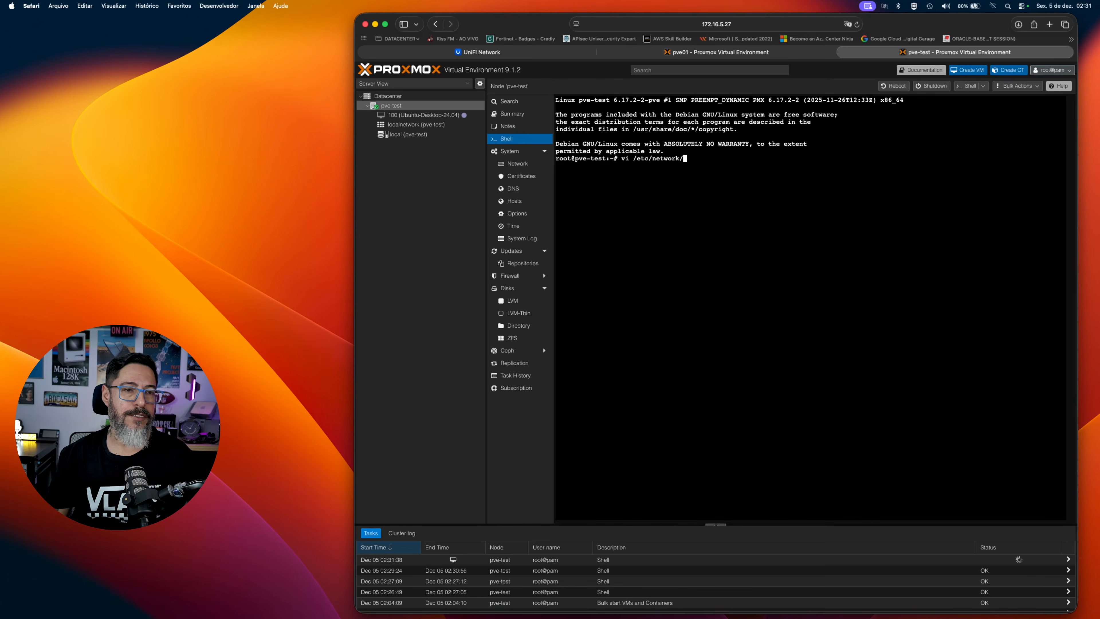
key("Return")
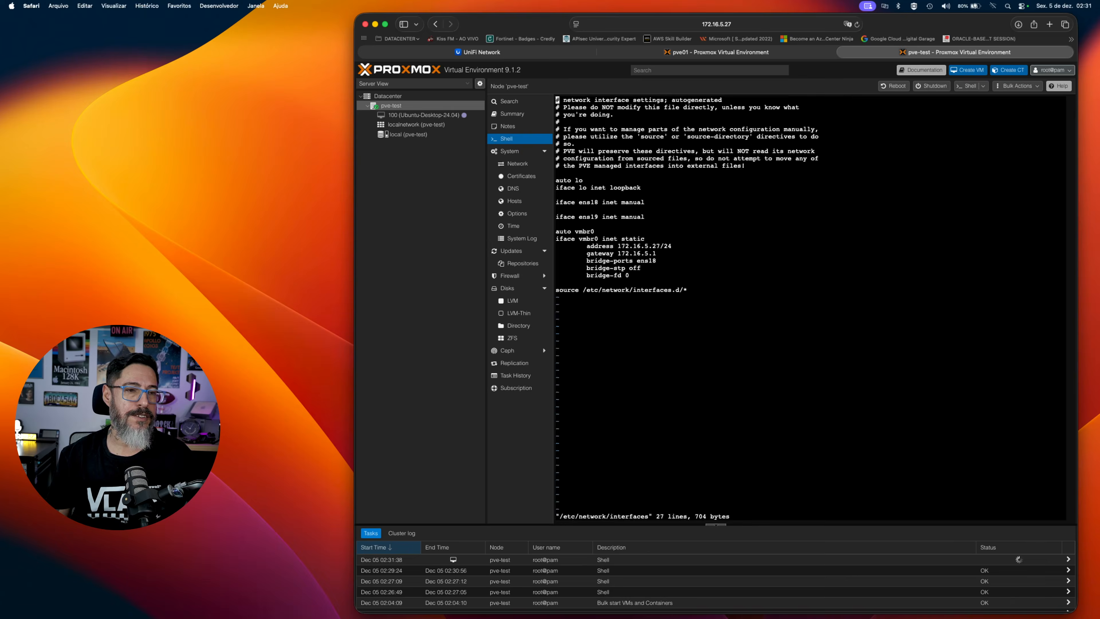
Change the bridge name to mgmt0 in the "auto vmbr0" line.
key("Down")
key("Down")
key("Down")
key("Down")
key("Down")
key("Down")
key("Down")
key("Down")
key("Down")
key("Down")
key("Down")
key("Down")
key("Down")
key("Down")
key("Down")
key("Down")
key("Down")
key("Down")
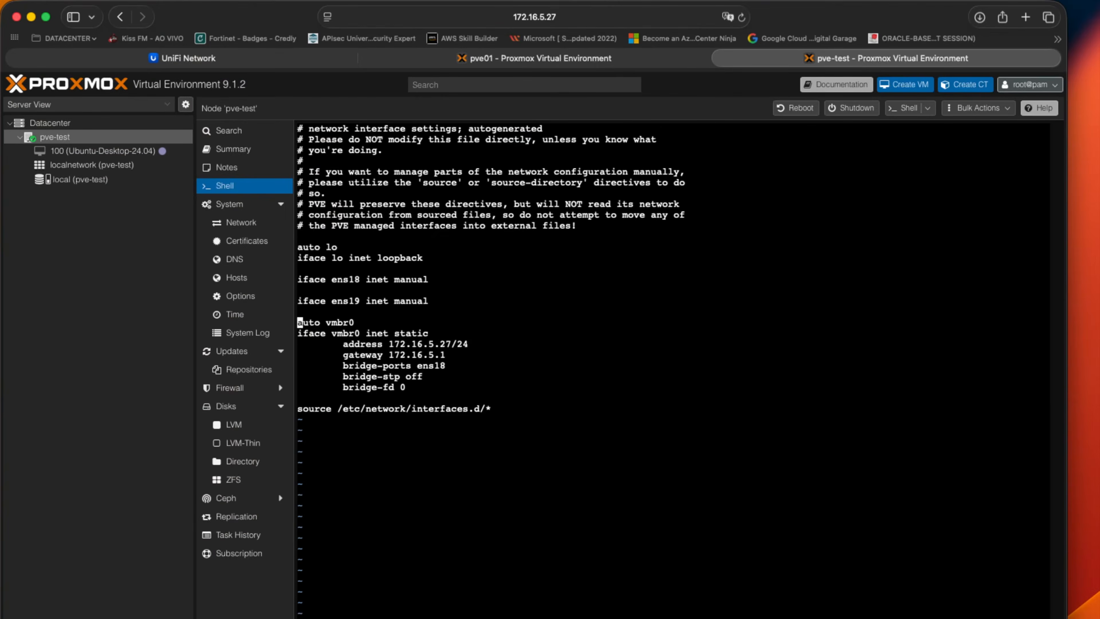
key("Right")
key("Right")
key("Right")
key("Right")
key("Right")
key("x")
key("x")
key("x")
key("x")
type("imgmt")
key("Escape")
Change the bridge name to mgmt0 in the "iface vmbr0 inet static" line, save the file and quit vi.
key("Left")
key("Left")
key("Left")
key("Down")
key("Right")
key("x")
key("x")
key("x")
key("x")
type("iface mgmt")
key("Escape")
type(":wq")
key("Return")
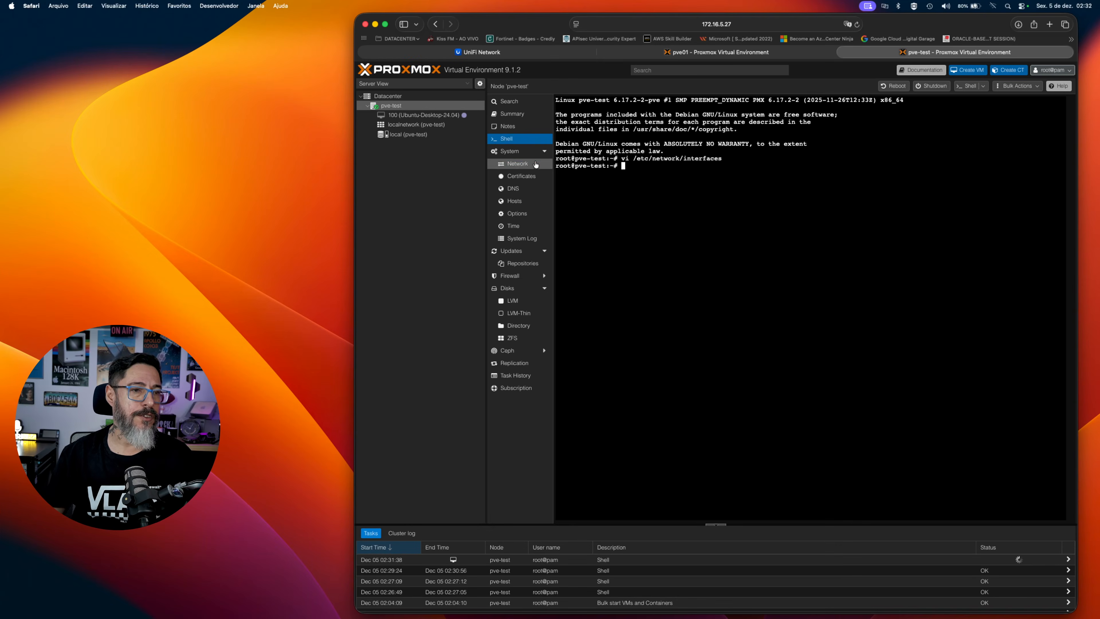
Check the renamed mgmt0 bridge in the node's network settings and close its edit dialog.
left_click(536, 164)
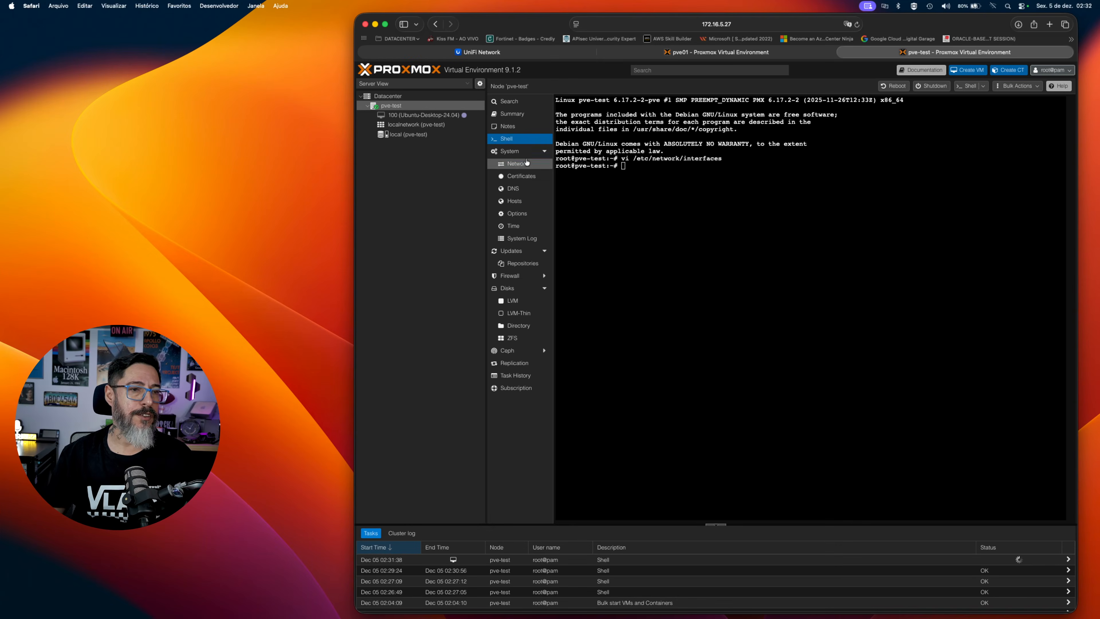
double_click(641, 163)
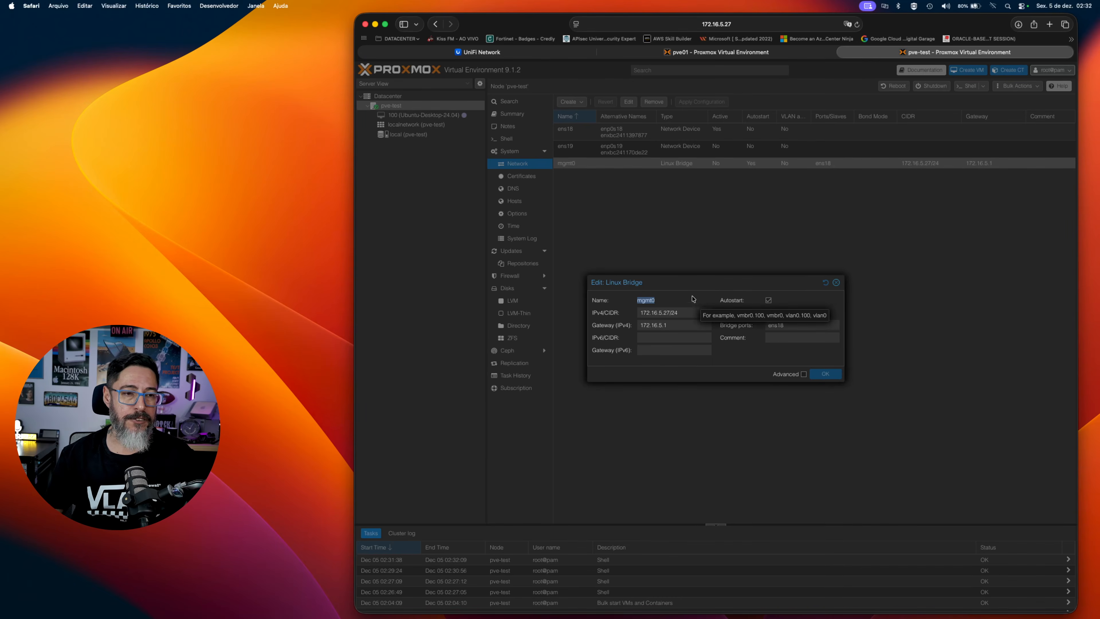
key("Escape")
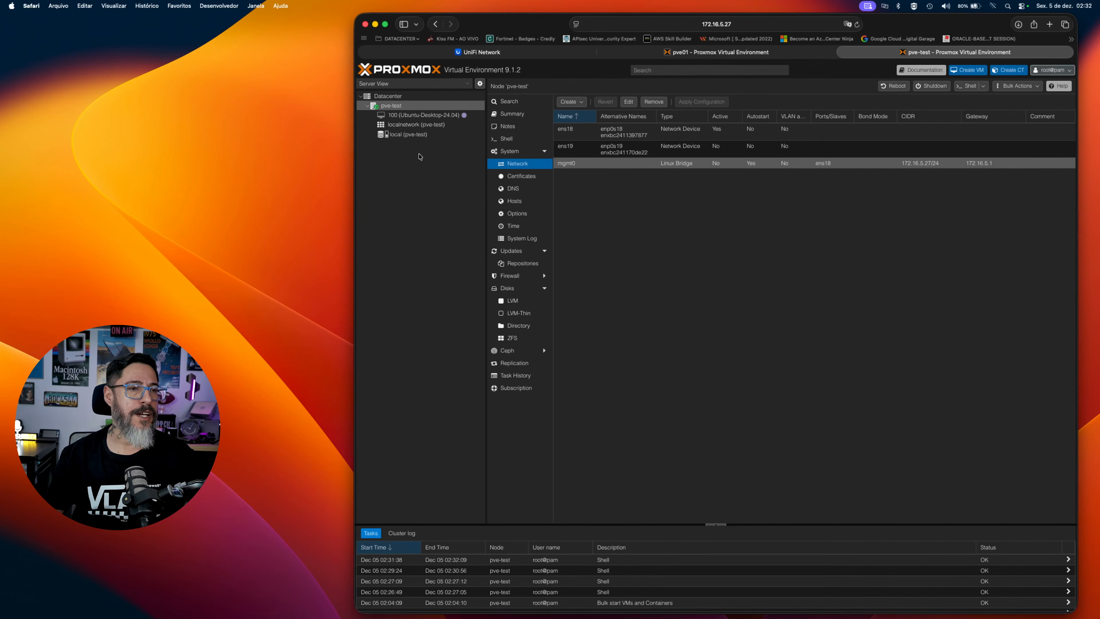
Set the bridge of the network device on VM 100 (Ubuntu-Desktop-24.04) to mgmt0.
left_click(424, 115)
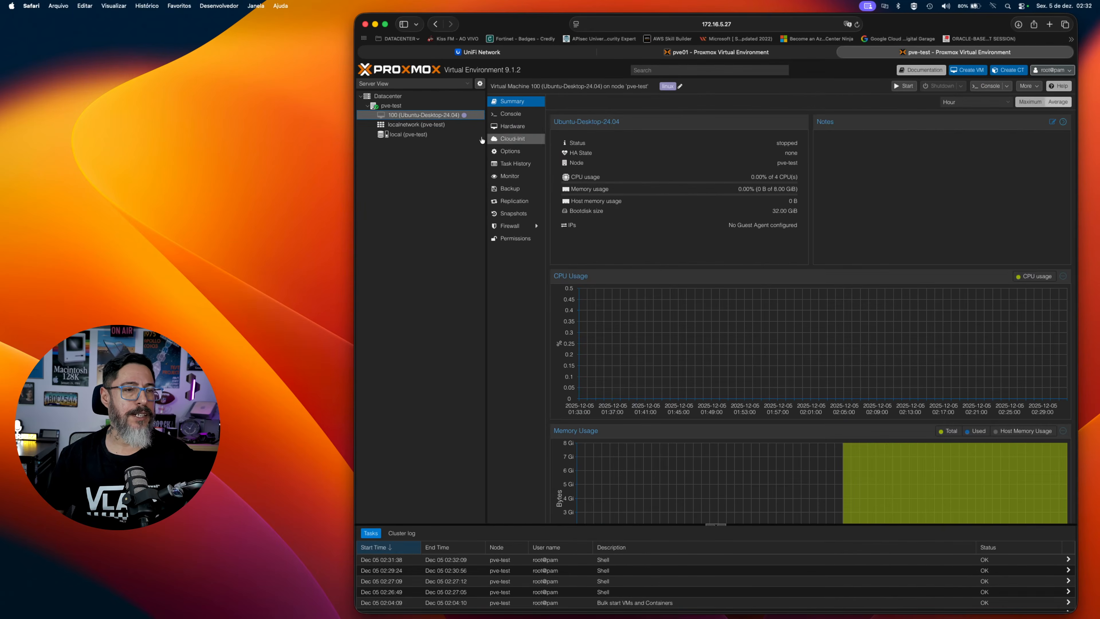
left_click(512, 126)
double_click(626, 196)
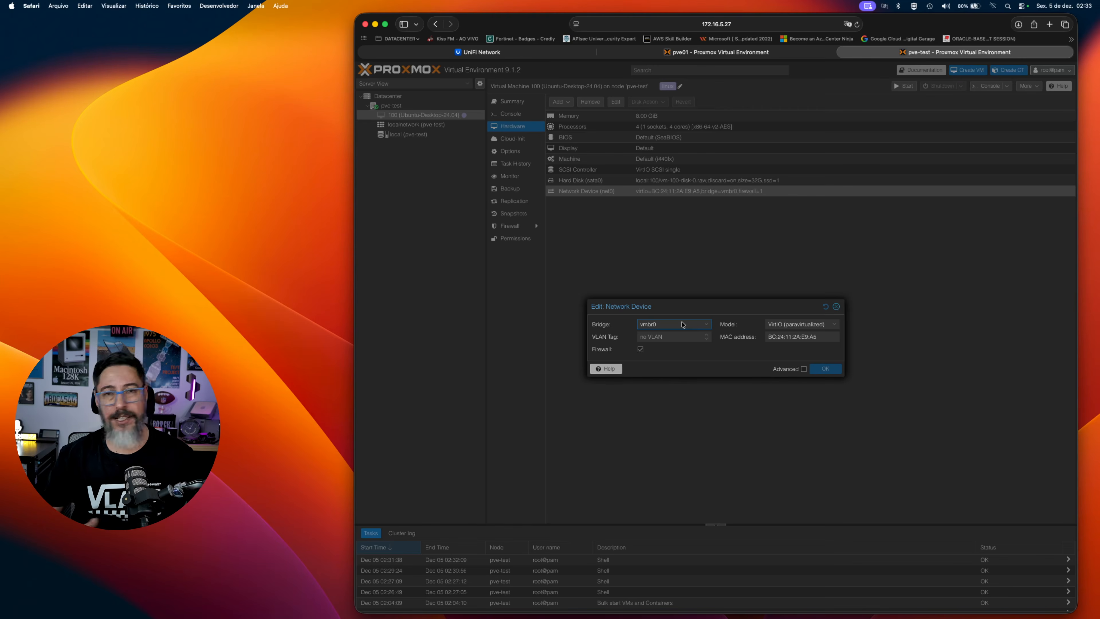
left_click(682, 324)
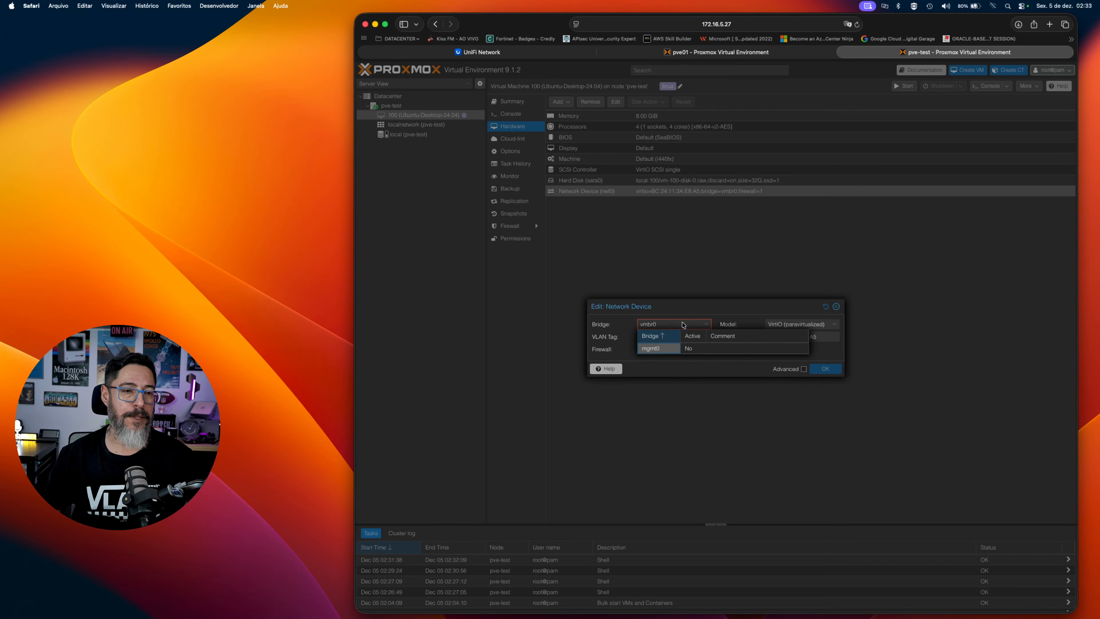
left_click(788, 353)
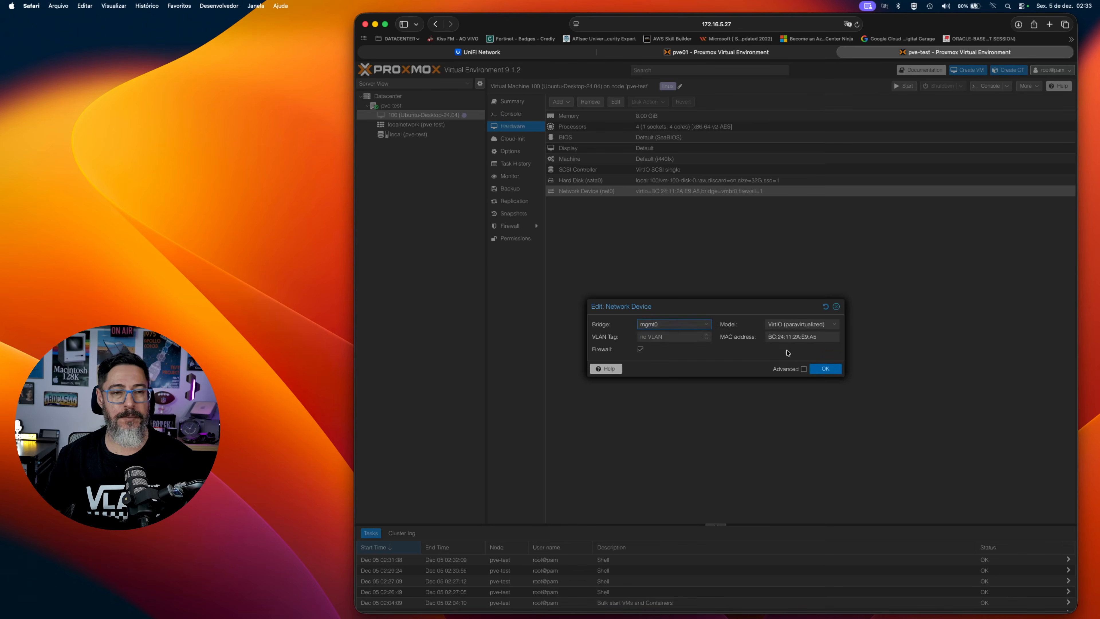
left_click(833, 371)
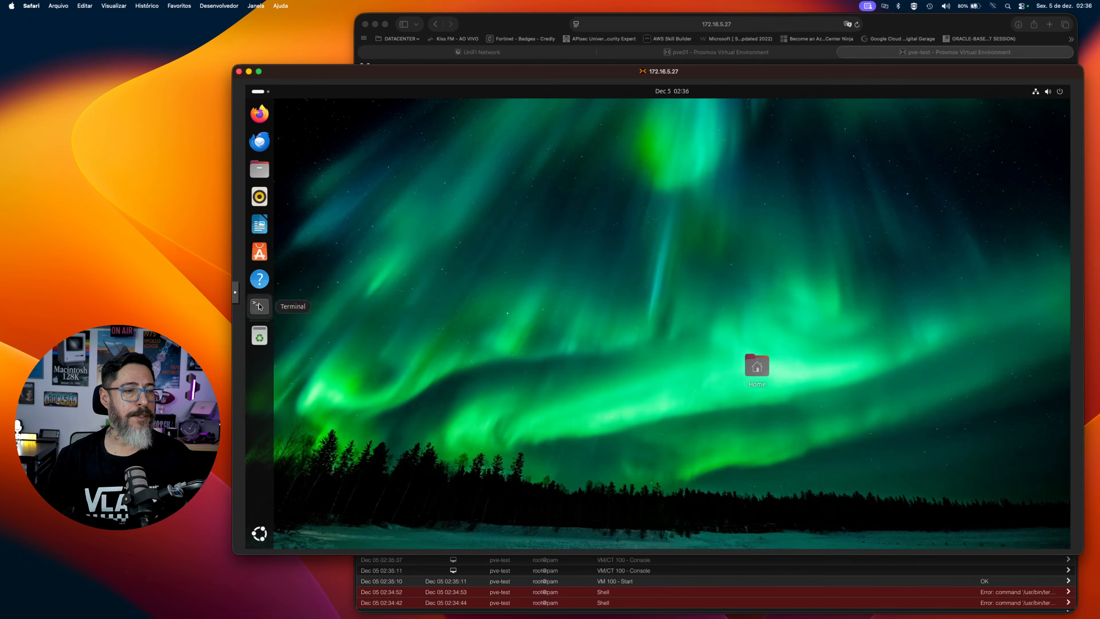
Open a terminal in the Ubuntu VM and list all network interfaces with ifconfig -a.
left_click(260, 306)
left_click_drag(487, 111, 636, 149)
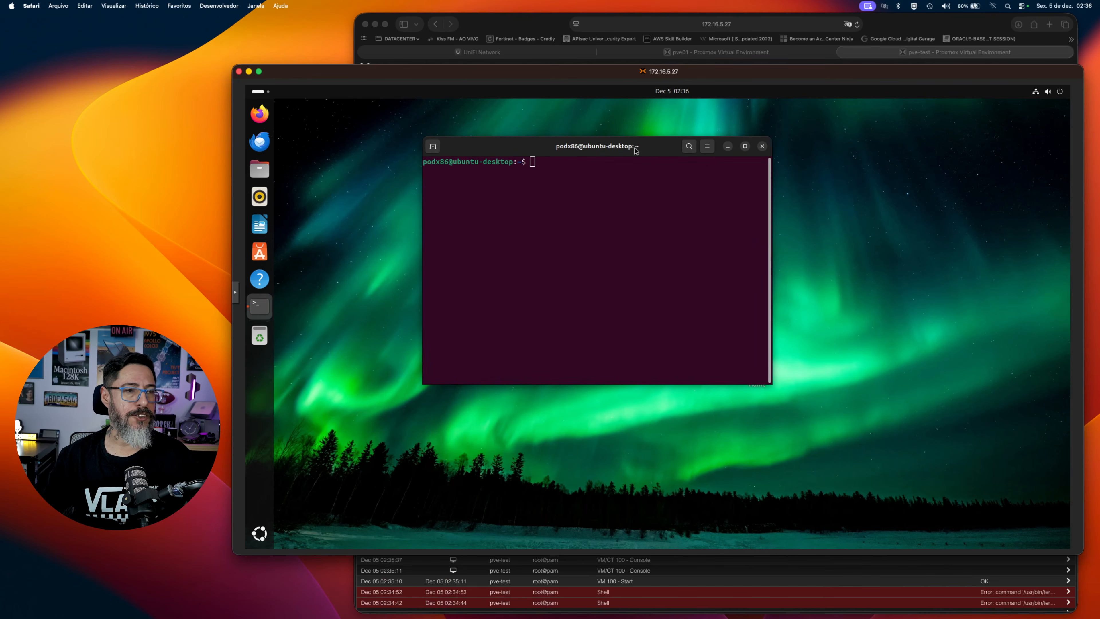
type("ifconf")
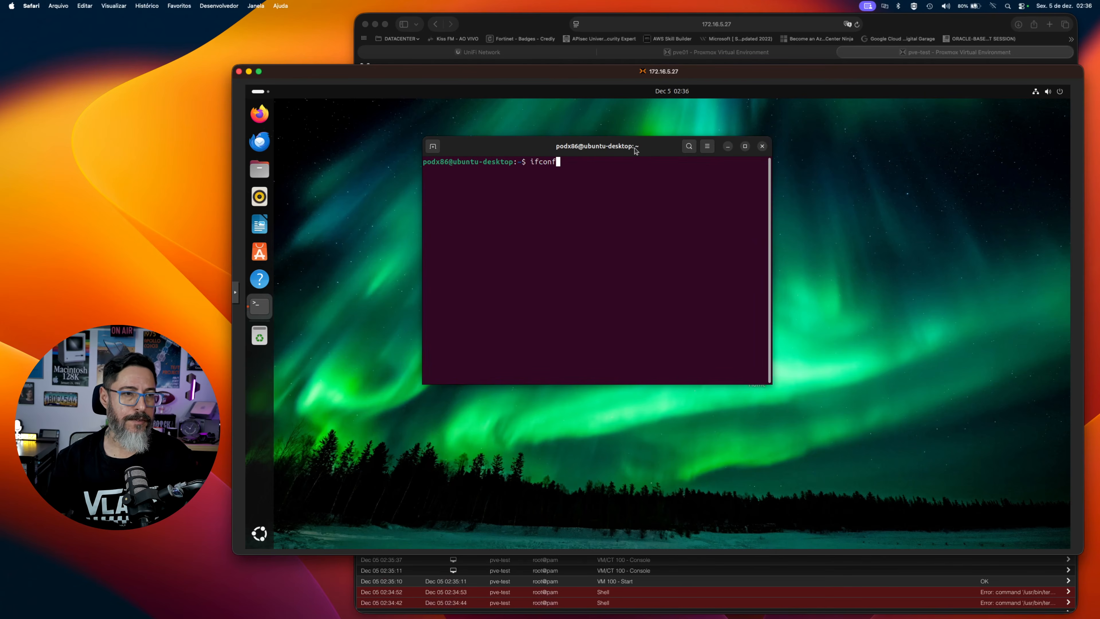
type("ig ens18")
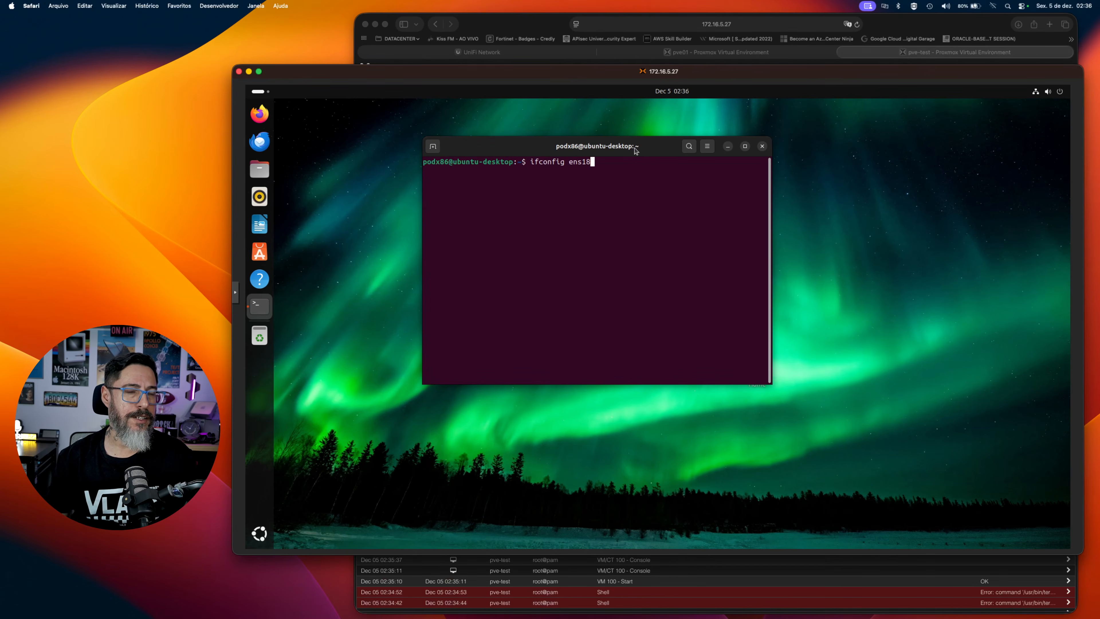
key("BackSpace")
key("BackSpace")
key("BackSpace")
key("BackSpace")
key("BackSpace")
type("0")
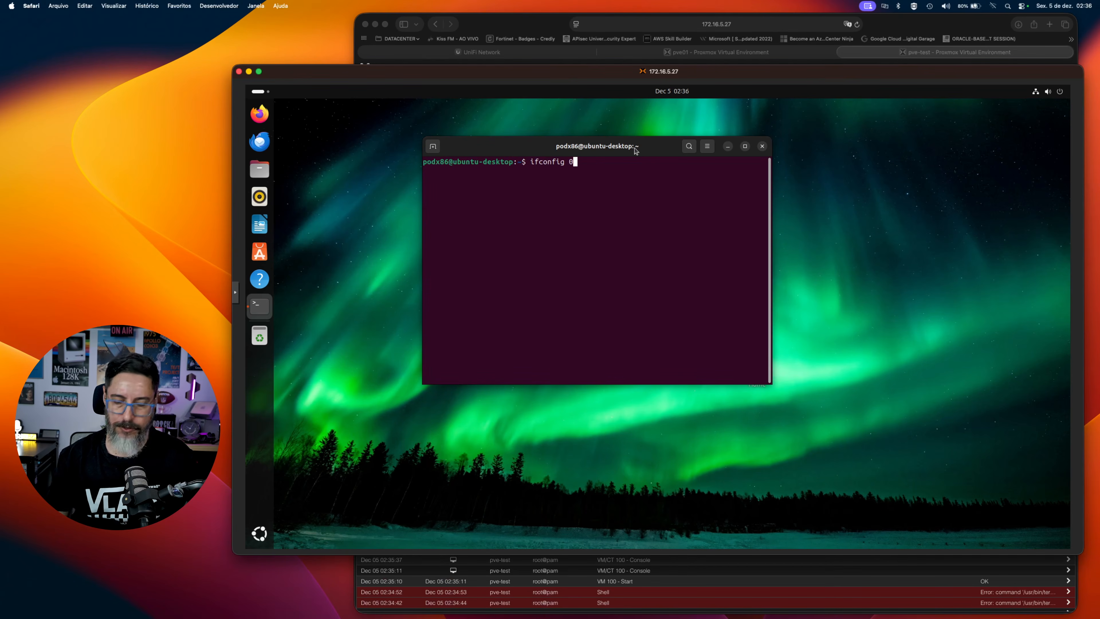
type("a")
key("Return")
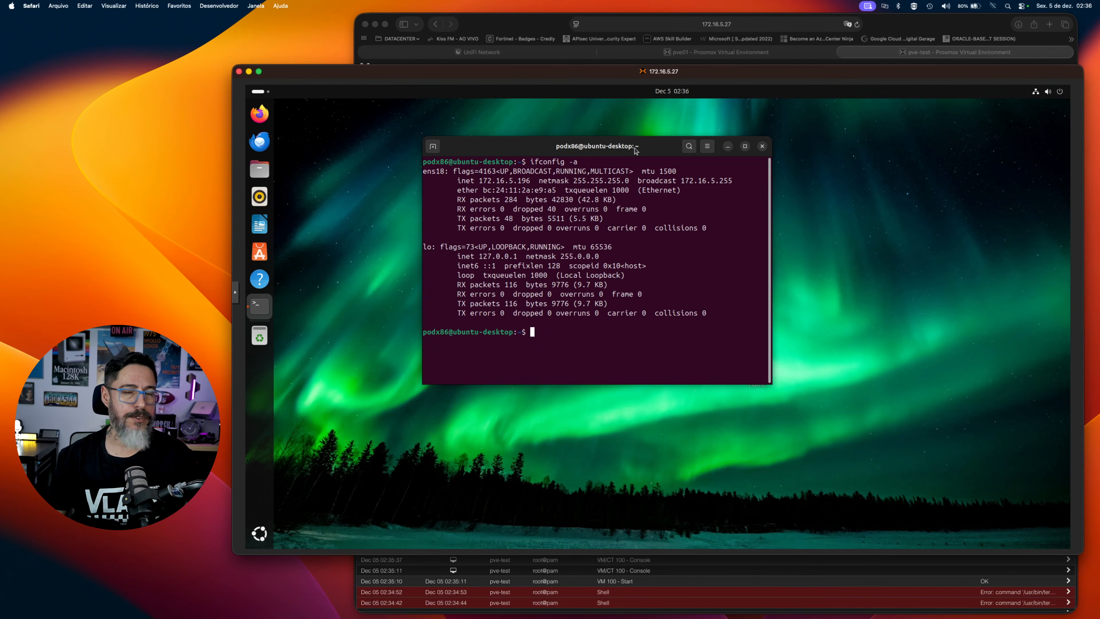
Clear the terminal, run ifconfig ens18 and examine the interface's IP address.
type("ifconfig ens18")
key("ctrl+l")
key("Return")
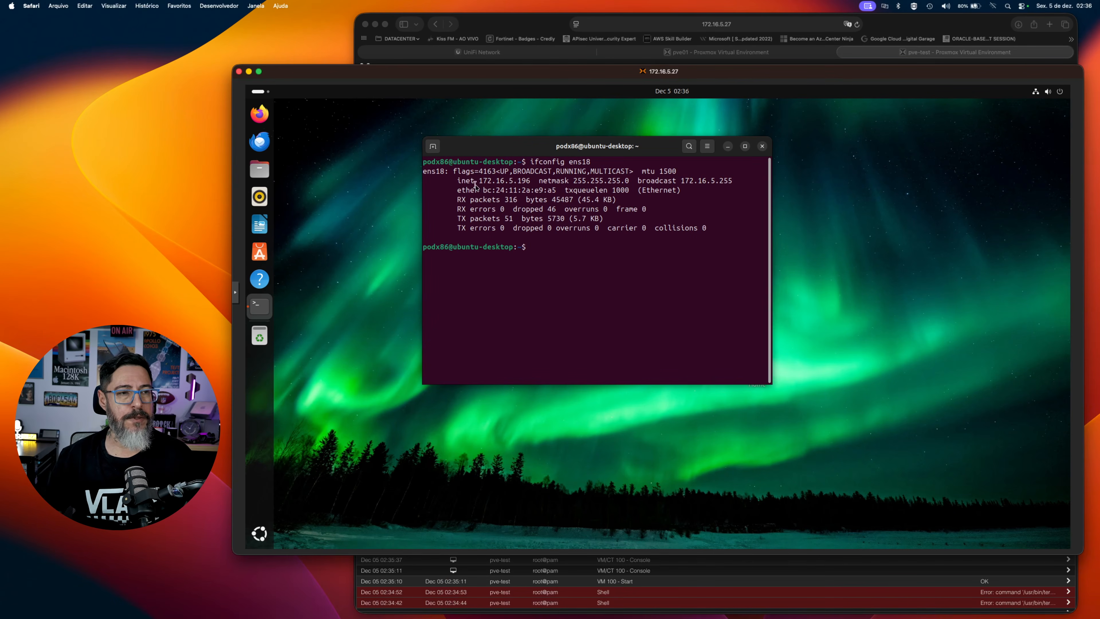
left_click_drag(479, 181, 525, 180)
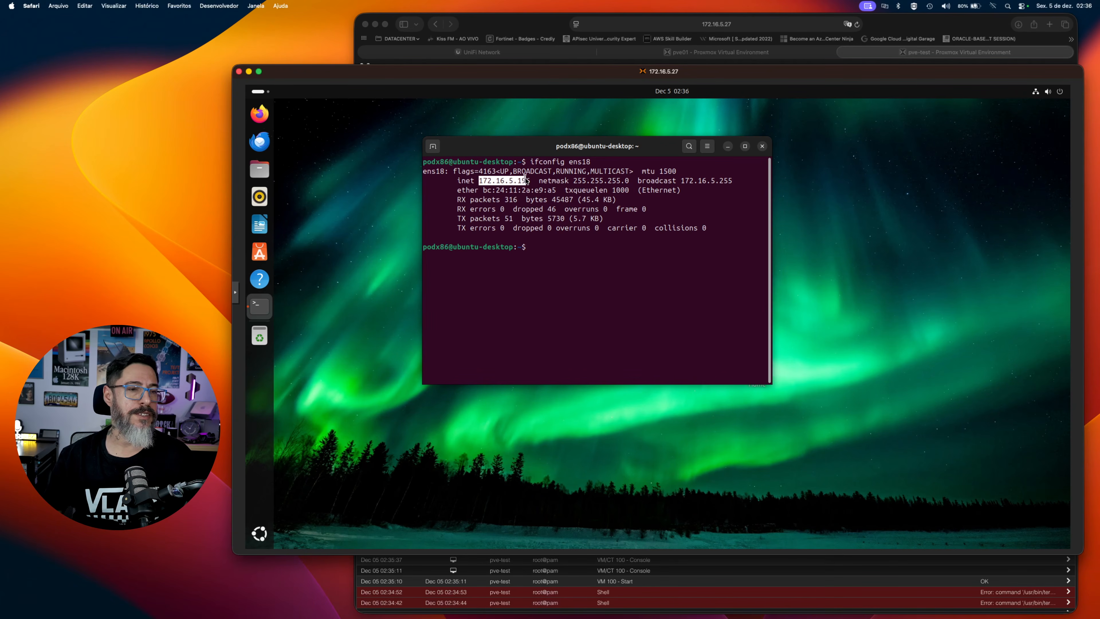
left_click(546, 200)
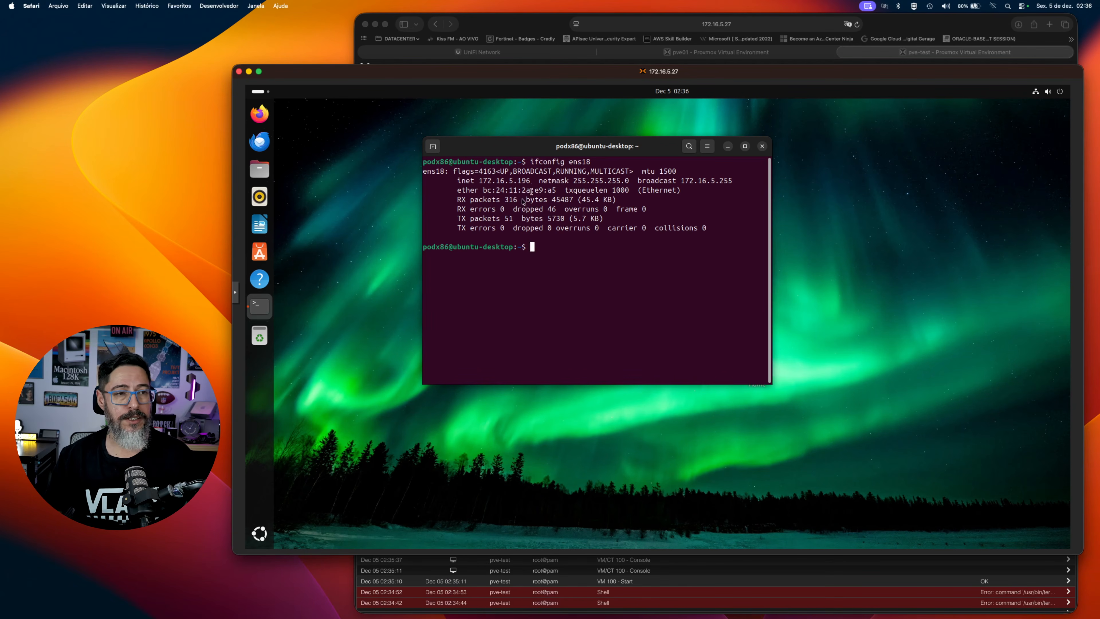
Test the VM's internet connectivity by pinging 1.1.1.1.
type("ping 1.1.1.1")
key("Return")
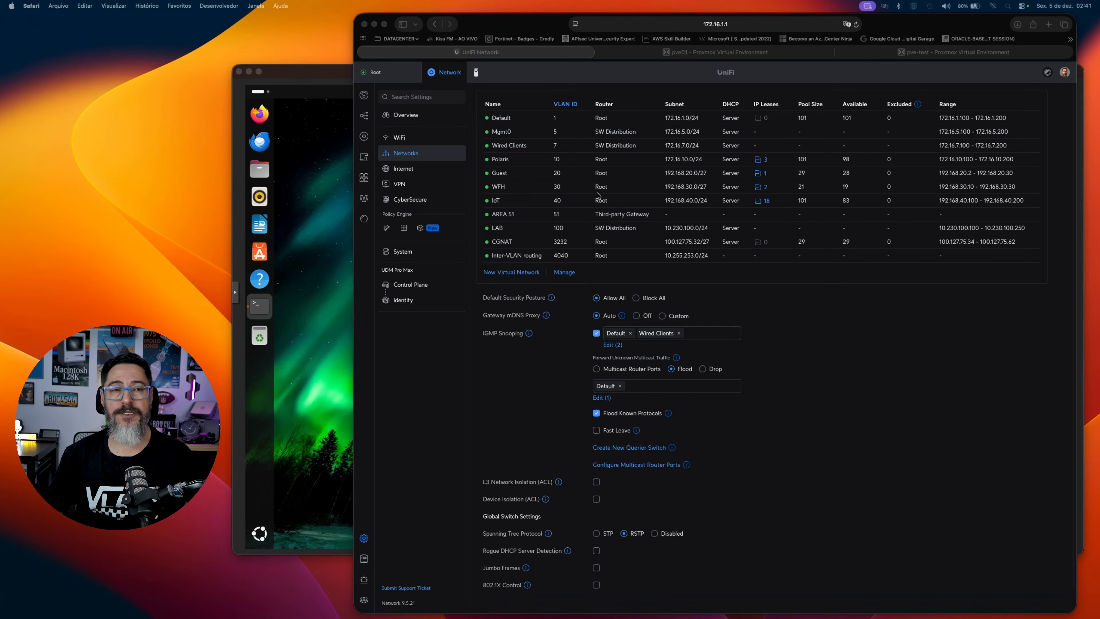
Examine the names, VLAN IDs, routers and subnets in the UniFi networks list.
scroll(919, 234, "left", 3)
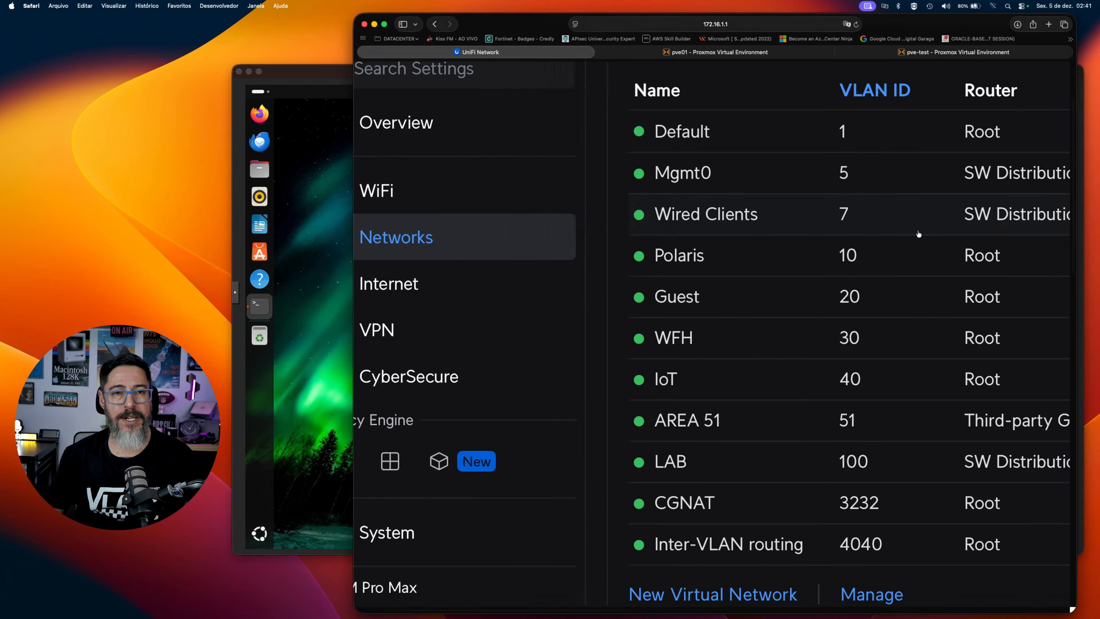
scroll(919, 234, "right", 6)
scroll(919, 234, "left", 4)
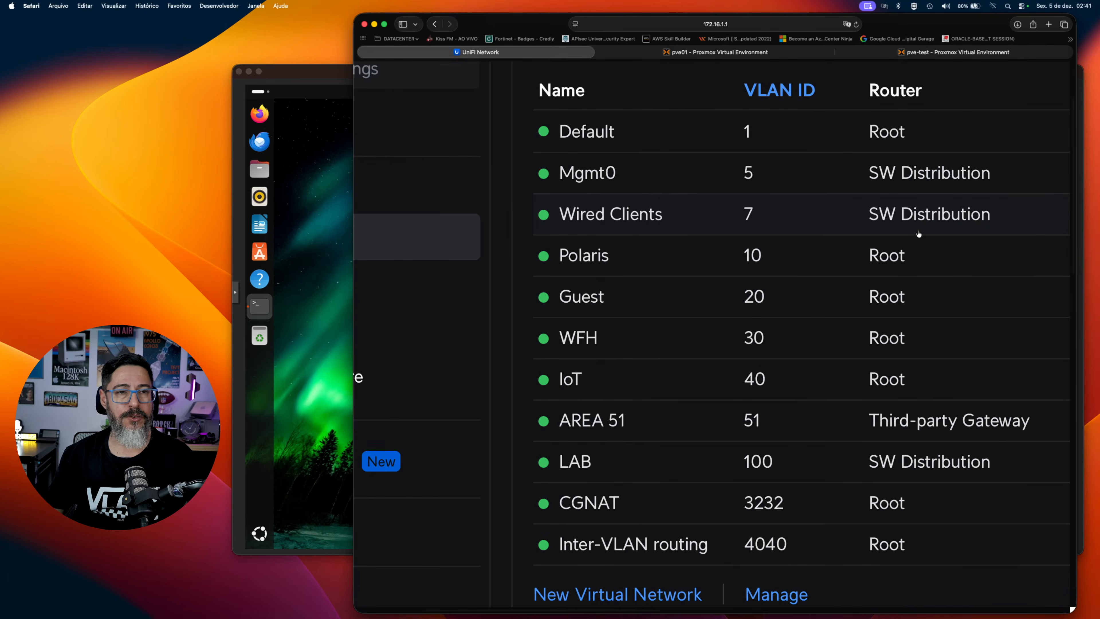
scroll(919, 233, "right", 2)
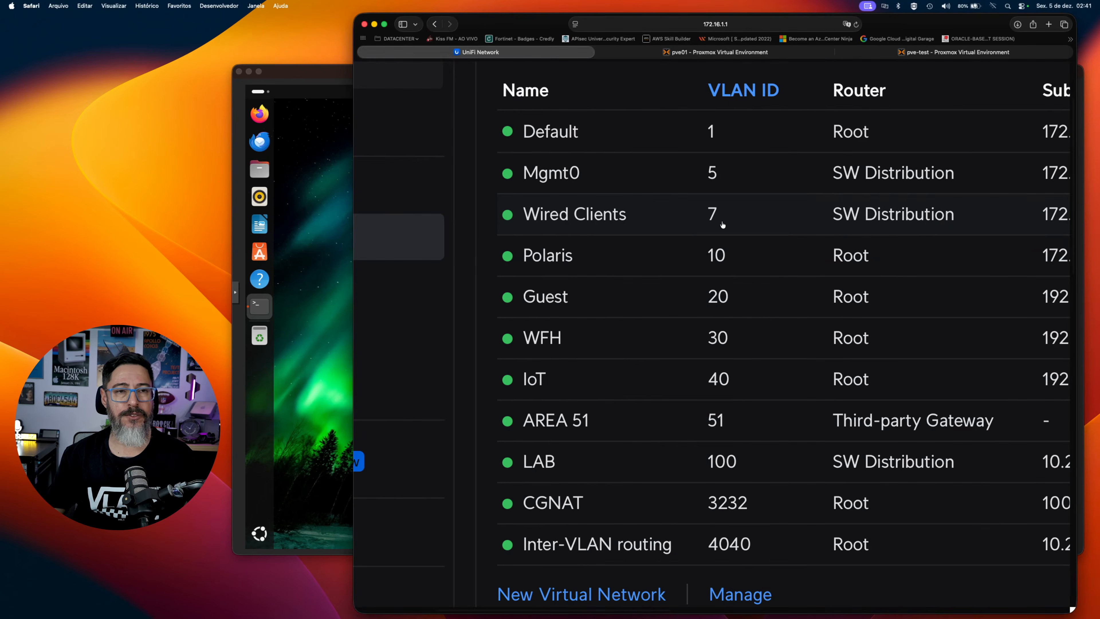
scroll(722, 224, "right", 5)
scroll(722, 225, "right", 3)
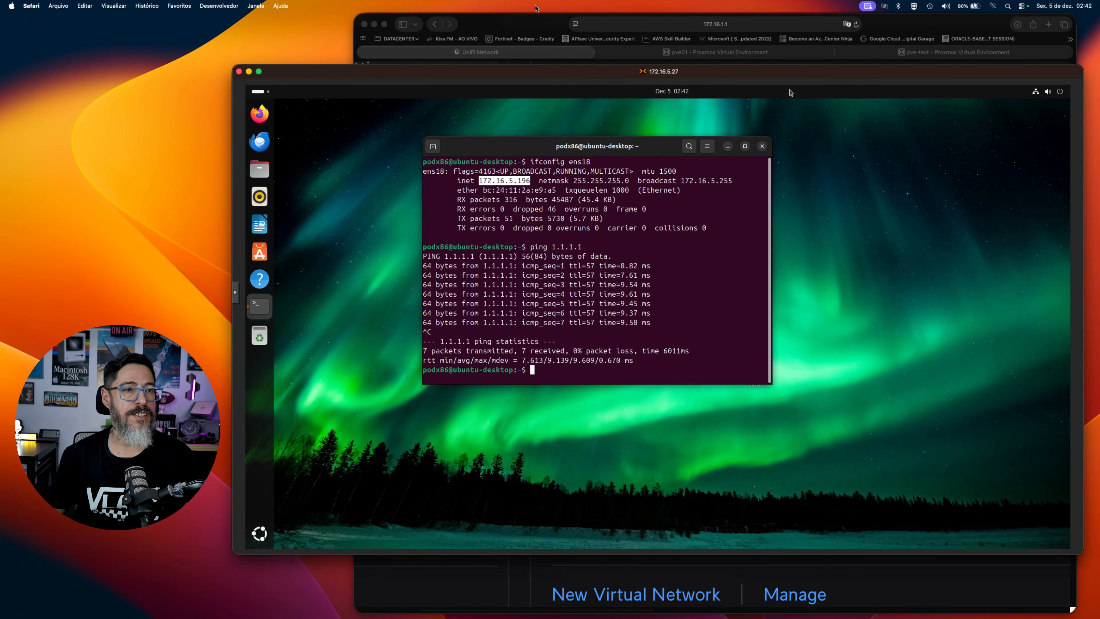
Switch to the browser and review the VLAN IDs and routers in the UniFi networks list again.
left_click(515, 23)
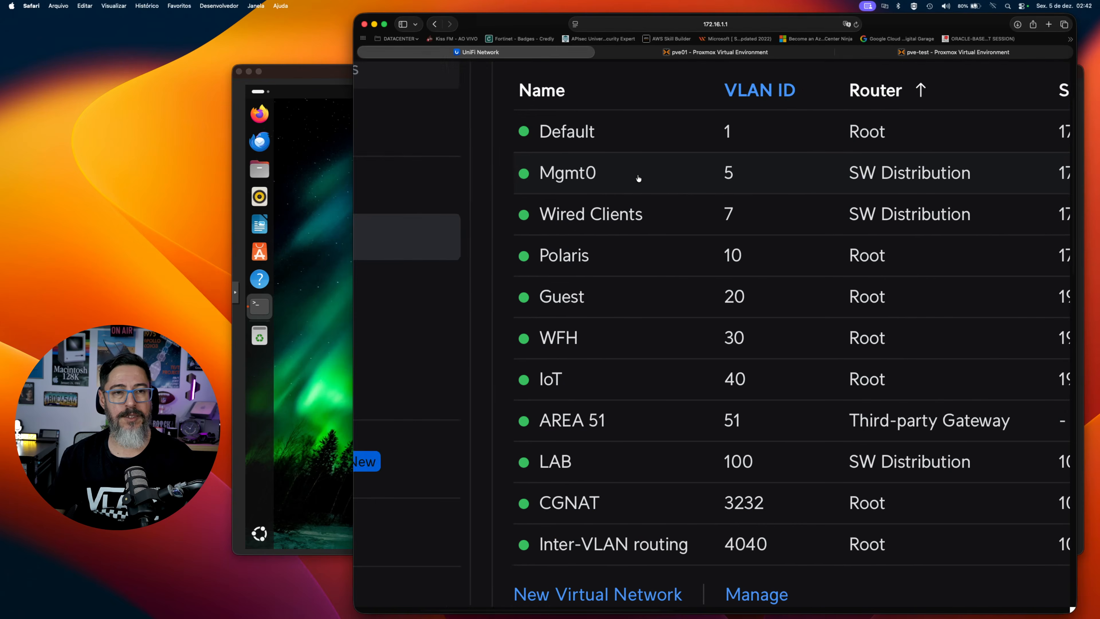
scroll(640, 177, "right", 8)
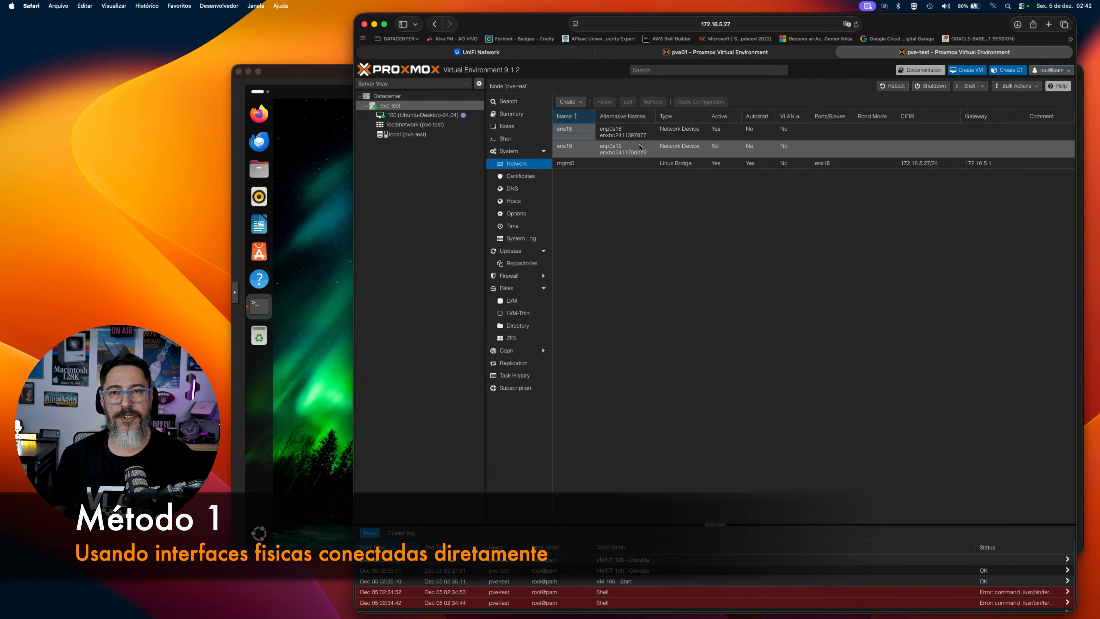
Review the mgmt0 bridge's address, gateway and bridge port in Proxmox, close it unchanged, and inspect the ens18 and ens19 network devices.
double_click(597, 165)
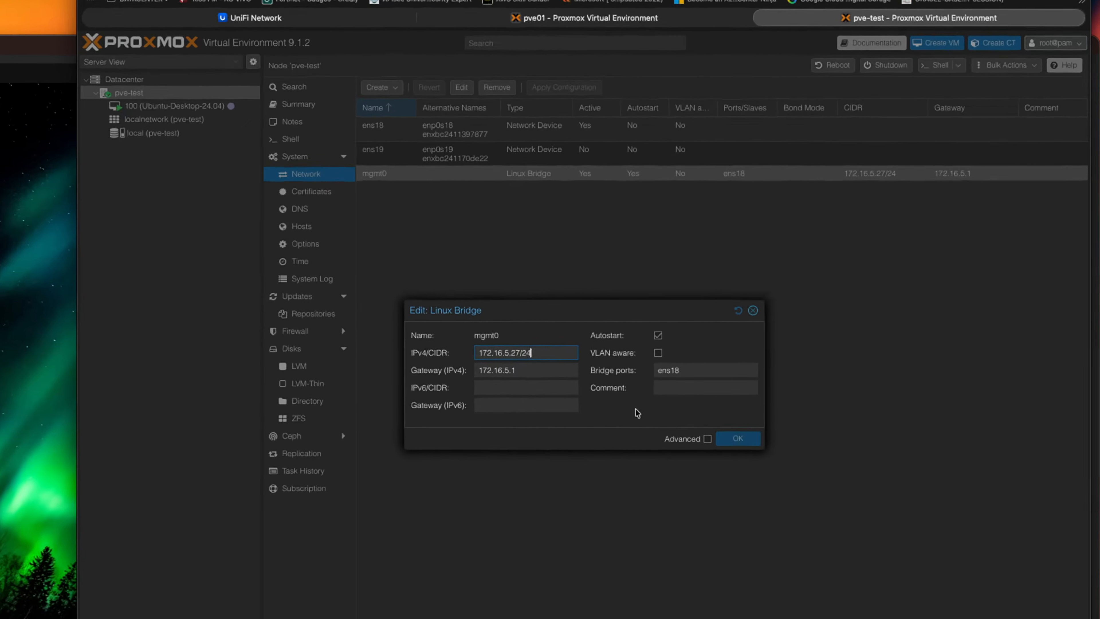
left_click(673, 388)
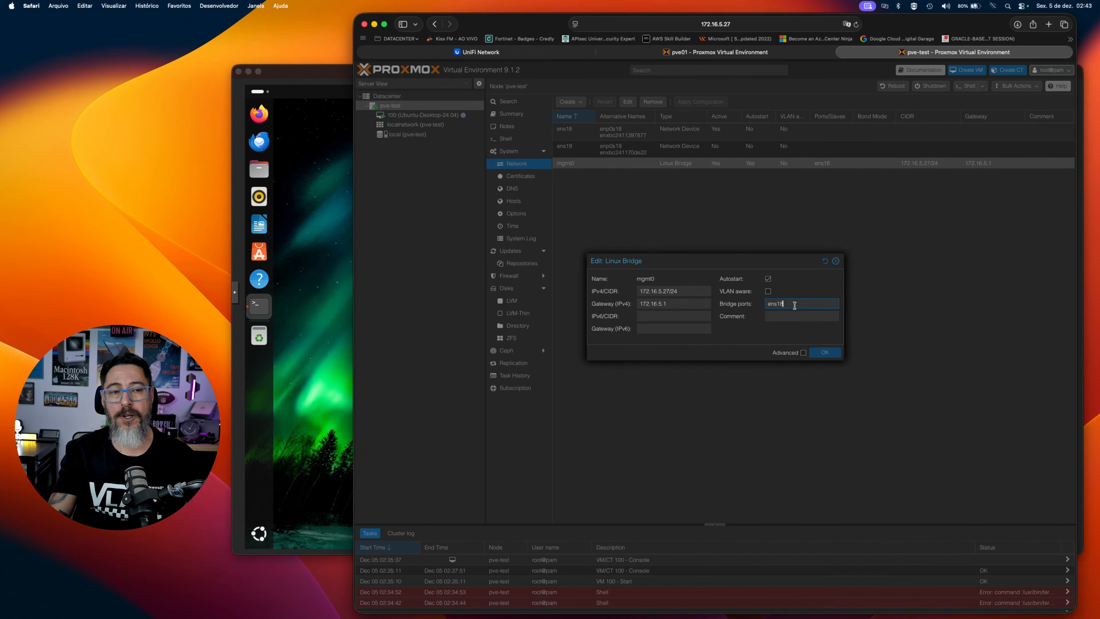
left_click_drag(786, 262, 786, 252)
key("Escape")
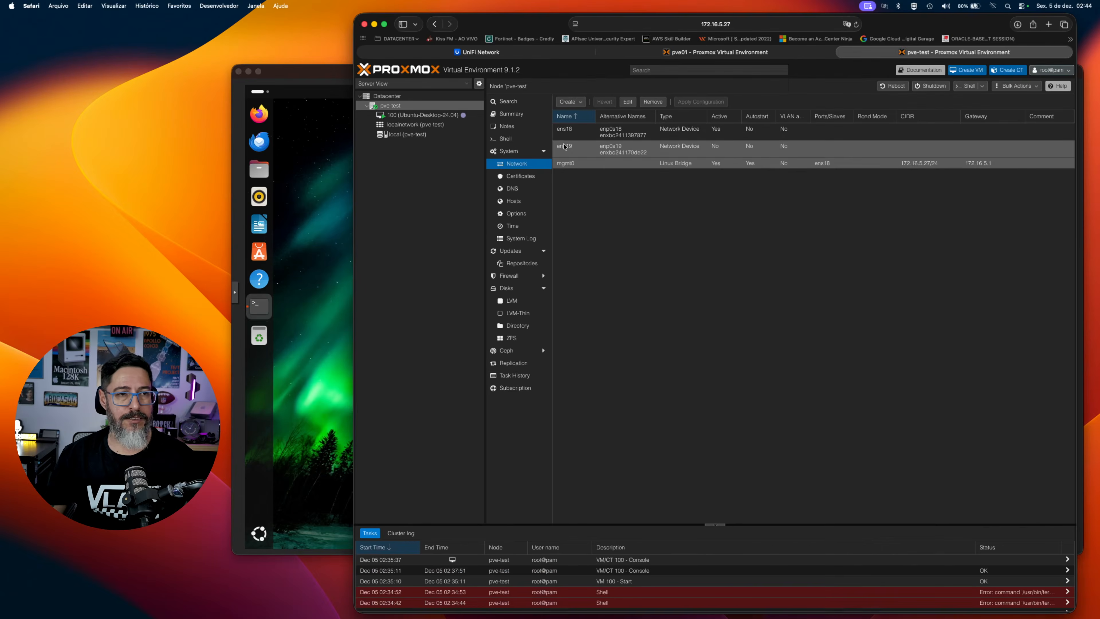
left_click(572, 134)
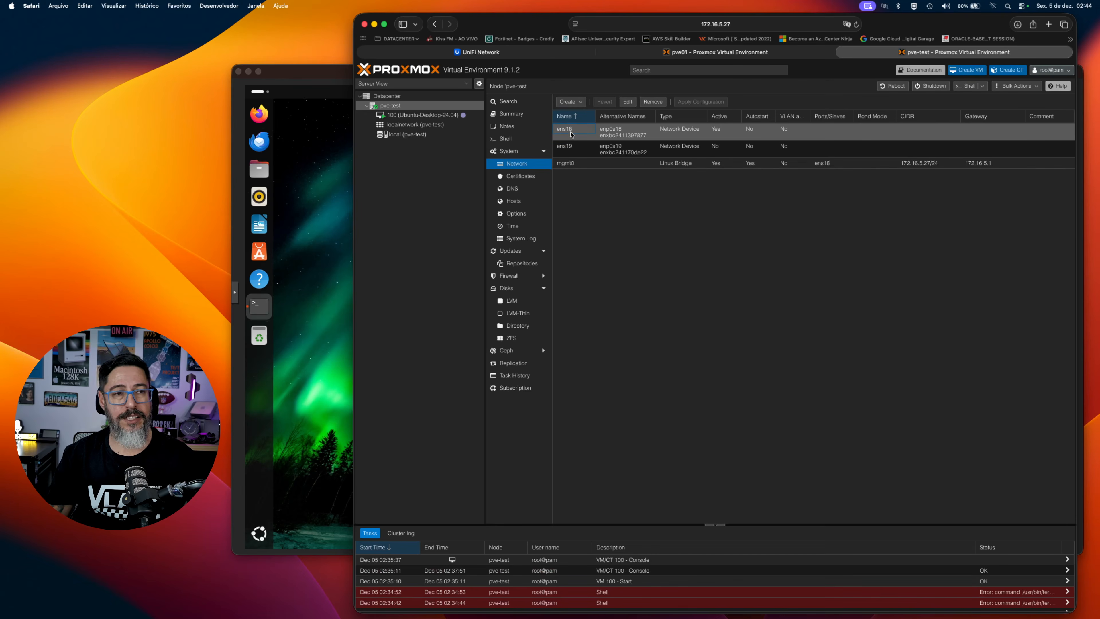
left_click(571, 149)
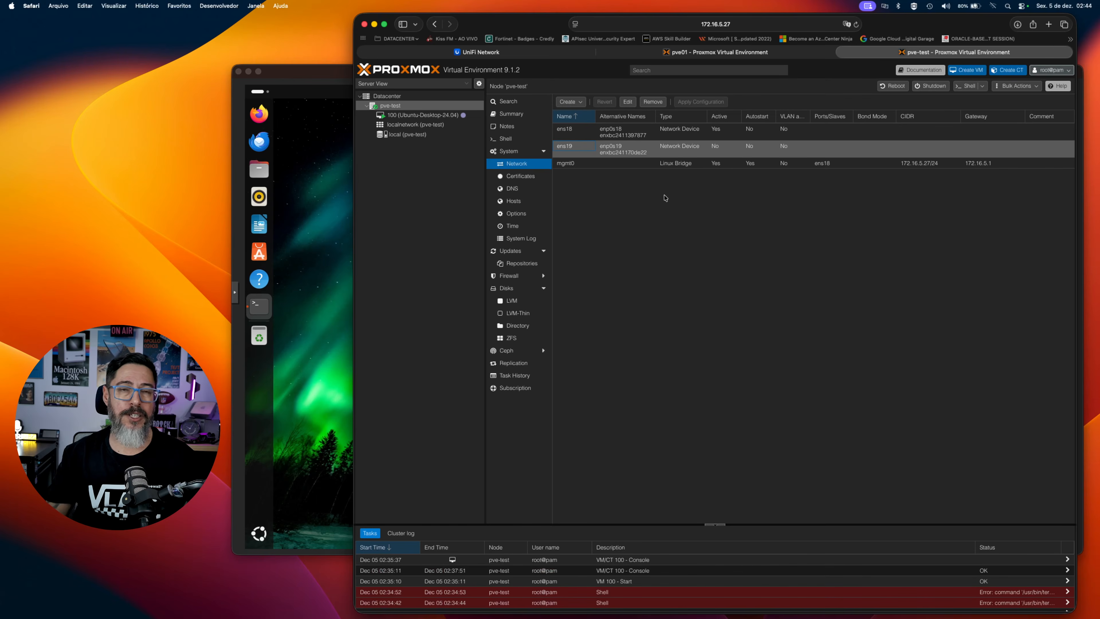
Open the port manager of SW Distribution in UniFi and examine the native VLAN options for port 23, pve02-mgmt0.
left_click(715, 52)
mouse_move(472, 60)
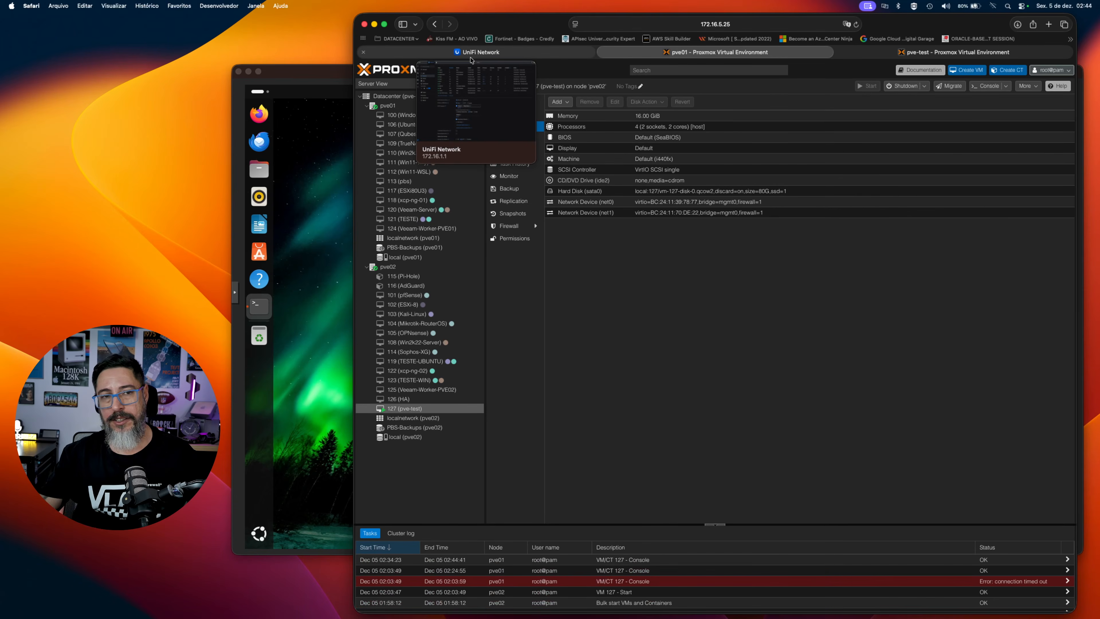
left_click(473, 60)
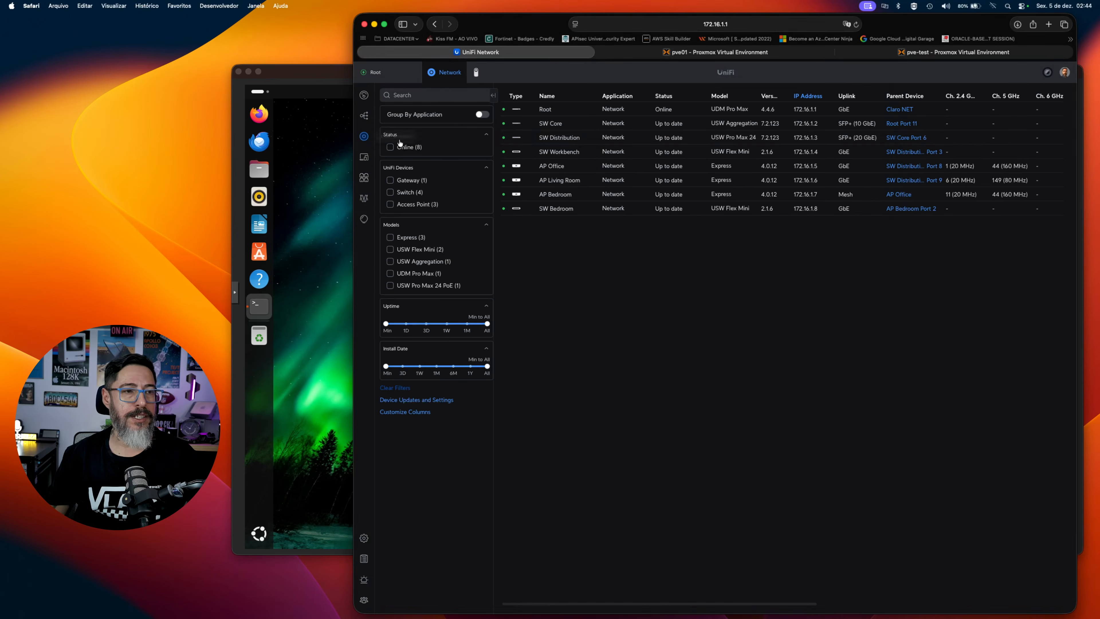
left_click(580, 140)
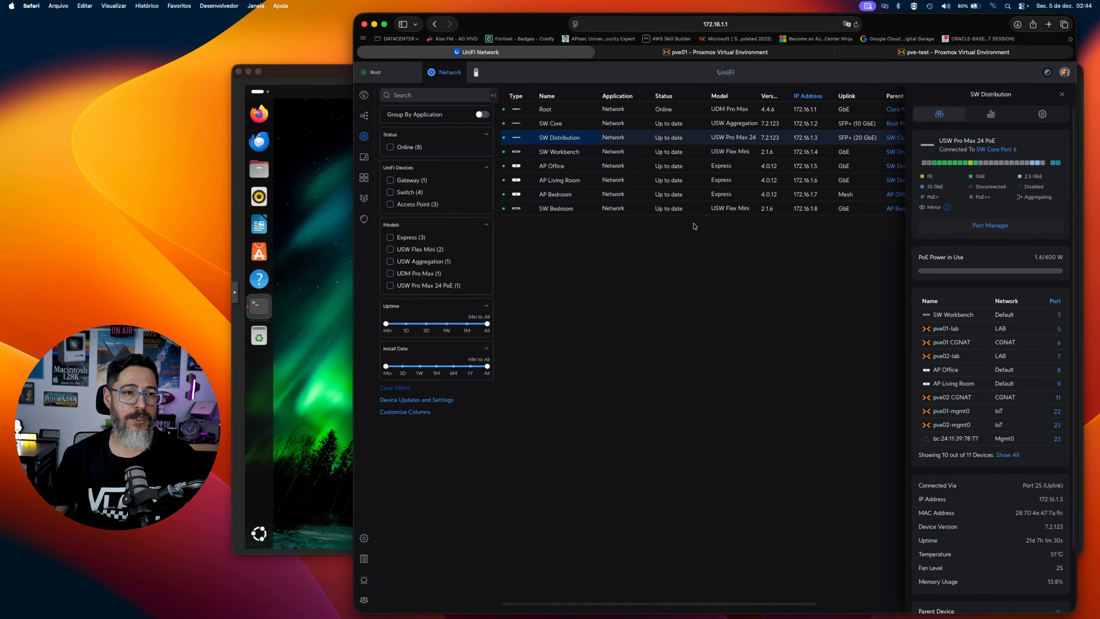
left_click(980, 225)
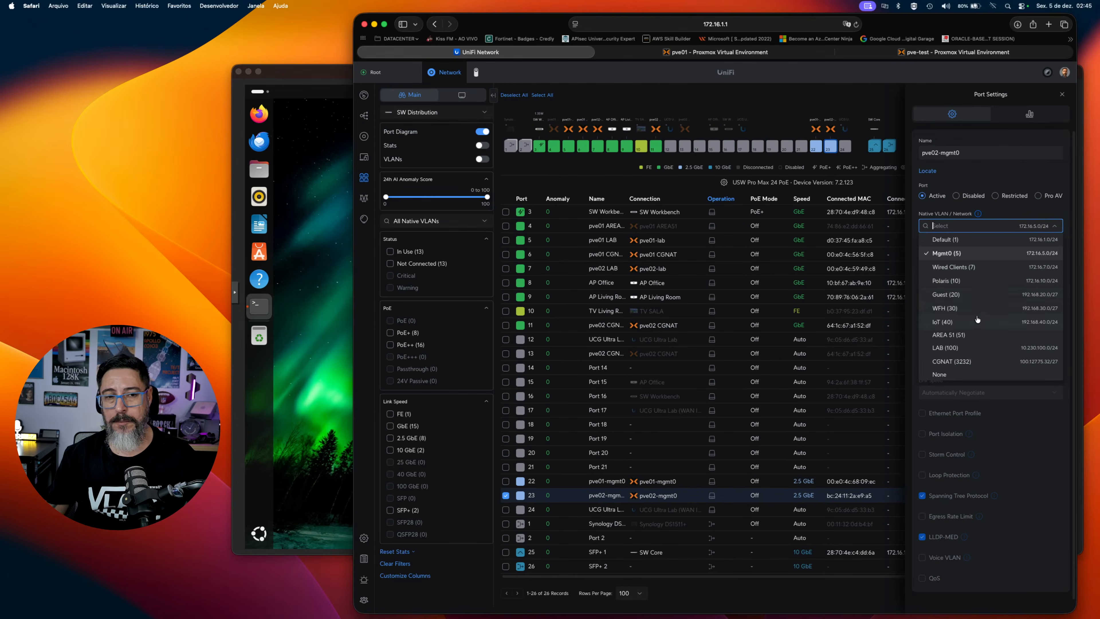
left_click(958, 347)
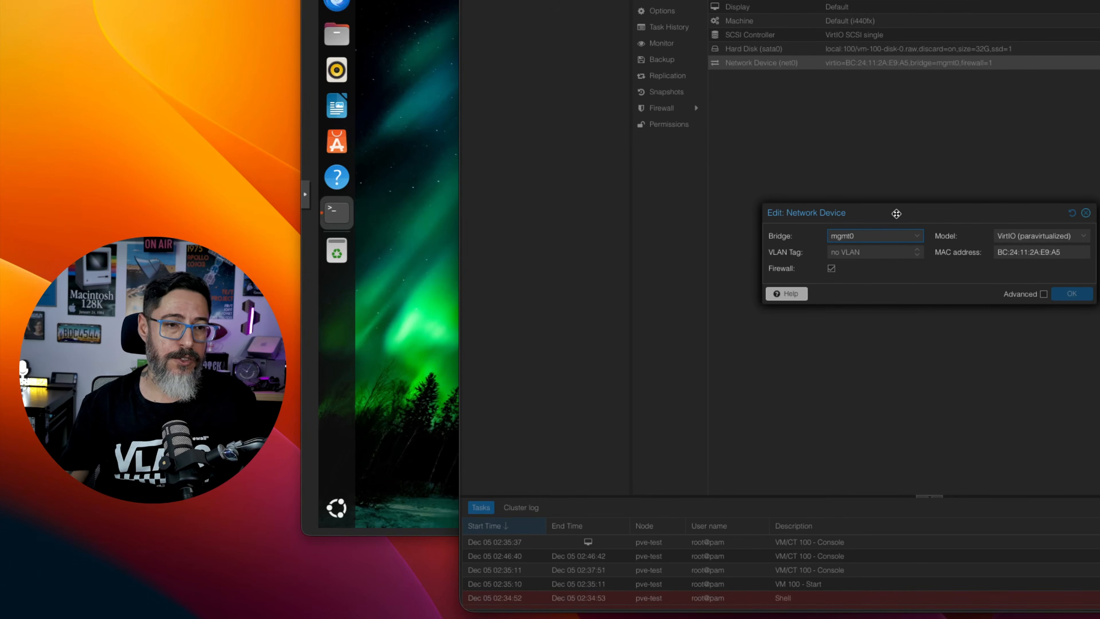
Check which bridges are available for the Ubuntu VM's network device and close its settings unchanged.
left_click(907, 241)
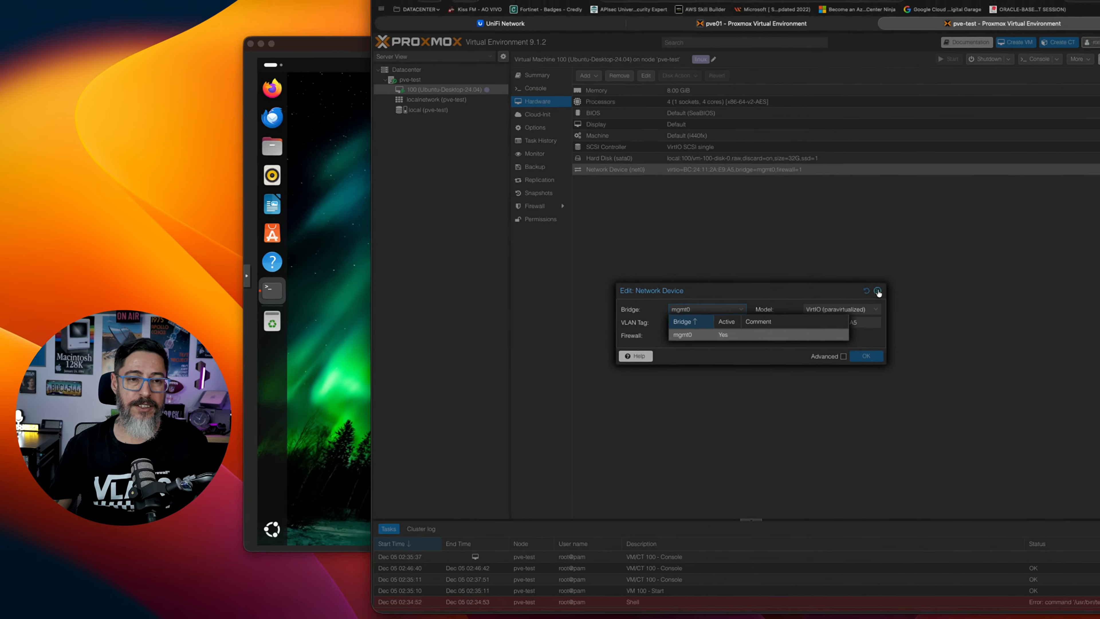
left_click(859, 298)
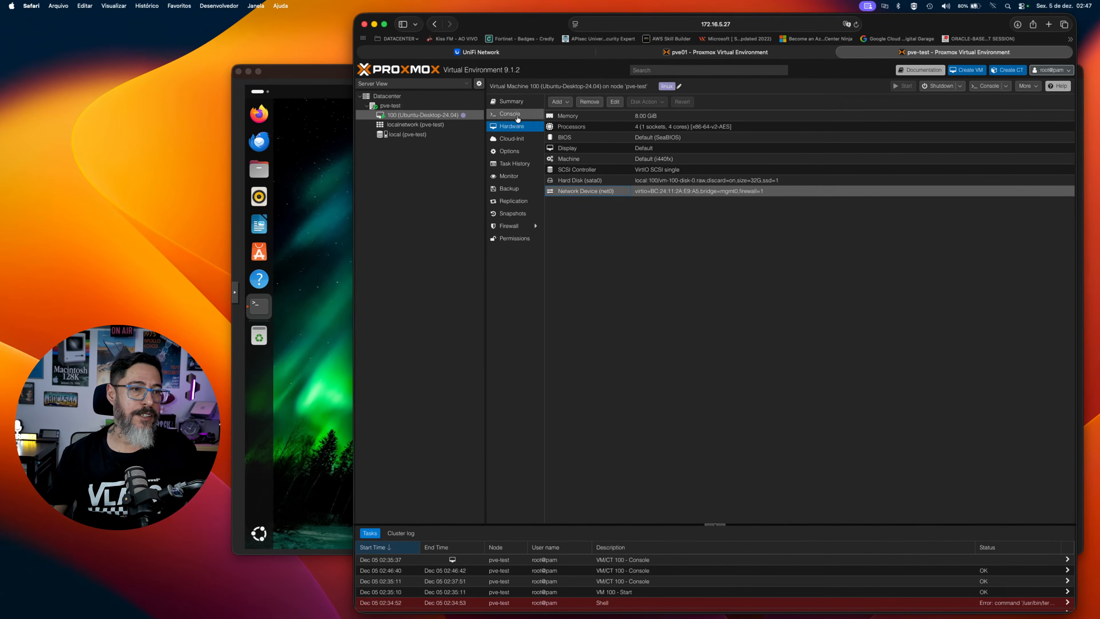
Create a Linux bridge named VLANIF on the pve-test node with ens19 as its bridge port.
left_click(406, 106)
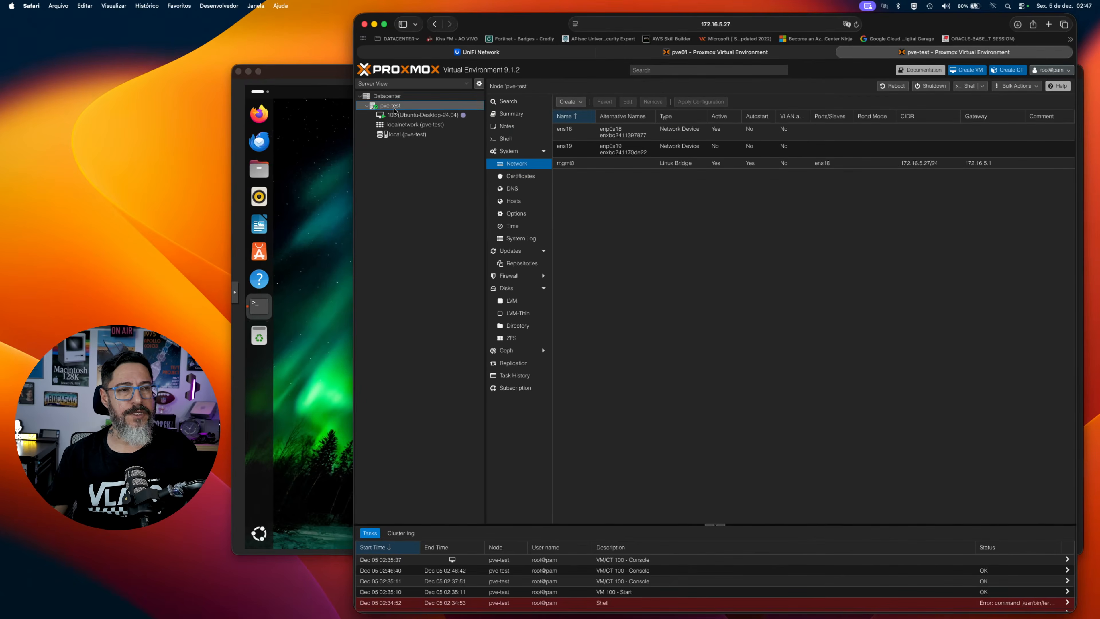
left_click(578, 103)
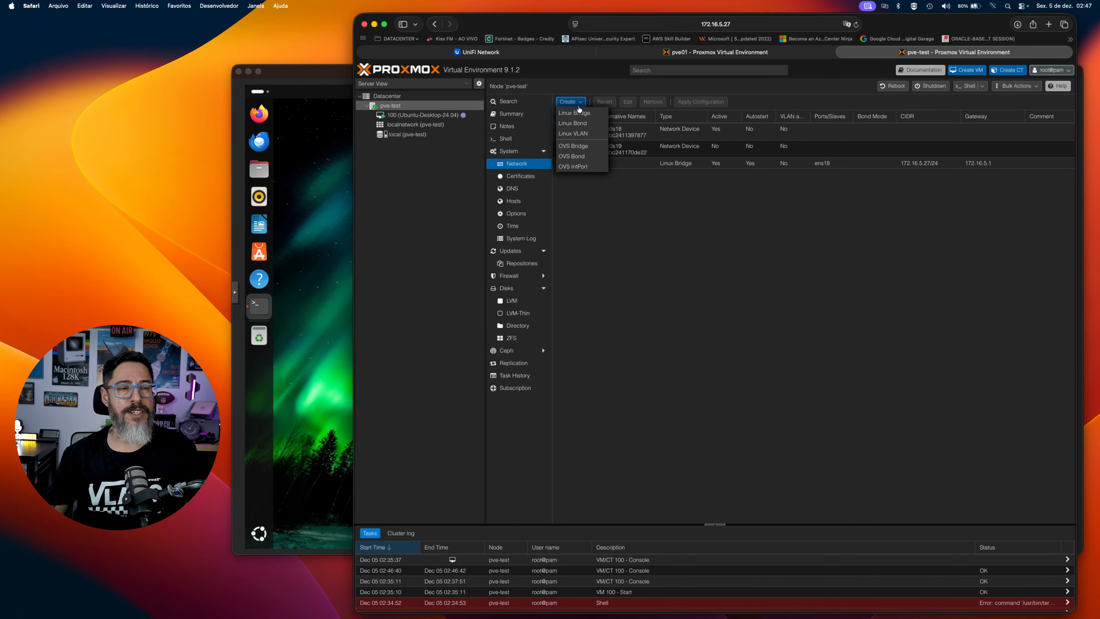
left_click(580, 112)
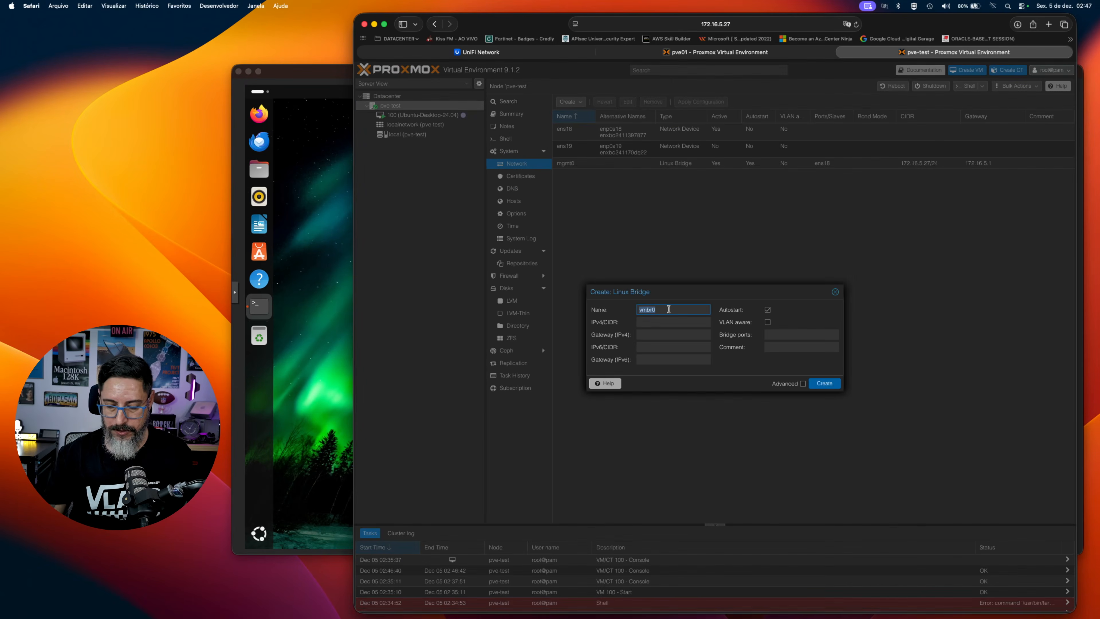
type("VLANIF")
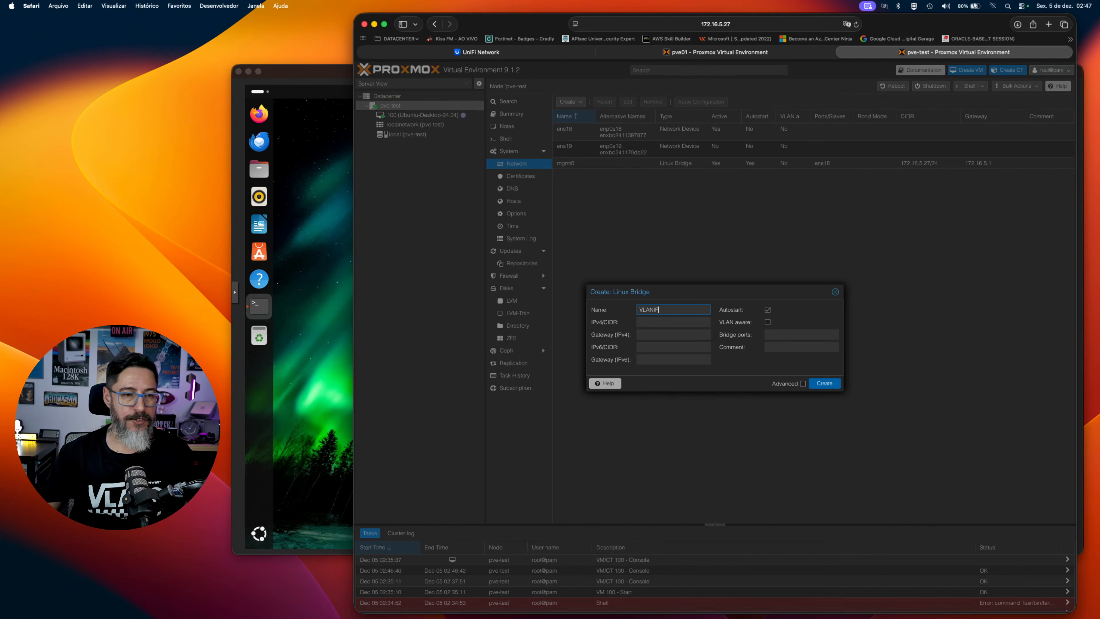
left_click(798, 333)
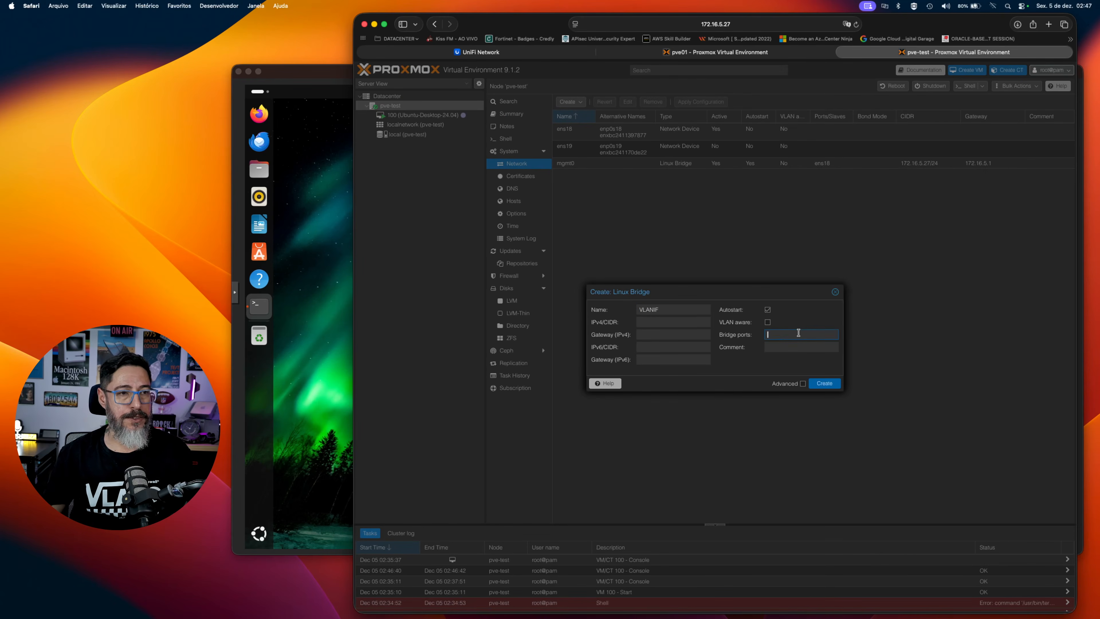
type("ens19")
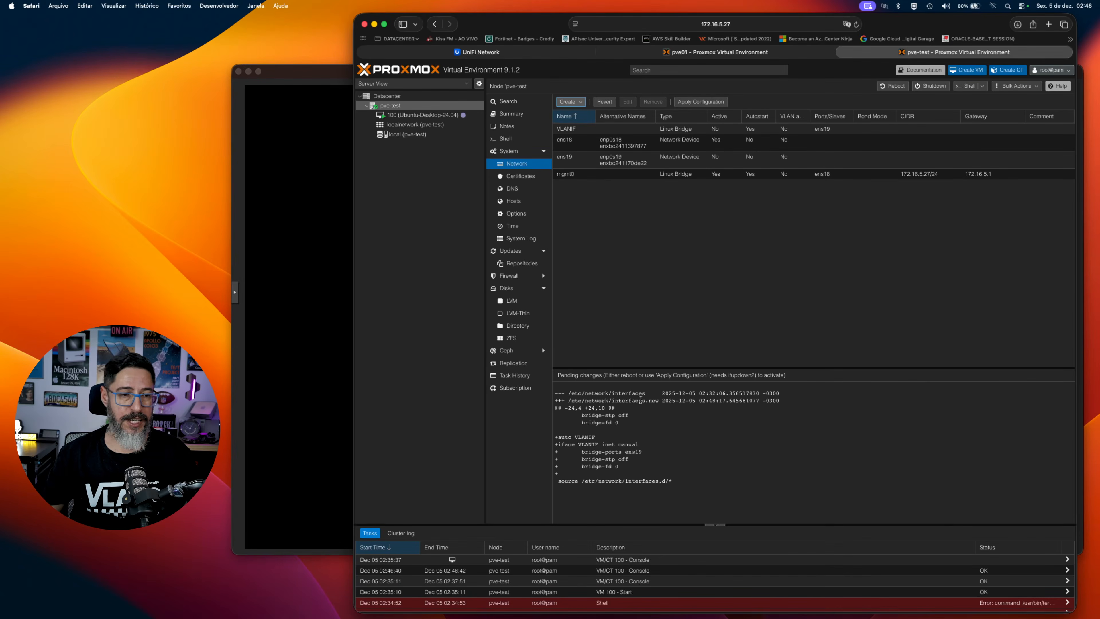
Review the pending changes to /etc/network/interfaces and apply the network configuration.
left_click_drag(568, 395, 643, 394)
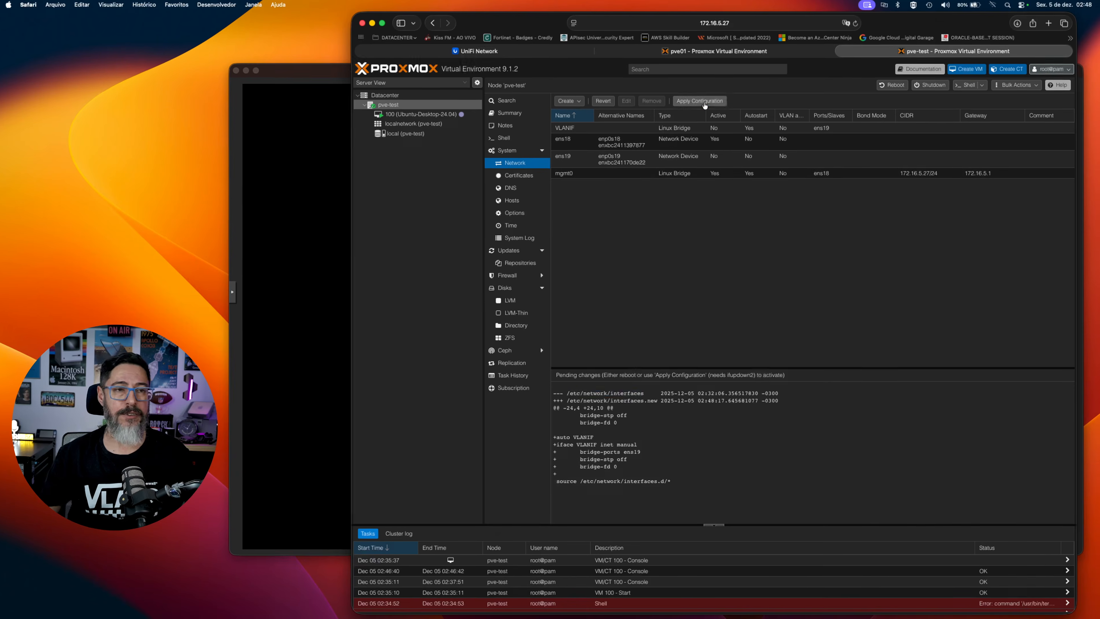
left_click(705, 103)
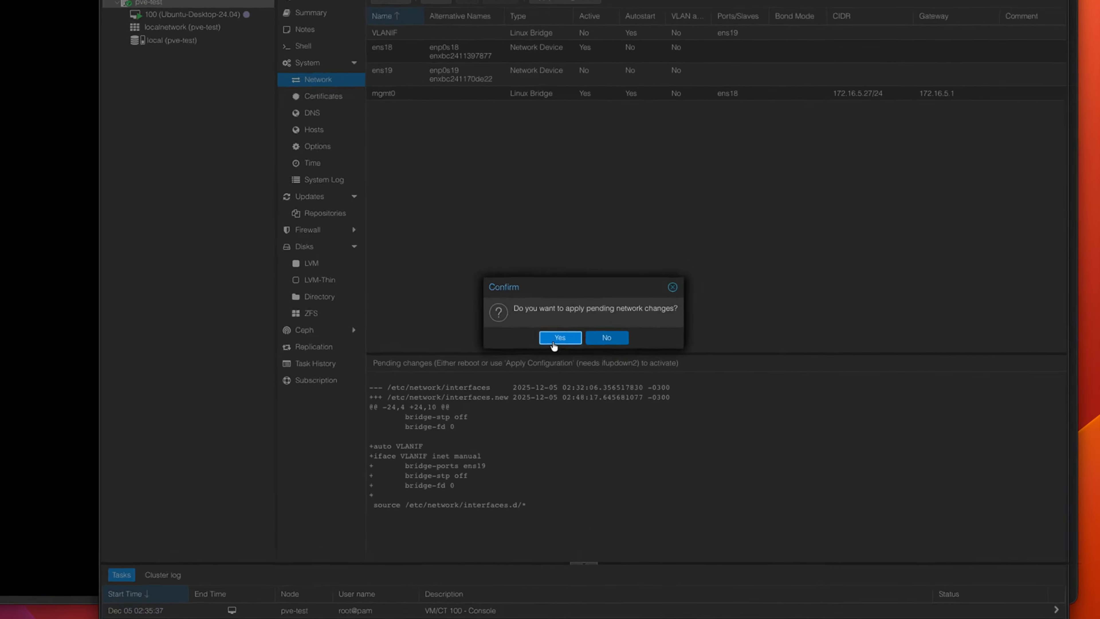
left_click(558, 339)
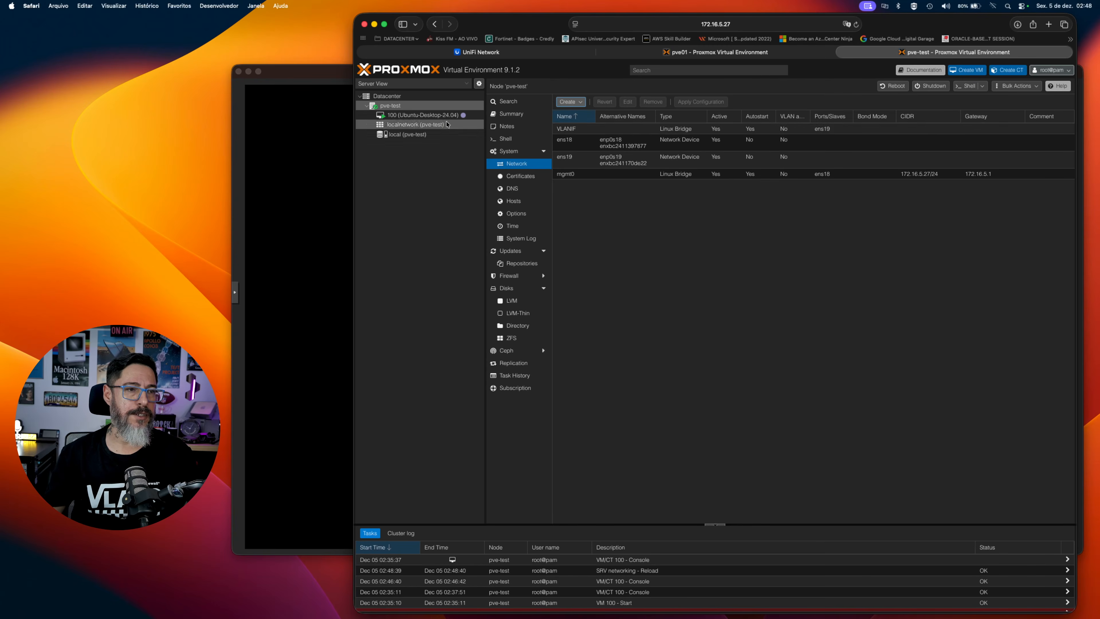
Switch network device net0 of VM 100 (Ubuntu-Desktop-24.04) to the VLANIF bridge, leaving it without a VLAN tag.
left_click(428, 117)
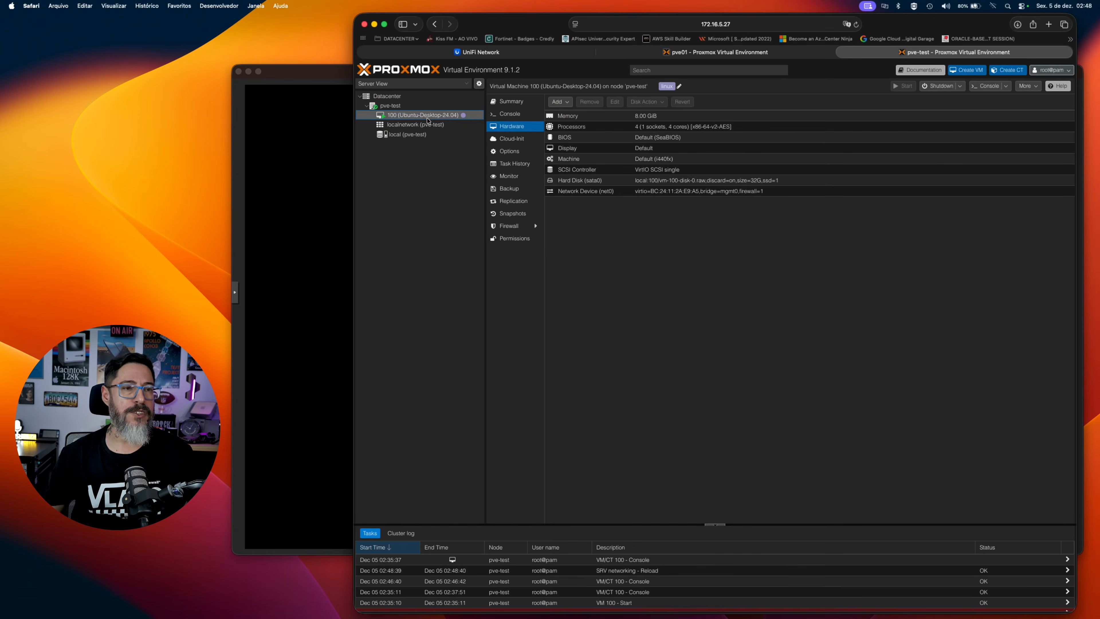
double_click(609, 191)
left_click(660, 325)
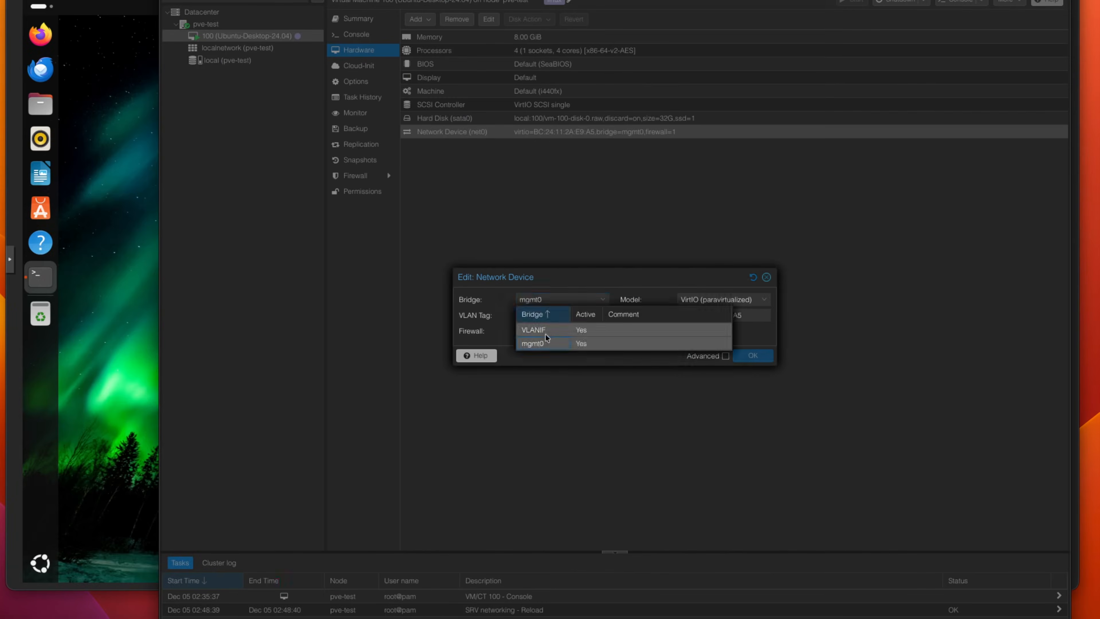
left_click(546, 334)
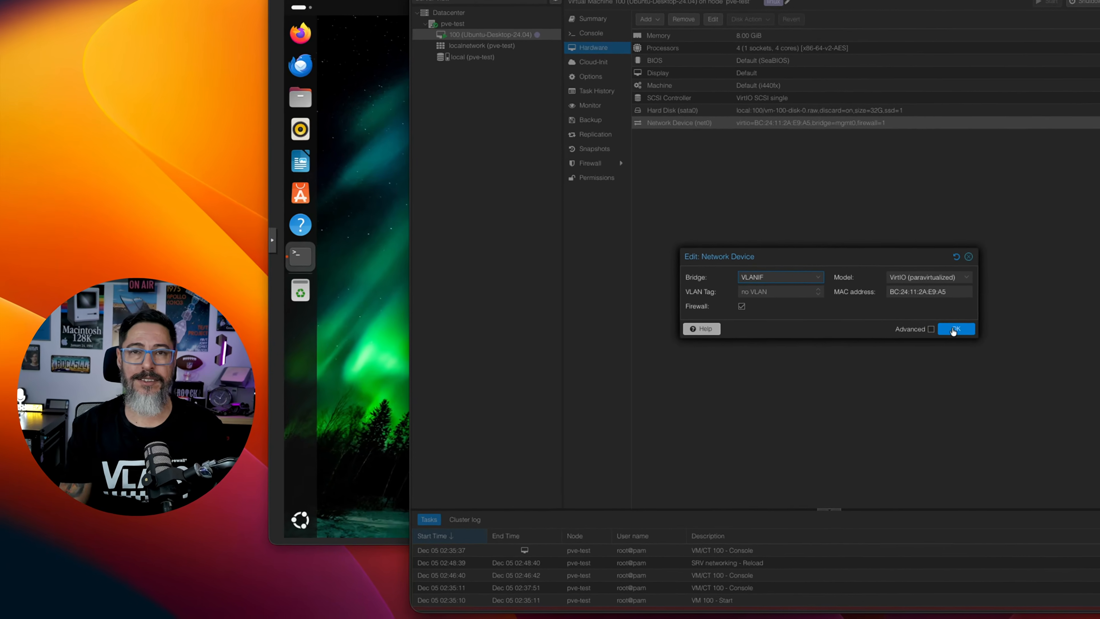
left_click(968, 325)
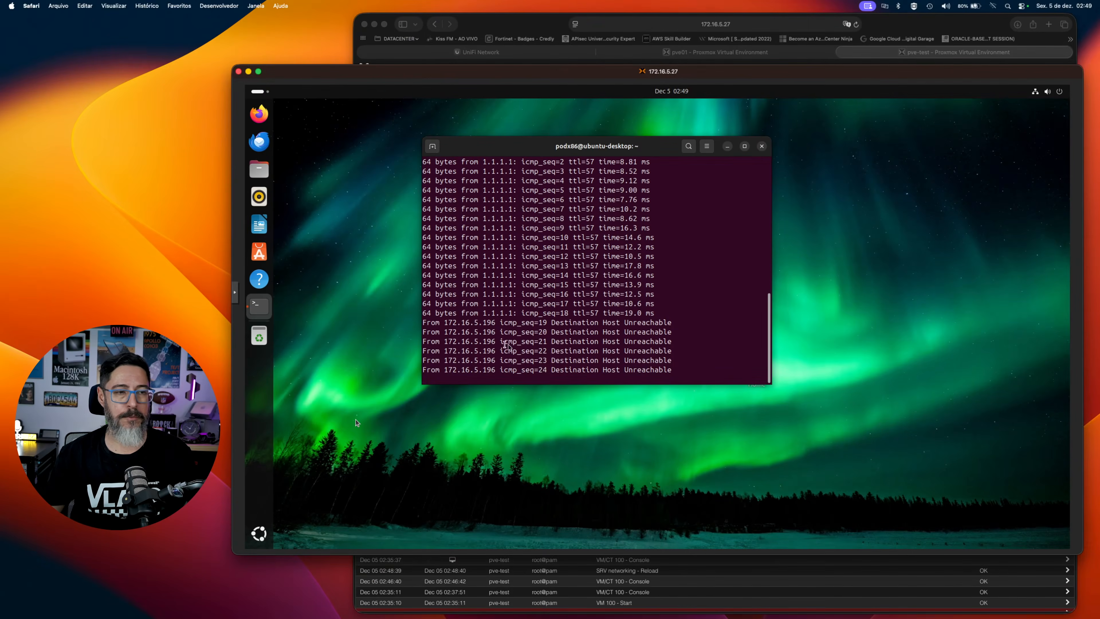
Stop the running ping in the Ubuntu VM, open a second terminal window and list all interfaces as root with ifconfig -a.
key("ctrl+c")
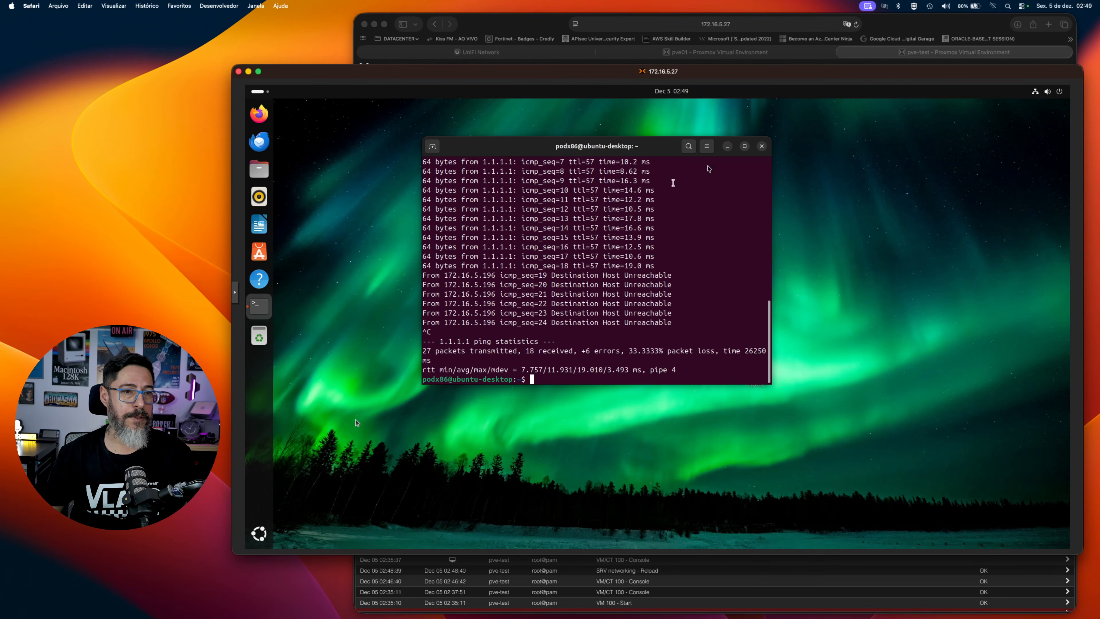
left_click(707, 147)
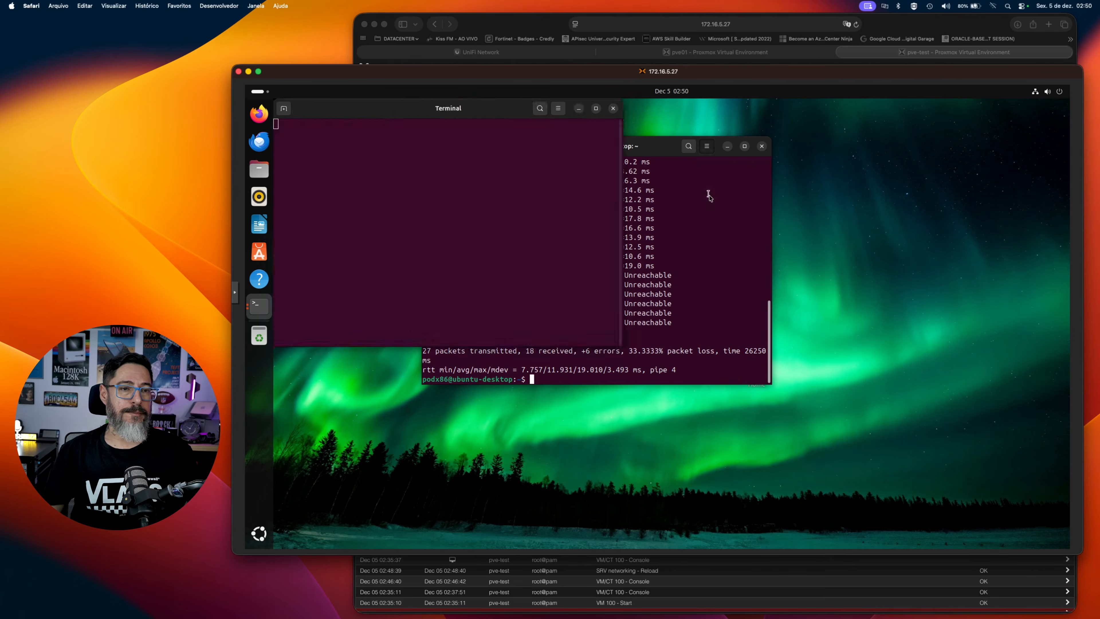
left_click(694, 191)
type("ig -a")
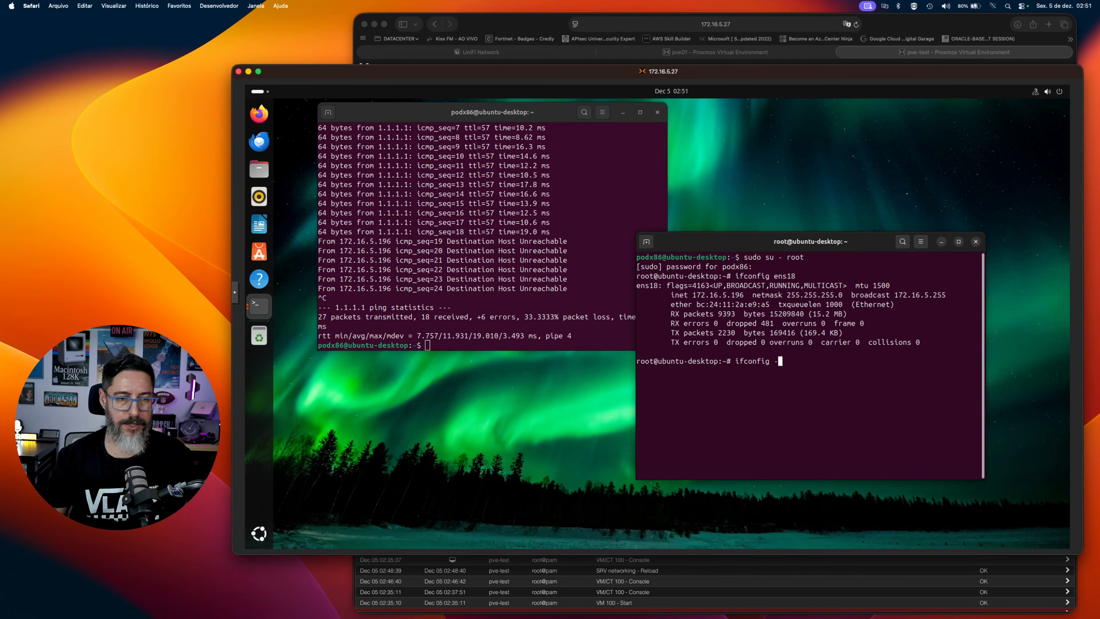
key("Return")
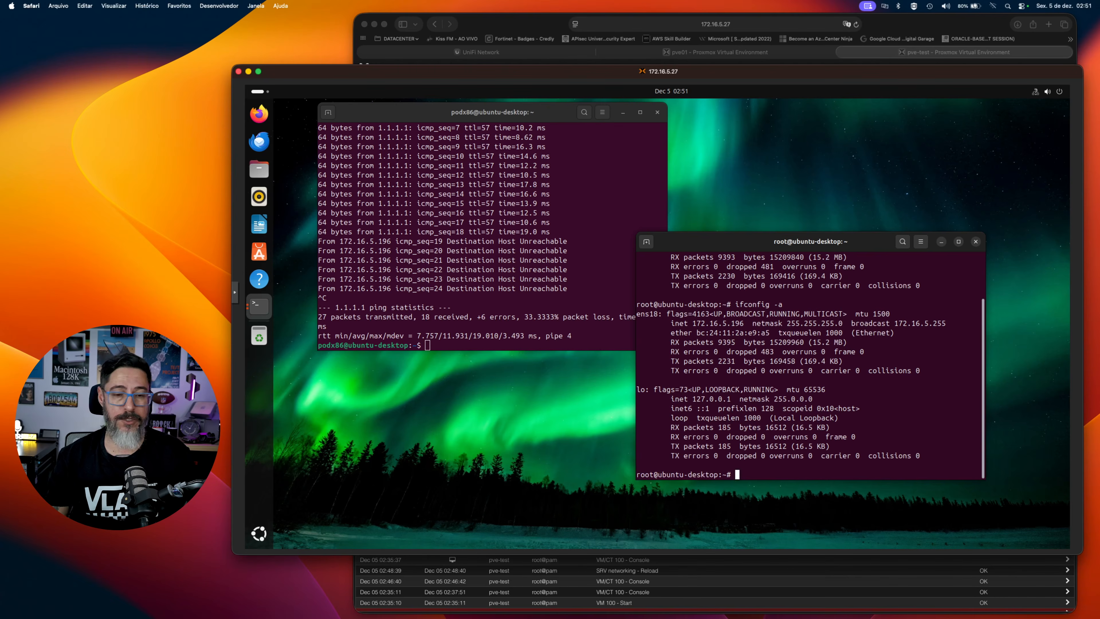
Recheck the VM's addresses with ip a and ifconfig ens18, and ping 1.1.1.1 from the other terminal.
type("ip")
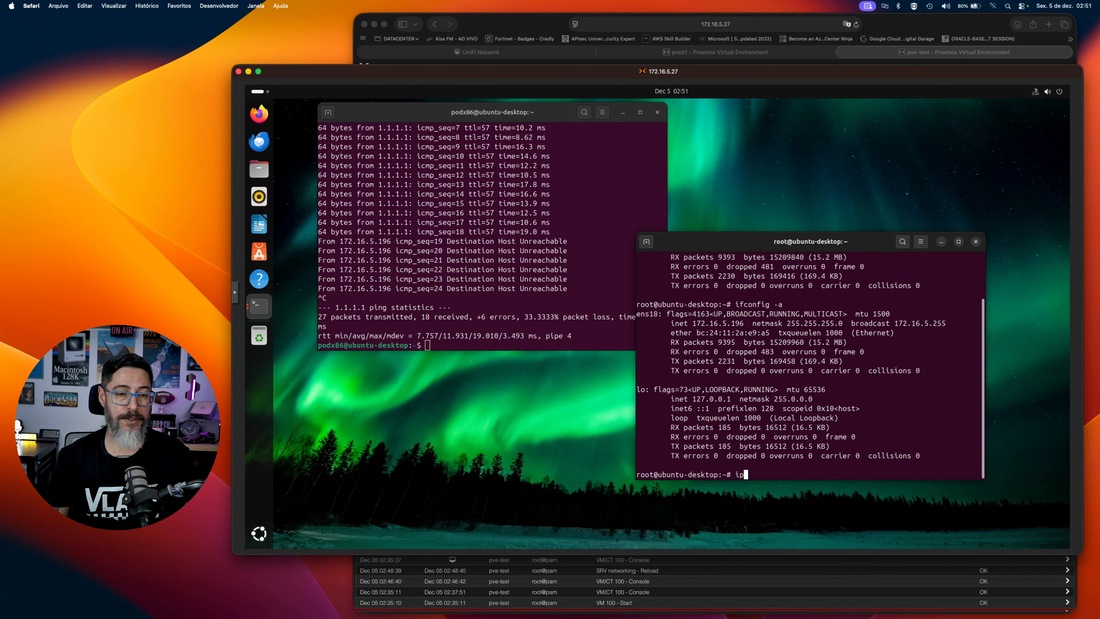
type(" a")
key("Return")
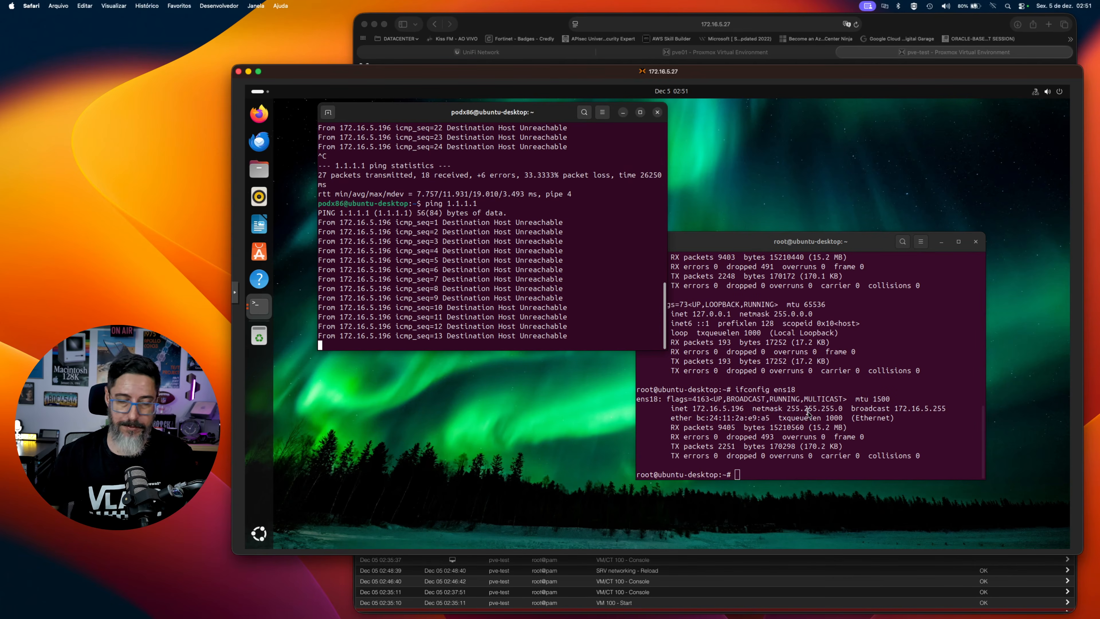
left_click(805, 277)
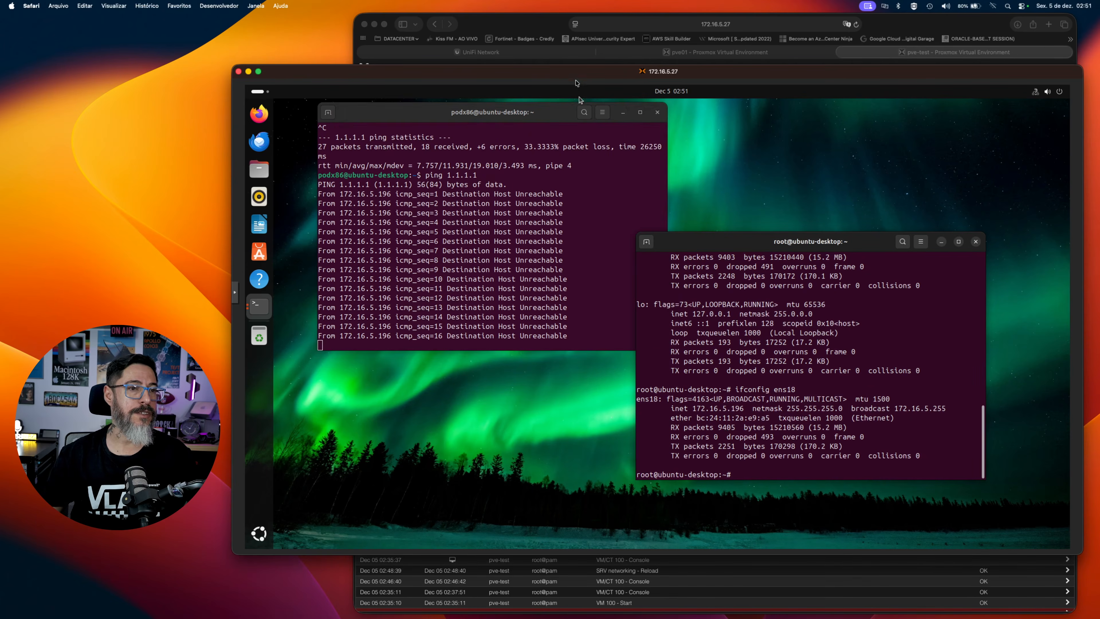
Return to UniFi Network and examine the networks list's VLAN IDs, routers, subnets and DHCP modes.
left_click(578, 52)
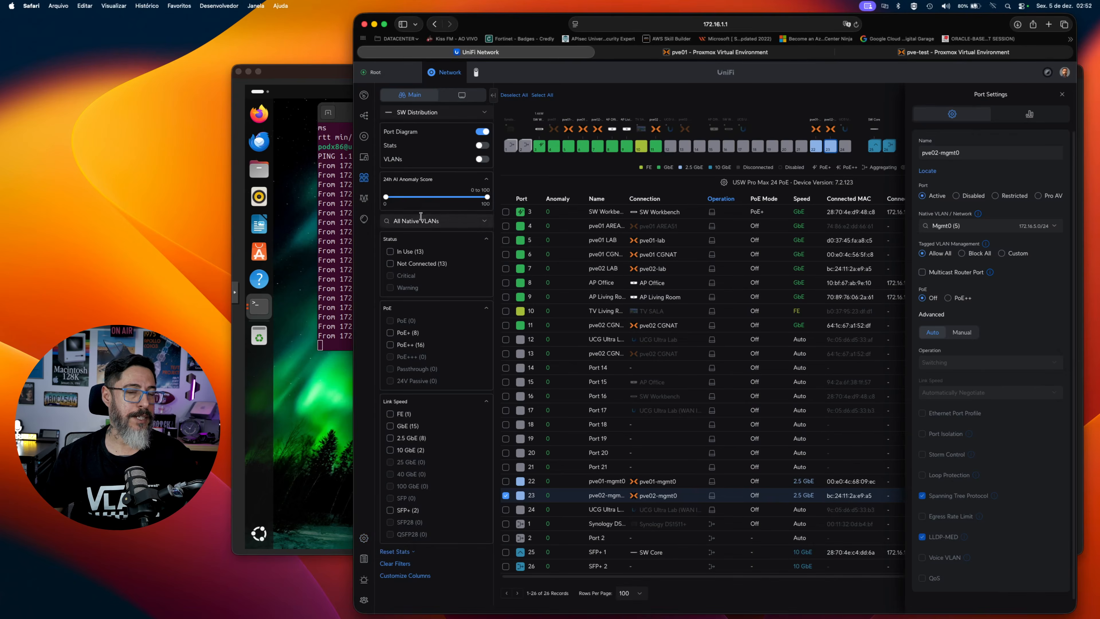
left_click(528, 203)
scroll(618, 191, "up", 5)
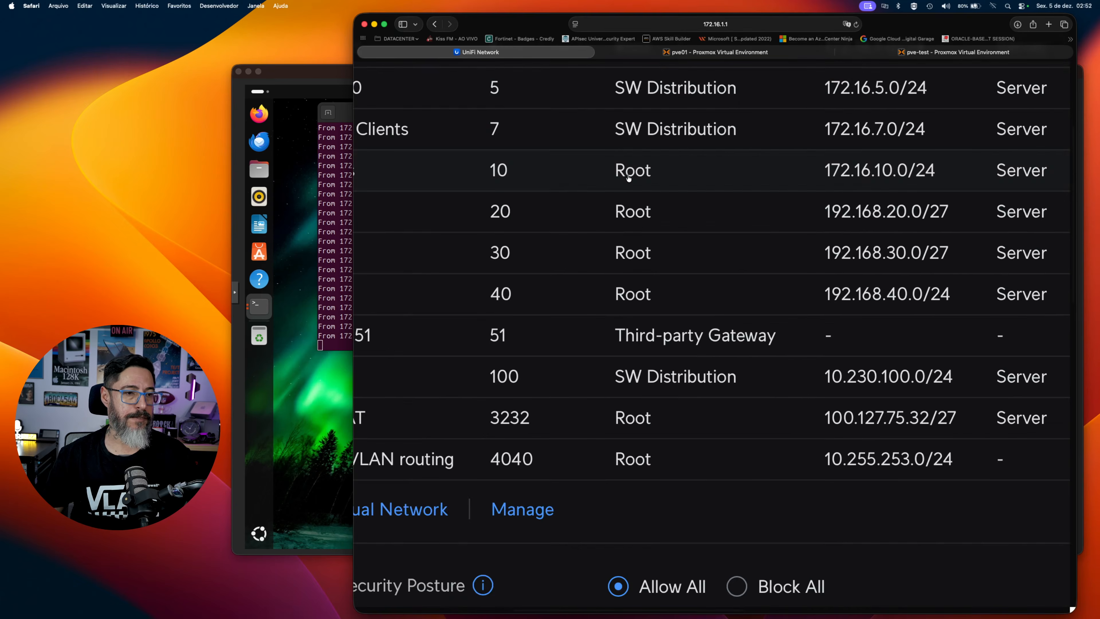
Examine the LAB network's VLAN ID, router, subnet and DHCP mode in the UniFi networks list.
scroll(628, 176, "left", 4)
scroll(628, 178, "down", 2)
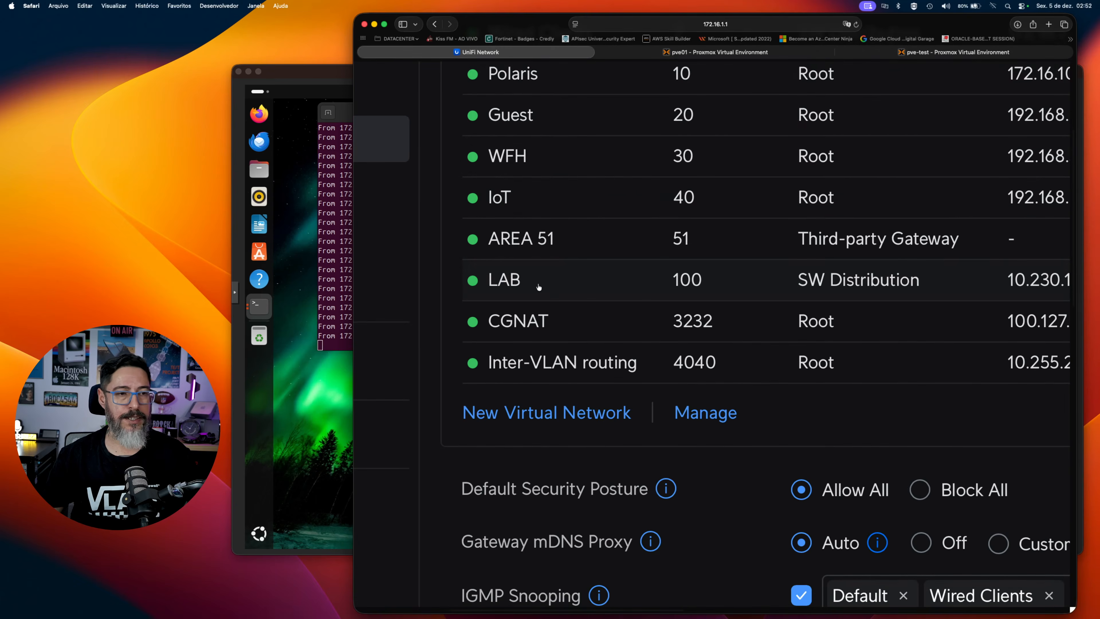
scroll(649, 296, "right", 5)
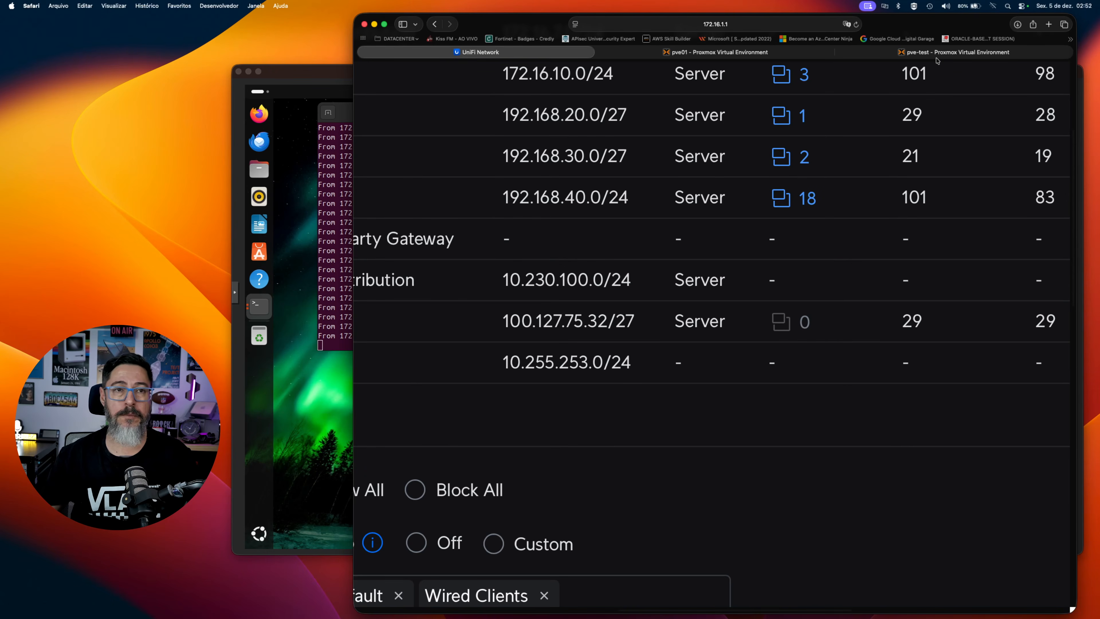
Switch to the Ubuntu VM's root terminal and restart the interface with ifconfig ens18 down and ifconfig ens18 up.
key("super+grave")
type("if")
key("BackSpace")
key("BackSpace")
type("ifconfig ens18")
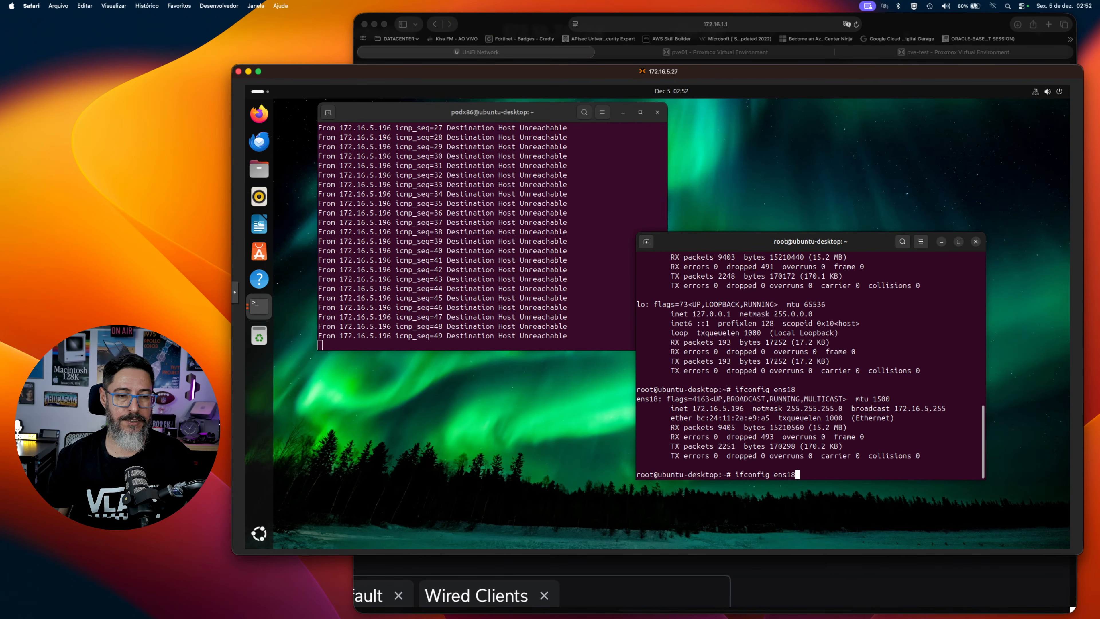
type(" down")
key("Return")
key("Up")
key("BackSpace")
key("BackSpace")
key("BackSpace")
key("BackSpace")
type("i")
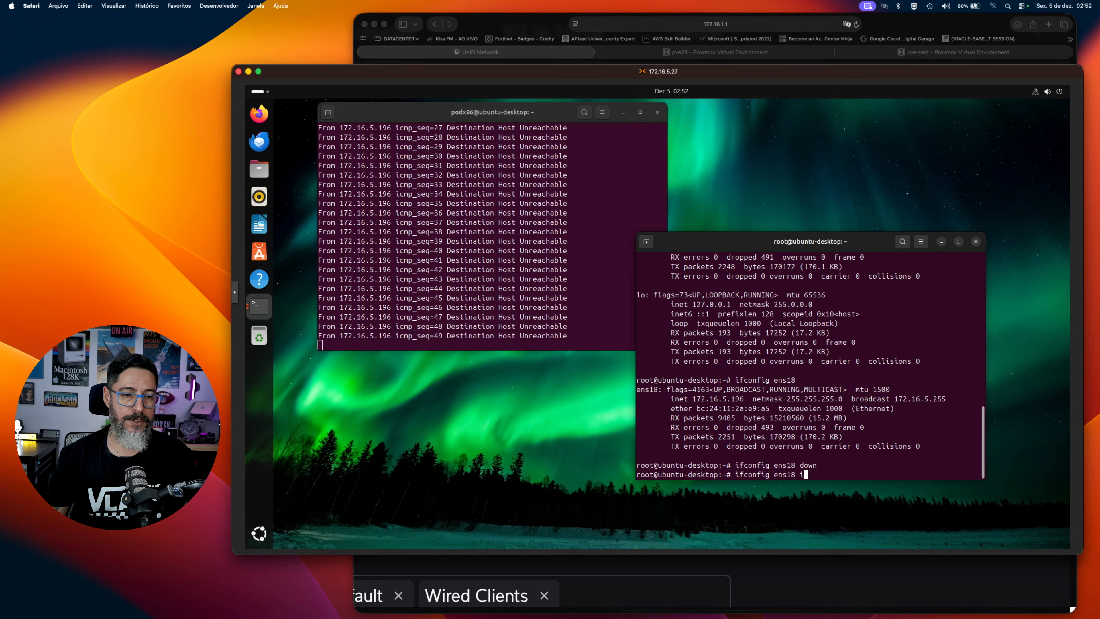
type("p")
key("Return")
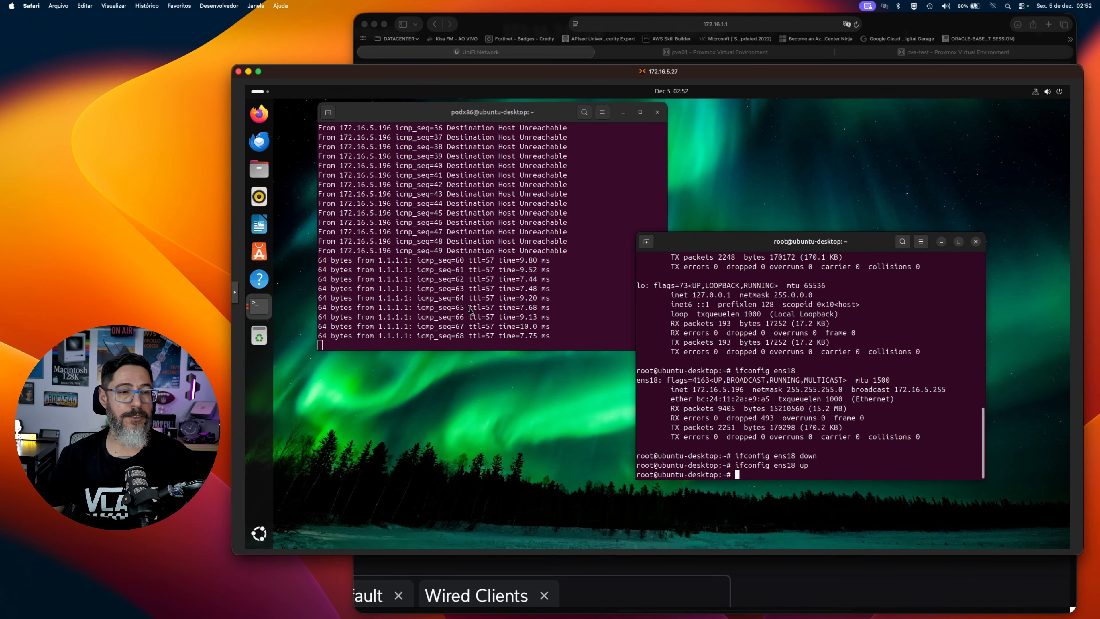
Recheck the interface with ifconfig ens18 and highlight its inet address in the output.
key("Up")
key("BackSpace")
key("BackSpace")
key("BackSpace")
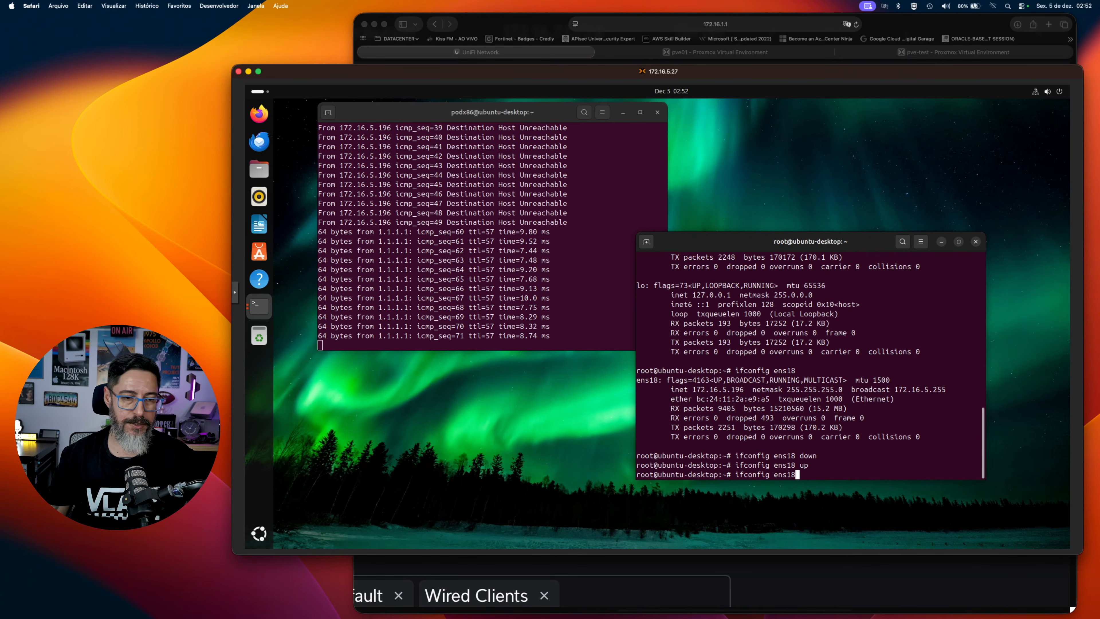
key("Return")
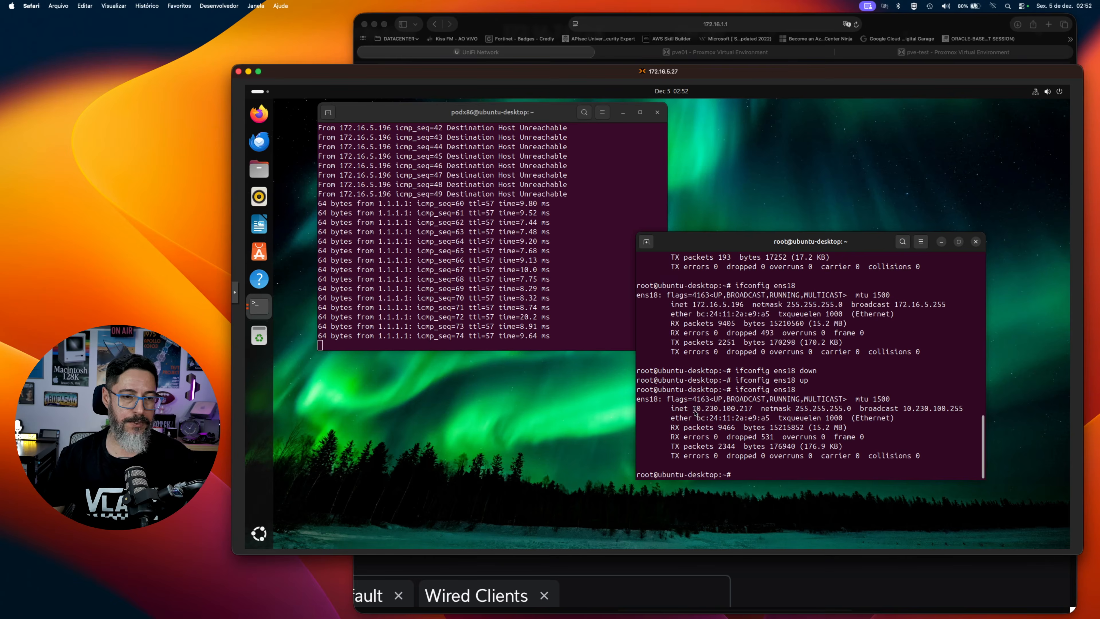
left_click_drag(695, 409, 749, 410)
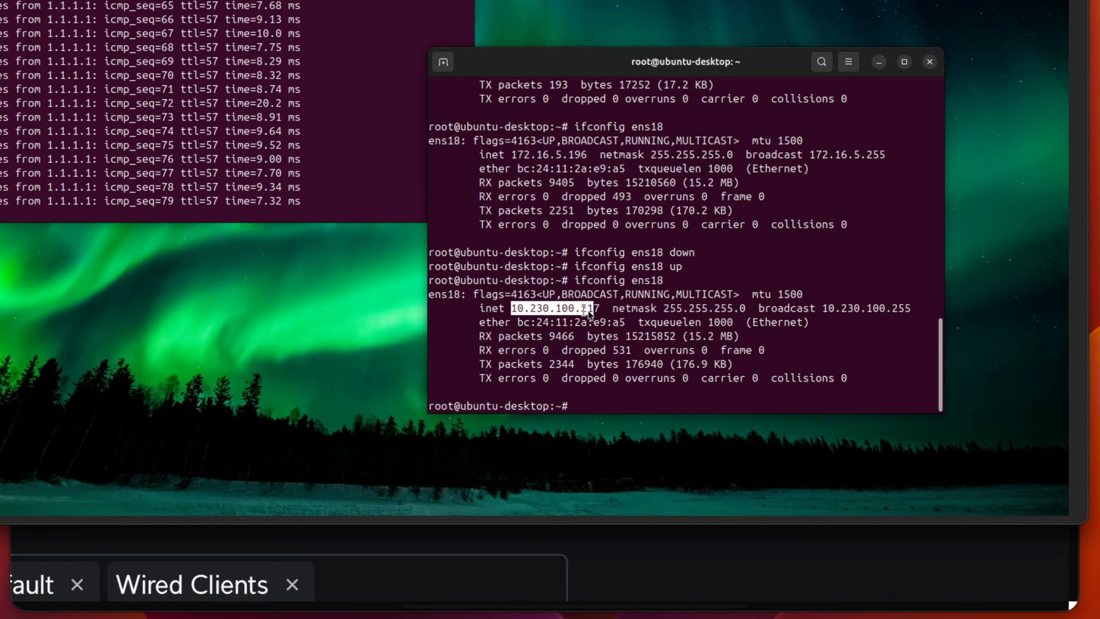
left_click(600, 310)
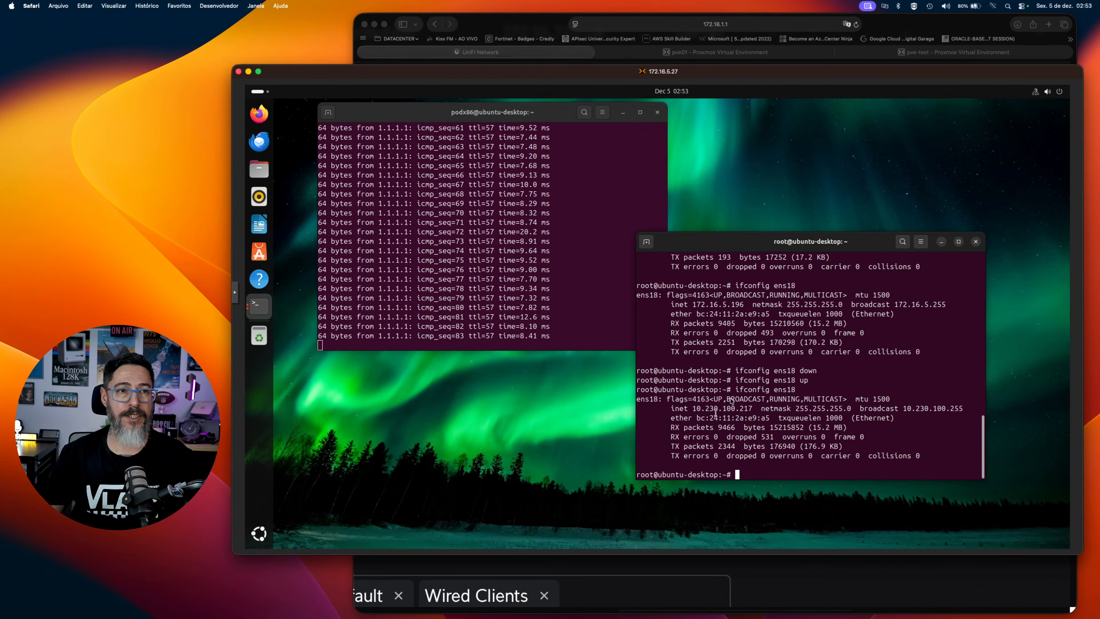
Return to the pve-test Proxmox page, open the node's network interface list and select ens19.
left_click(897, 61)
scroll(817, 155, "up", 5)
scroll(817, 154, "right", 5)
left_click(868, 53)
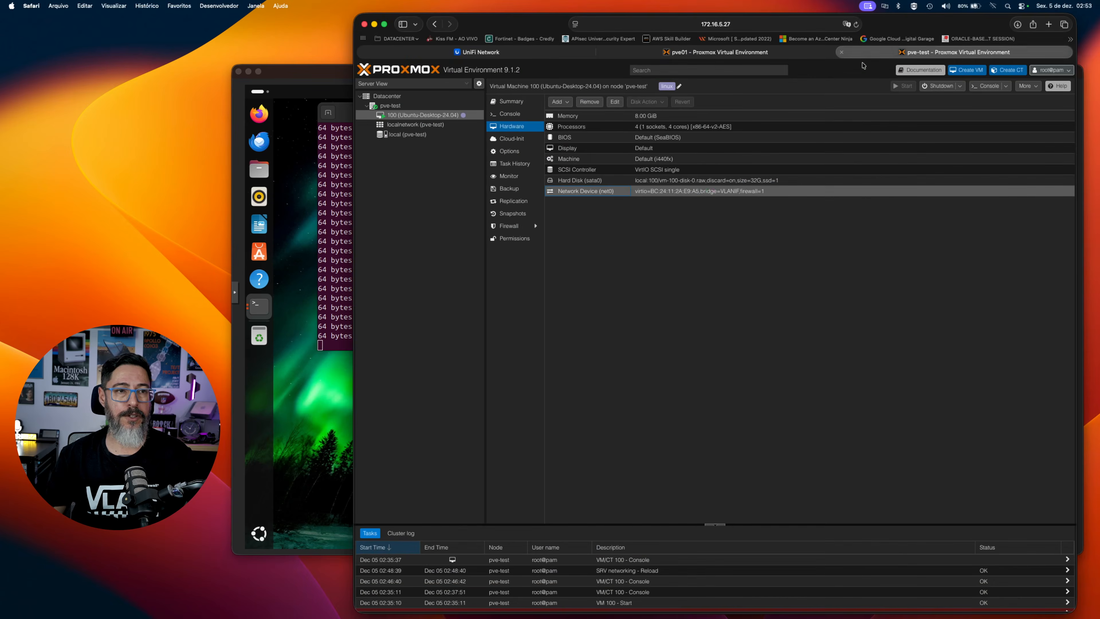
left_click(528, 159)
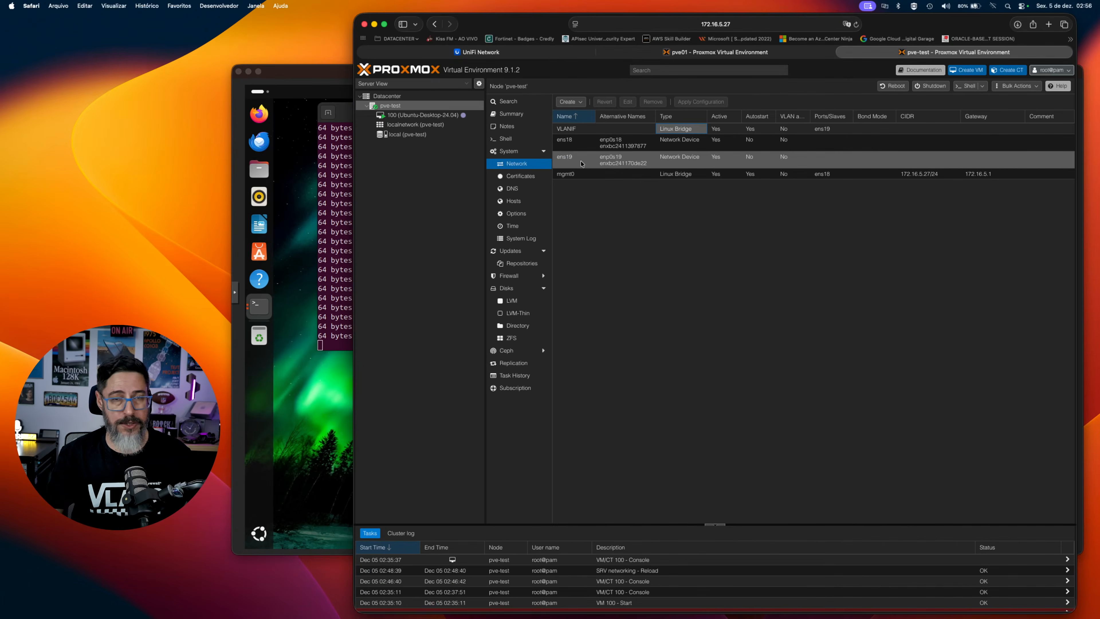
left_click(581, 163)
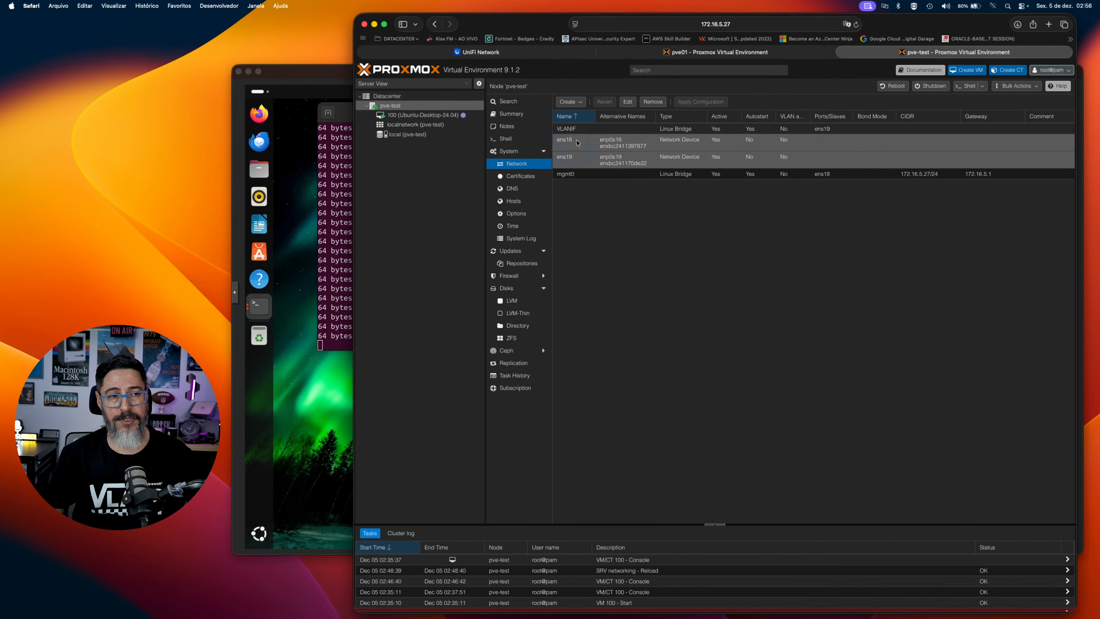
left_click(573, 163)
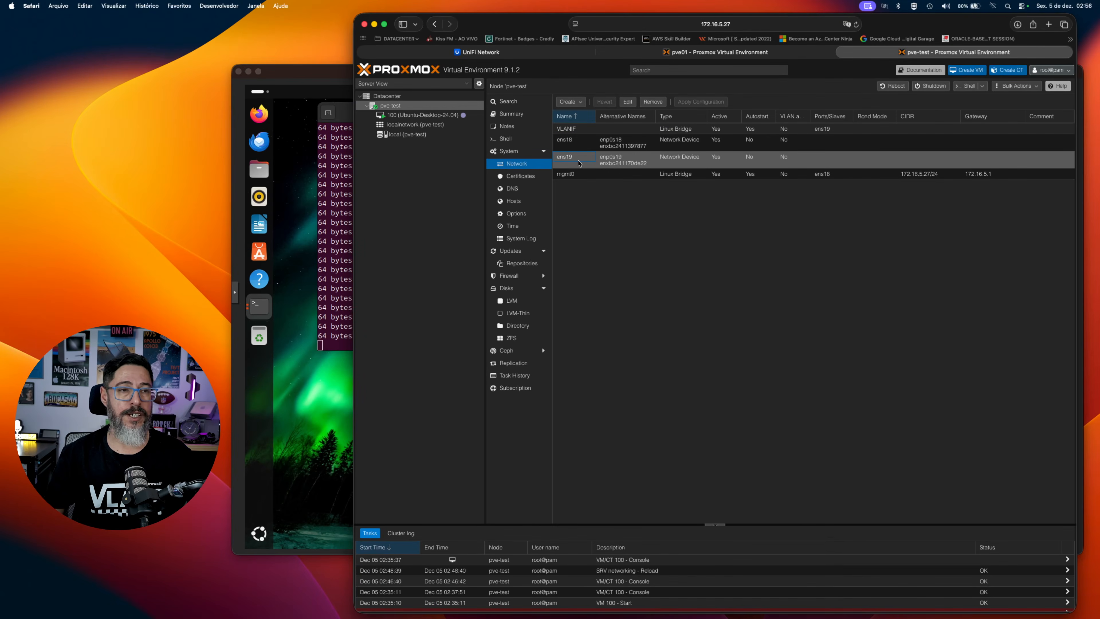
Start a new Linux VLAN on node pve-test named vlan100 with Autostart disabled.
left_click(570, 102)
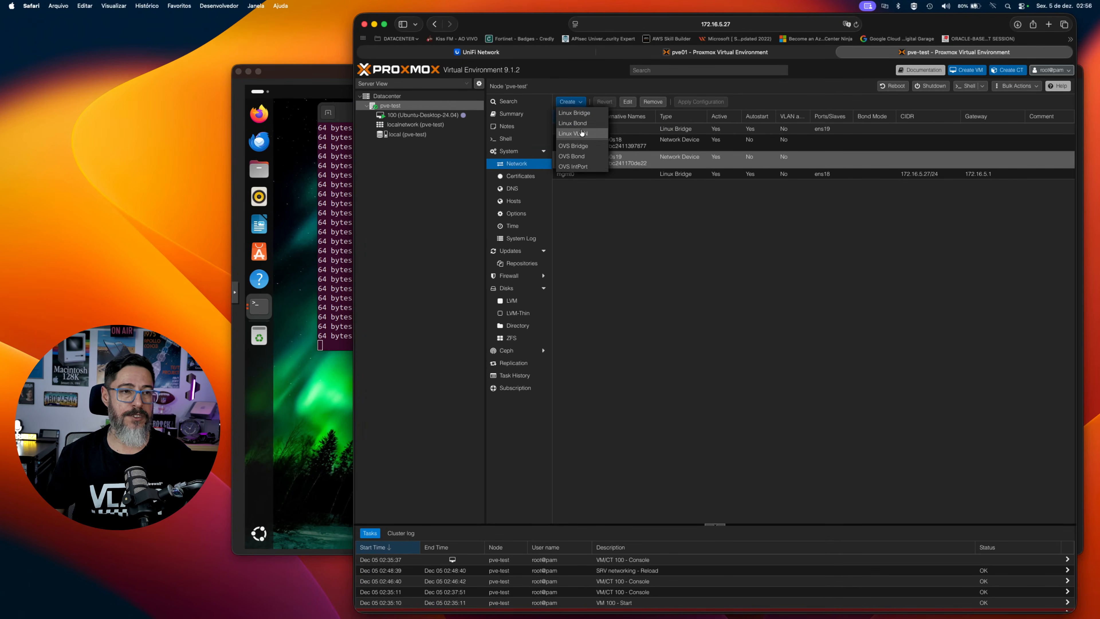
left_click(583, 135)
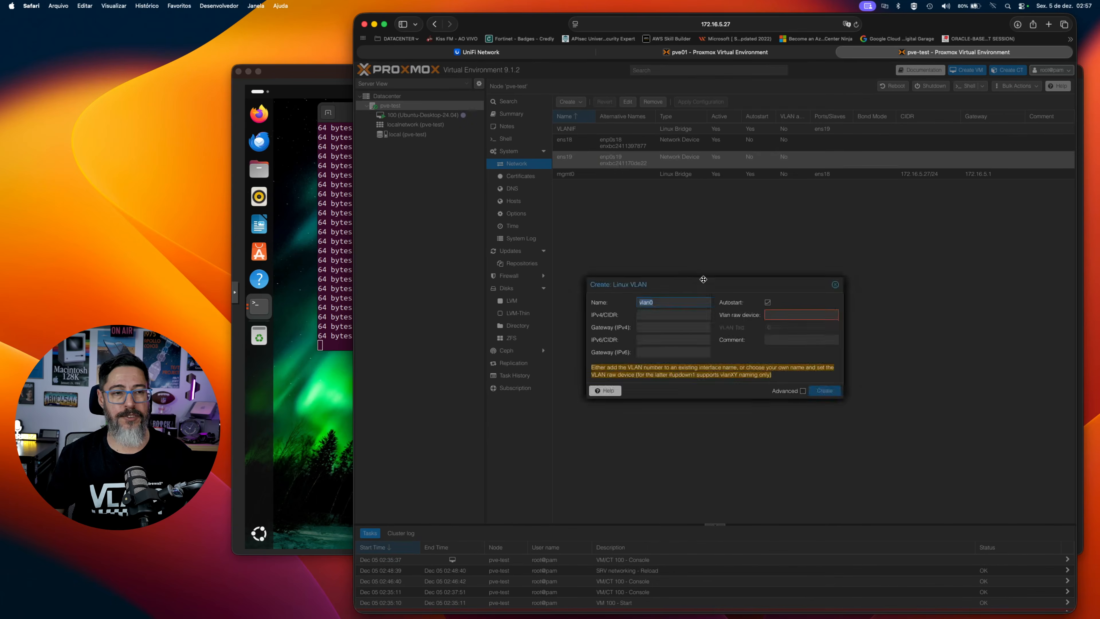
left_click(688, 278)
key("BackSpace")
left_click_drag(681, 278, 629, 275)
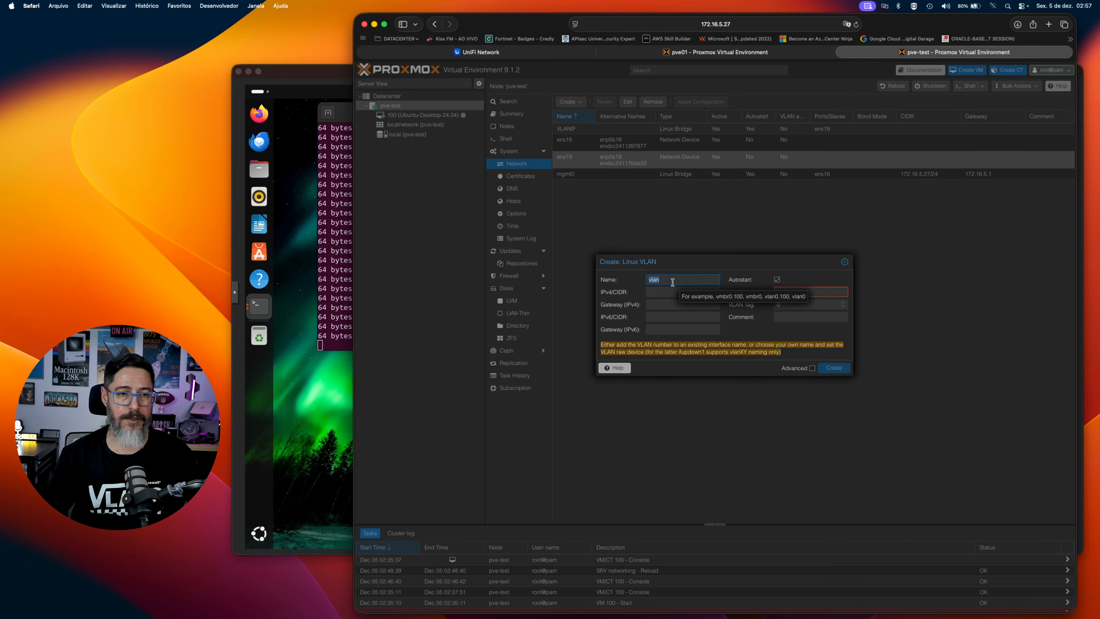
type("vlan100")
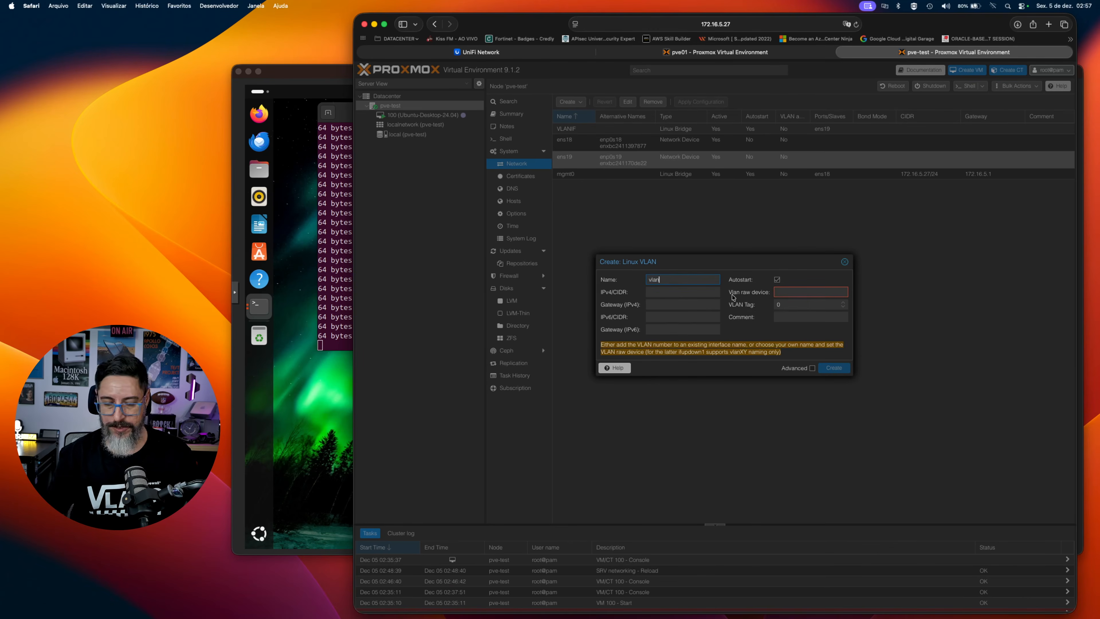
left_click(777, 280)
scroll(776, 281, "up", 5)
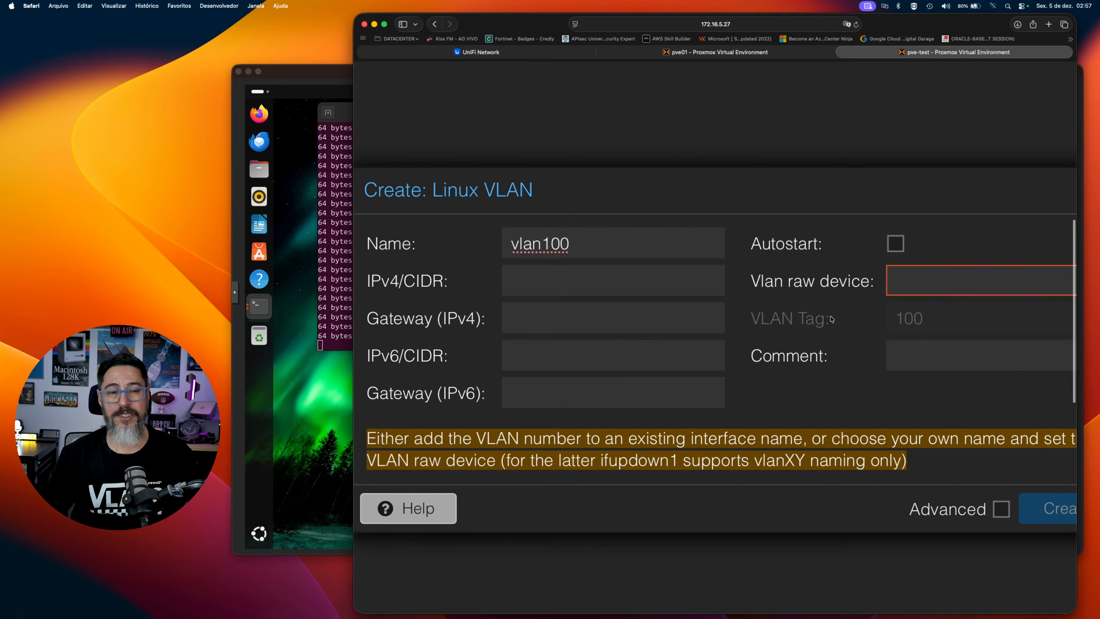
Try the name vlan3232 for the new Linux VLAN to see how the VLAN tag follows the name.
left_click(596, 247)
key("BackSpace")
key("BackSpace")
key("BackSpace")
type("3232")
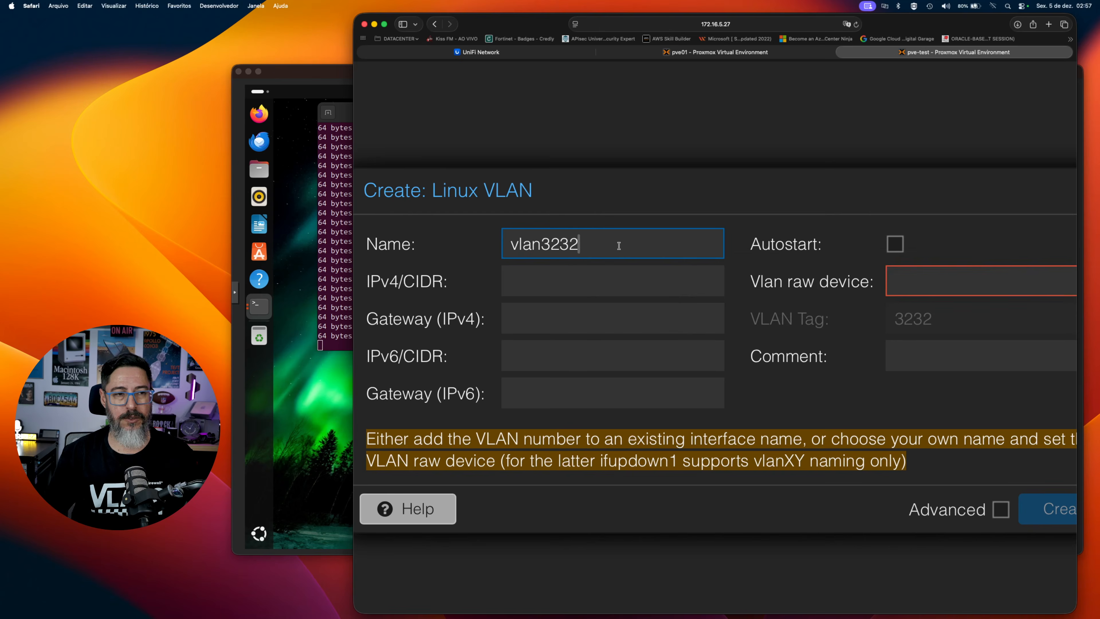
Try the custom name teste for the new Linux VLAN.
key("BackSpace")
key("BackSpace")
key("BackSpace")
key("BackSpace")
key("BackSpace")
key("BackSpace")
key("BackSpace")
key("BackSpace")
type("teste")
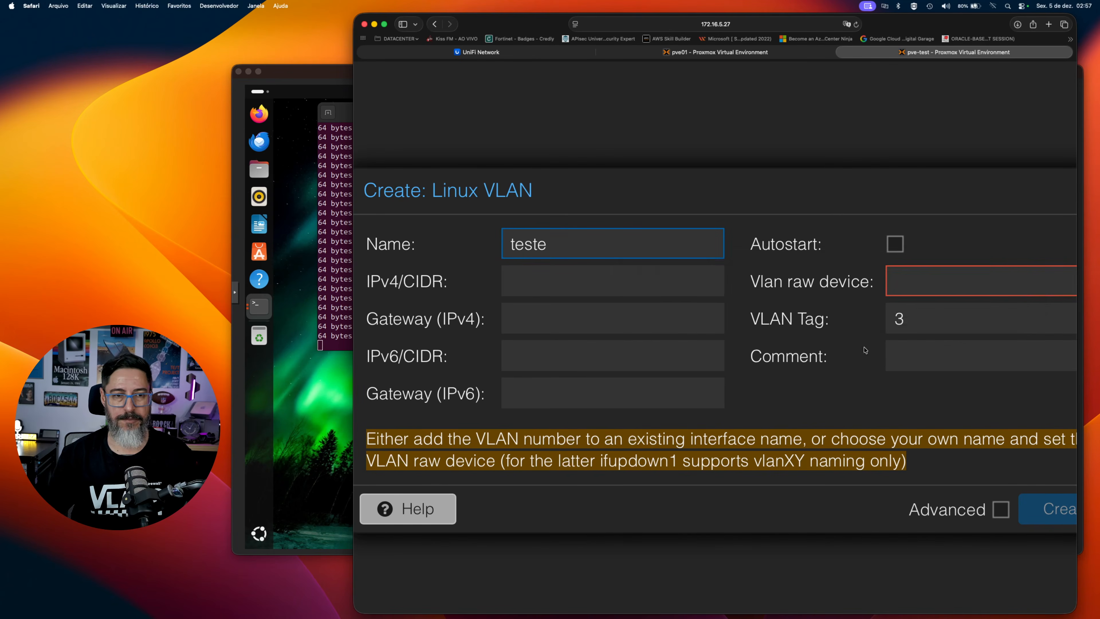
Try VLAN tags 100 and 3232 with the name teste, and clear the tag.
left_click(898, 319)
key("BackSpace")
type("100")
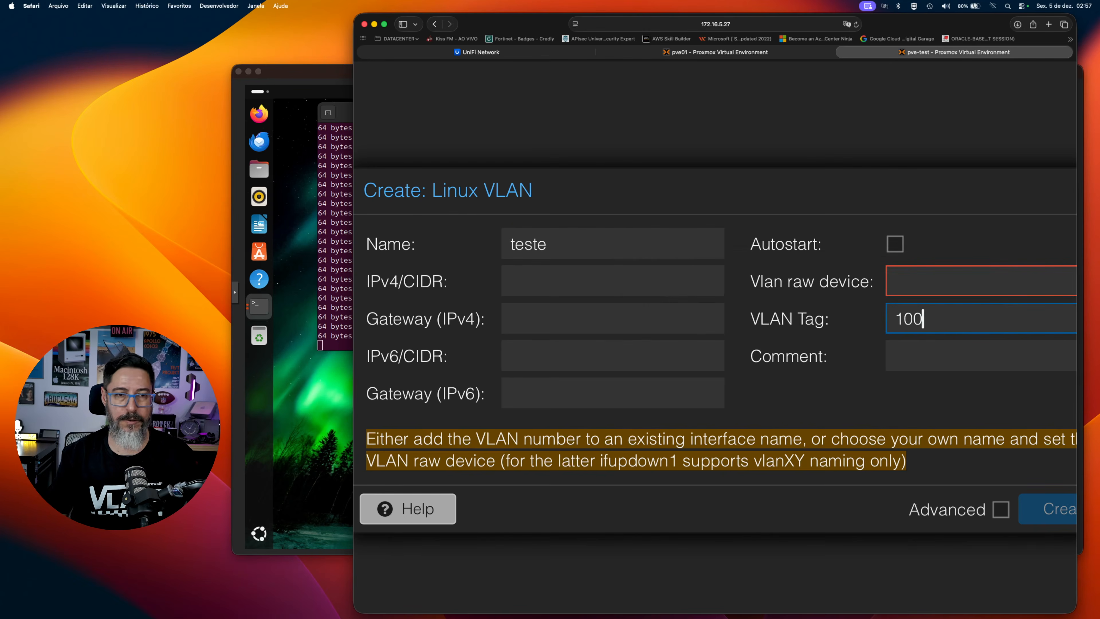
left_click_drag(926, 319, 860, 320)
type("3232")
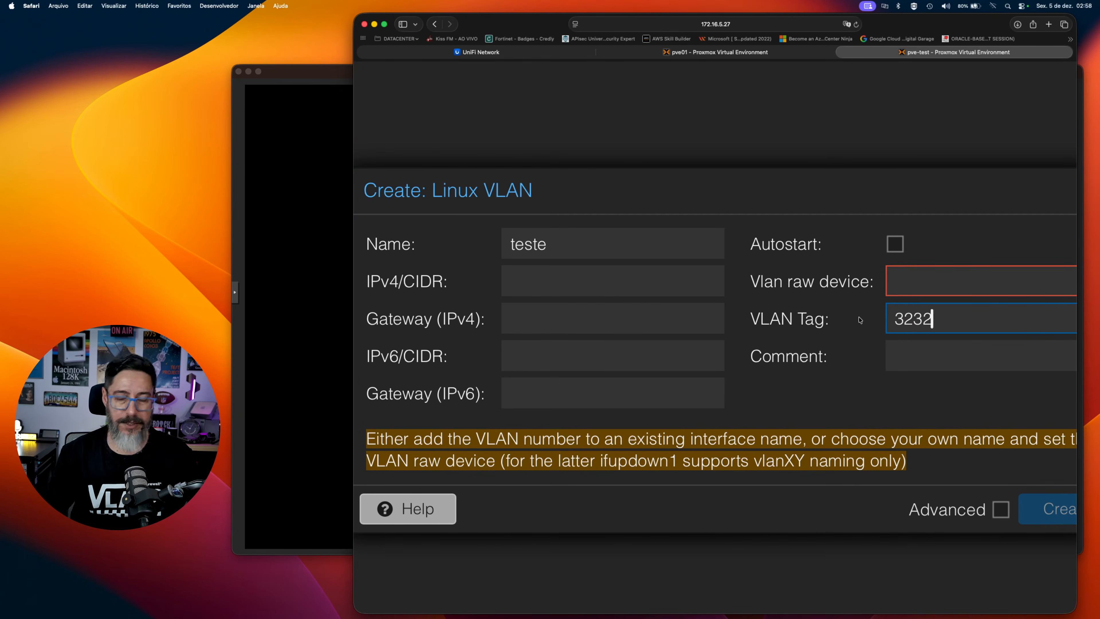
key("BackSpace")
key("BackSpace")
key("BackSpace")
key("BackSpace")
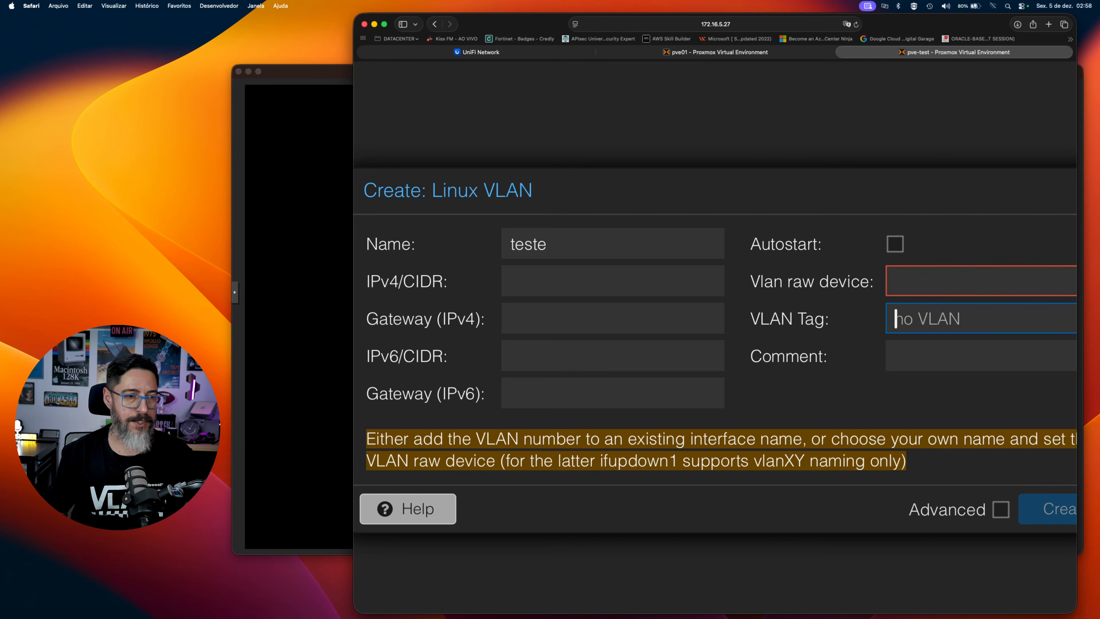
Try the name teste.1000 so the raw device and VLAN tag are derived from it.
scroll(861, 319, "left", 2)
left_click_drag(619, 244, 386, 246)
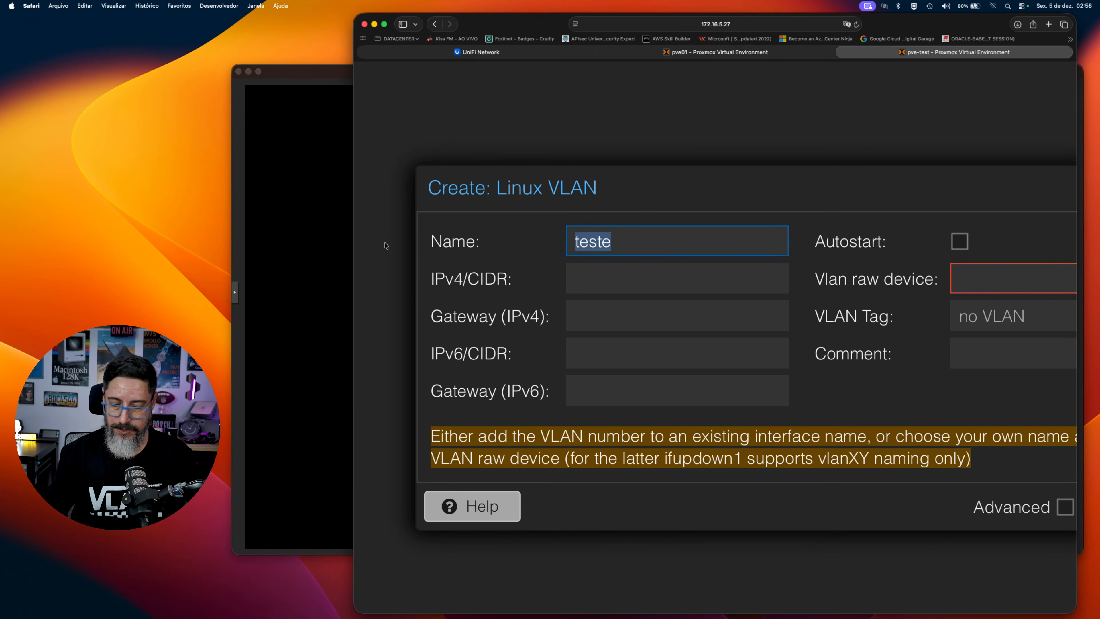
key("Right")
type(".1000")
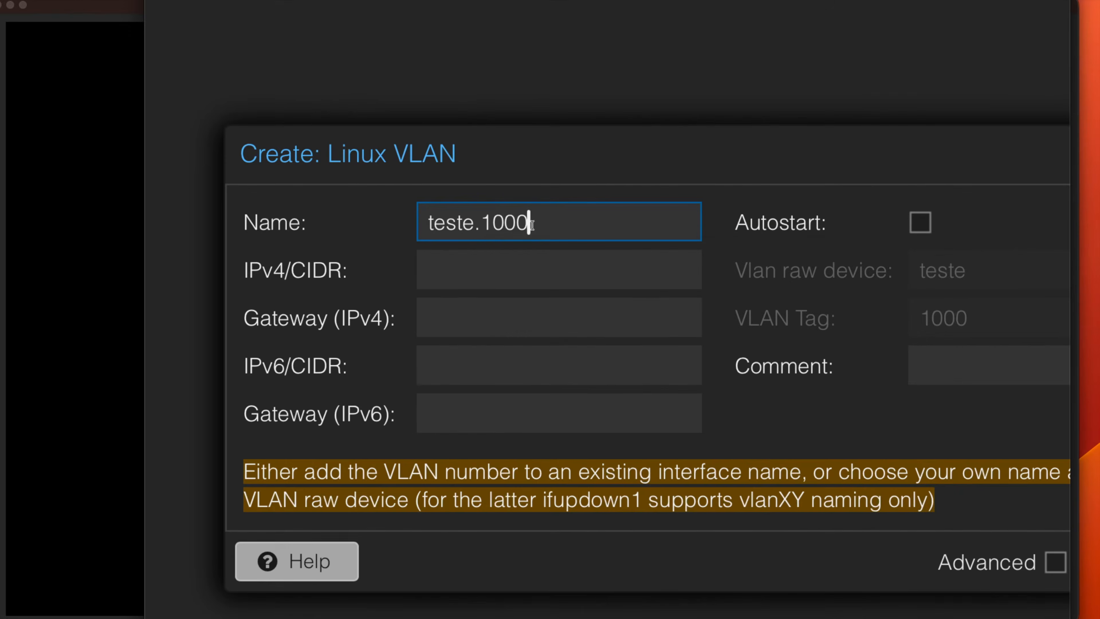
Set the Linux VLAN's name back to vlan100.
key("BackSpace")
key("BackSpace")
key("BackSpace")
key("BackSpace")
key("BackSpace")
key("BackSpace")
key("BackSpace")
key("BackSpace")
key("BackSpace")
key("BackSpace")
type("vlan100")
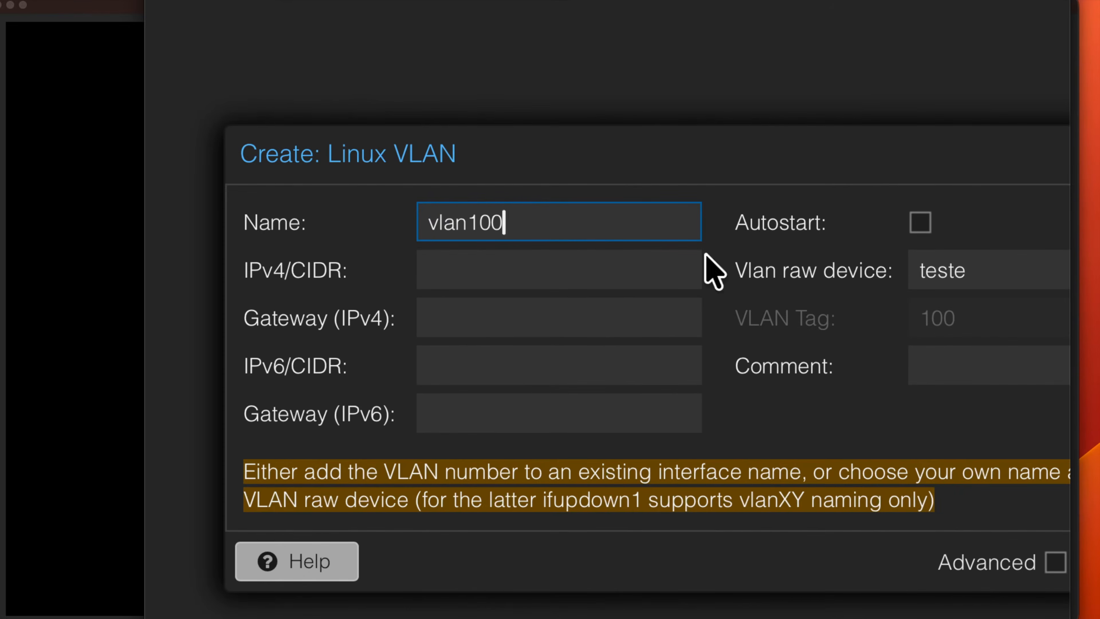
Try the name teste.1990 for the Linux VLAN and undo the name change.
left_click_drag(572, 230, 417, 216)
type("teste")
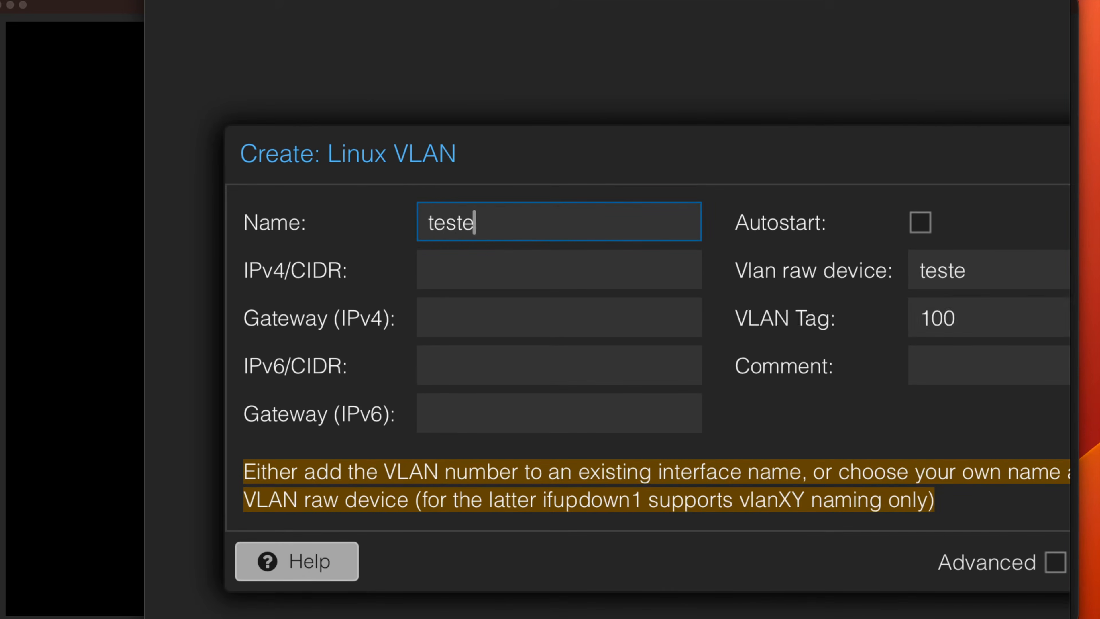
type(".1990")
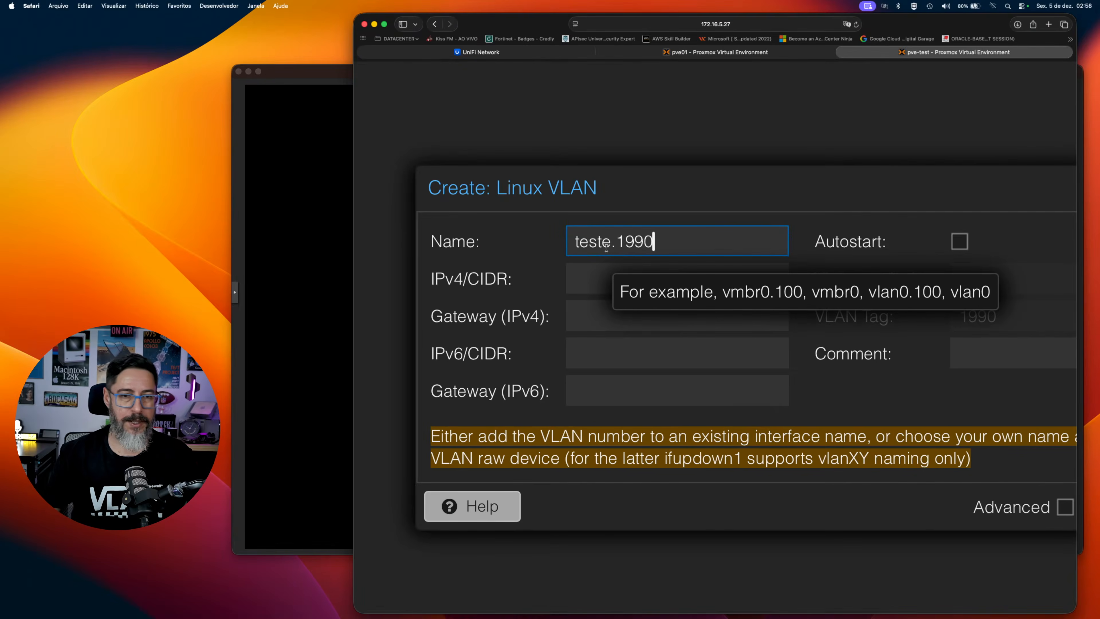
key("super+z")
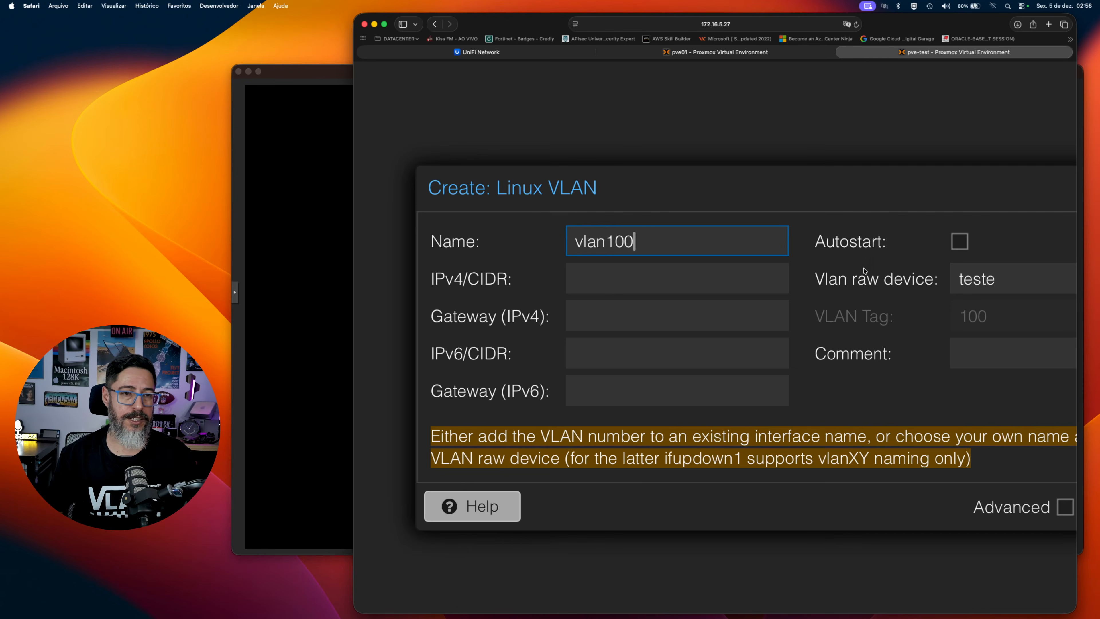
Create the vlan100 Linux VLAN with ens18 as its raw device and apply the network configuration.
key("super+0")
double_click(784, 292)
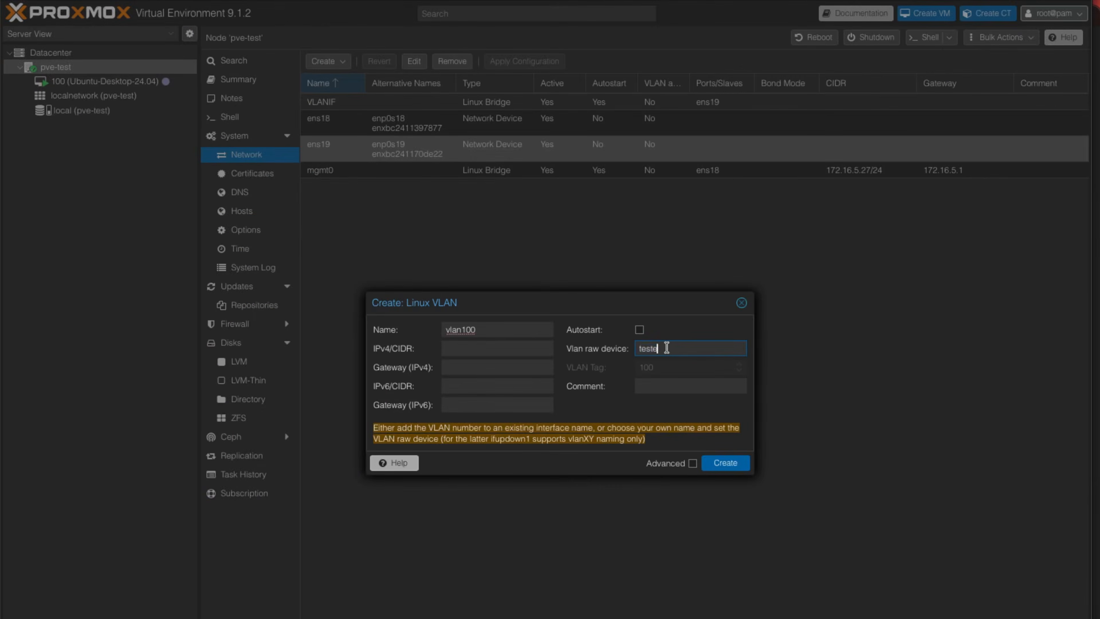
double_click(666, 348)
type("ens18")
left_click(726, 462)
left_click(524, 61)
left_click(517, 445)
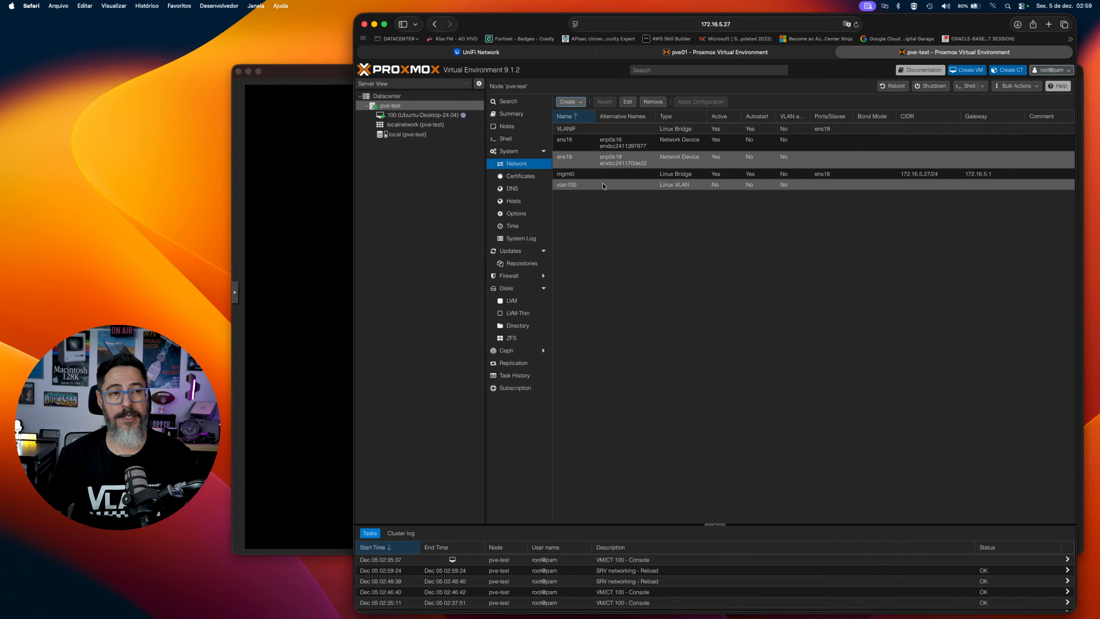
Review the vlan100 settings and check which bridges VM 100's network device net0 offers, cancelling both dialogs.
double_click(605, 186)
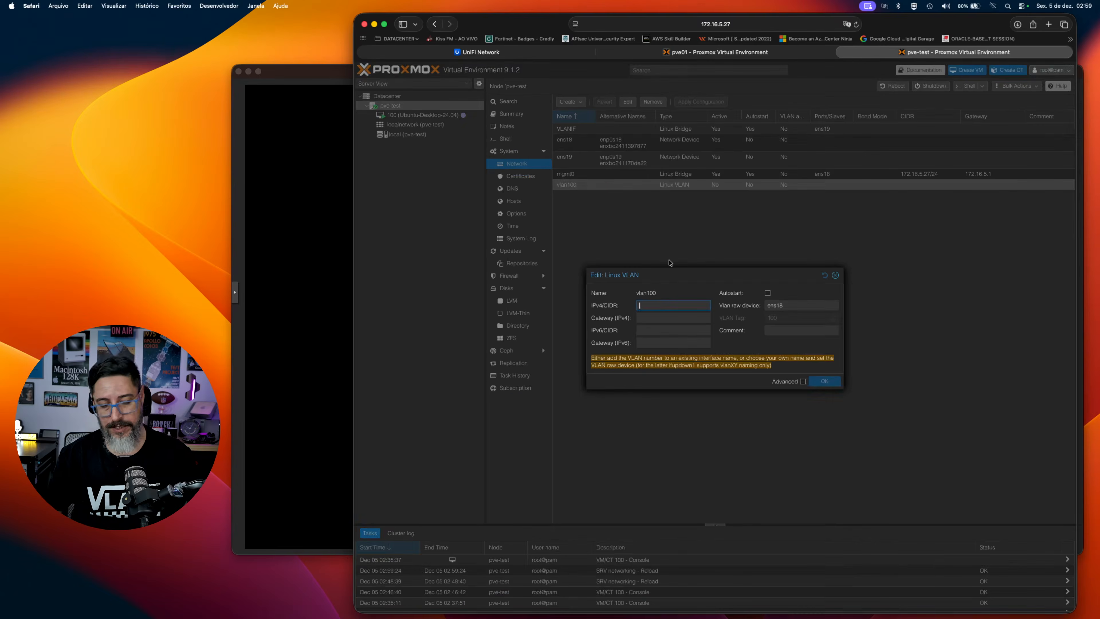
key("Escape")
left_click(416, 115)
double_click(593, 191)
left_click(682, 324)
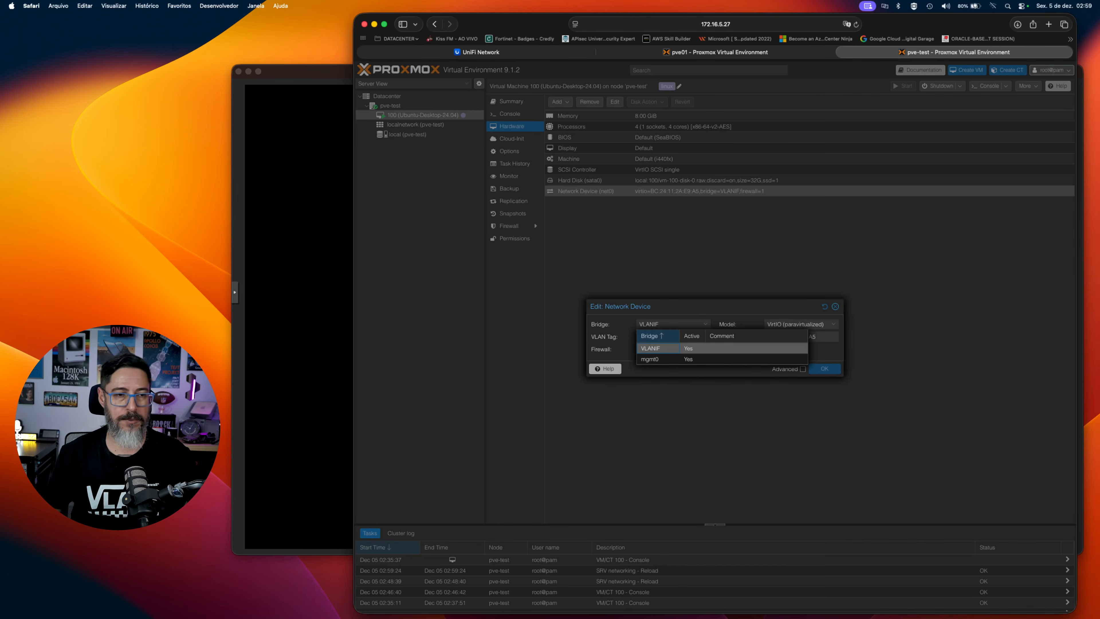
left_click(835, 306)
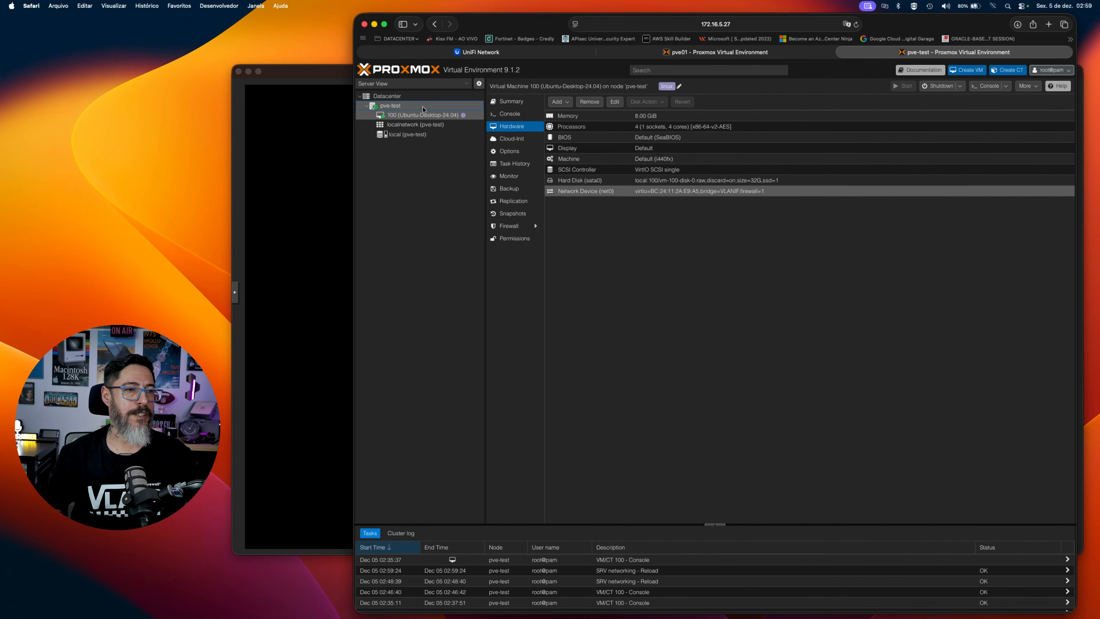
Create a Linux bridge named VLAN100 on node pve-test with vlan100 as its bridge port and apply the network configuration.
left_click(422, 107)
left_click(568, 101)
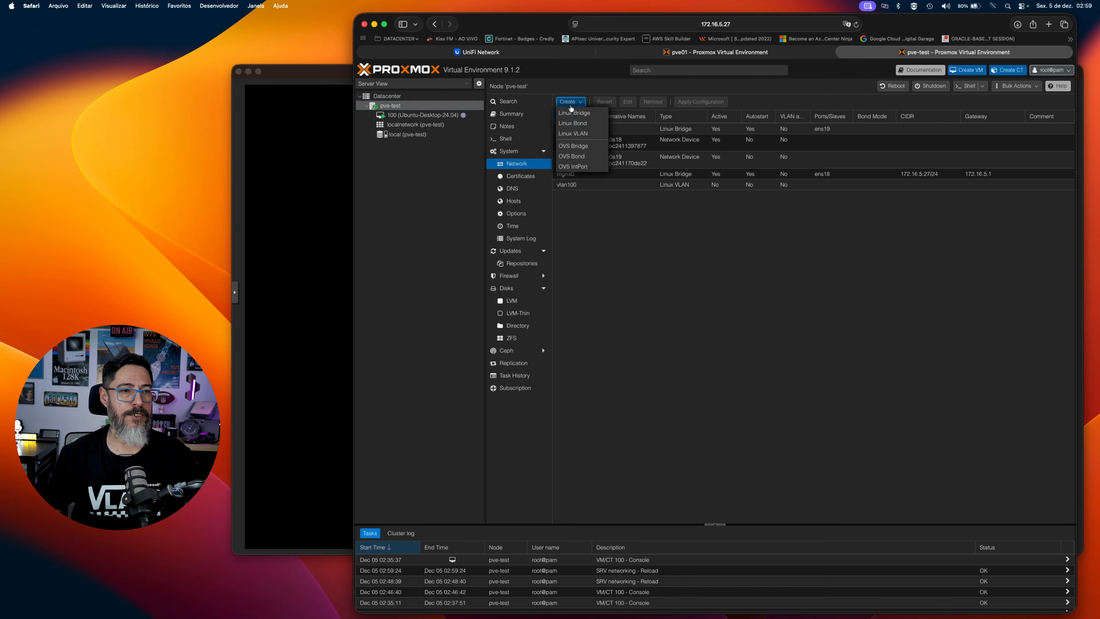
left_click(572, 111)
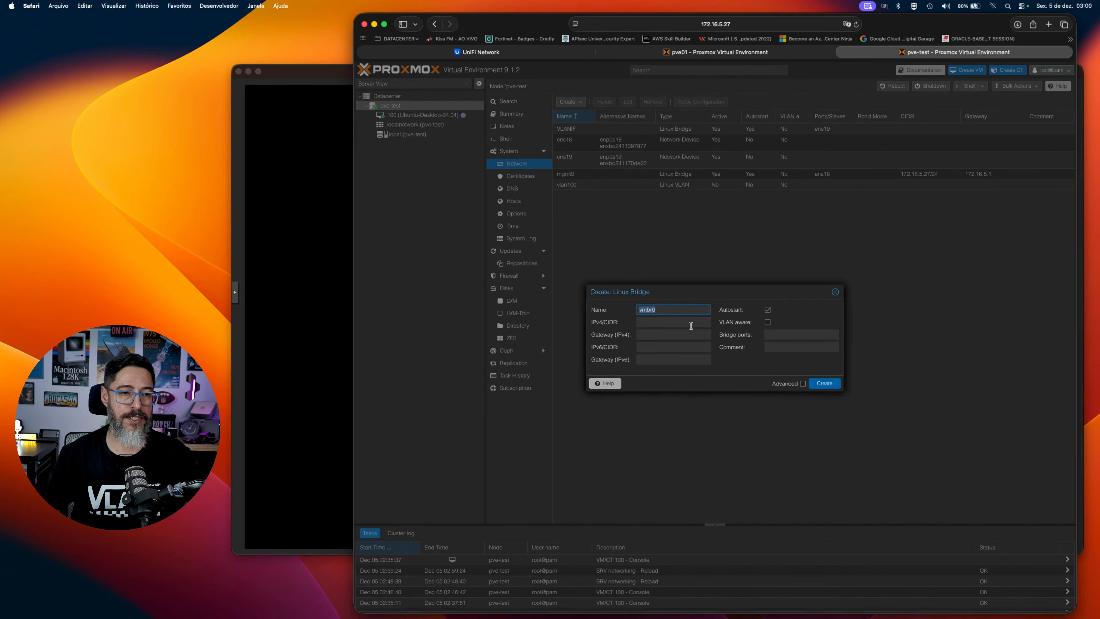
key("BackSpace")
type("VLAN100")
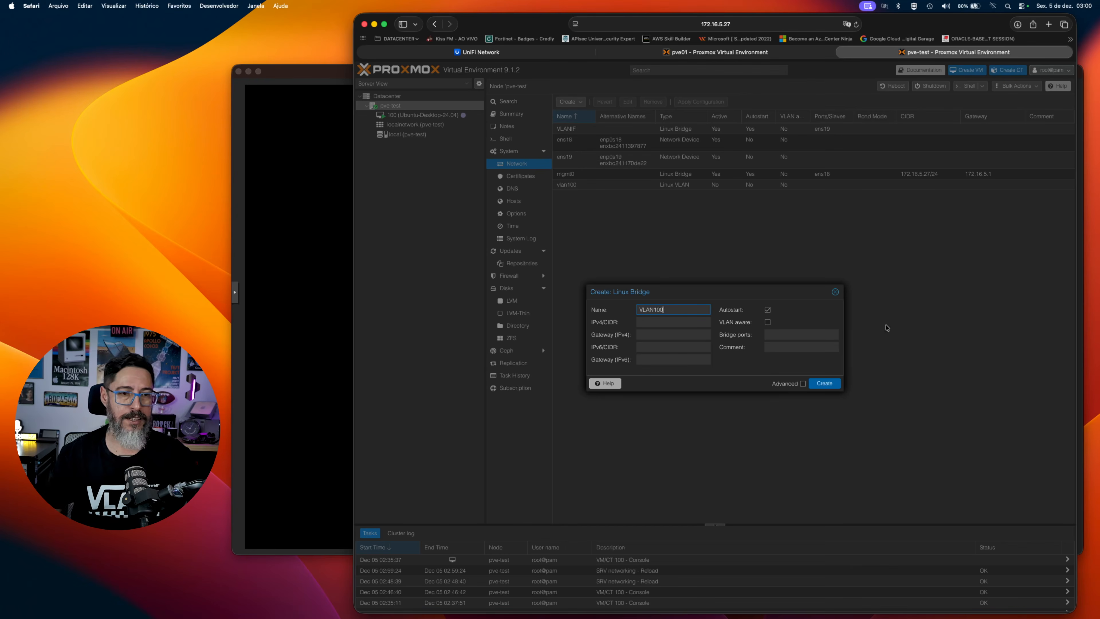
left_click(802, 335)
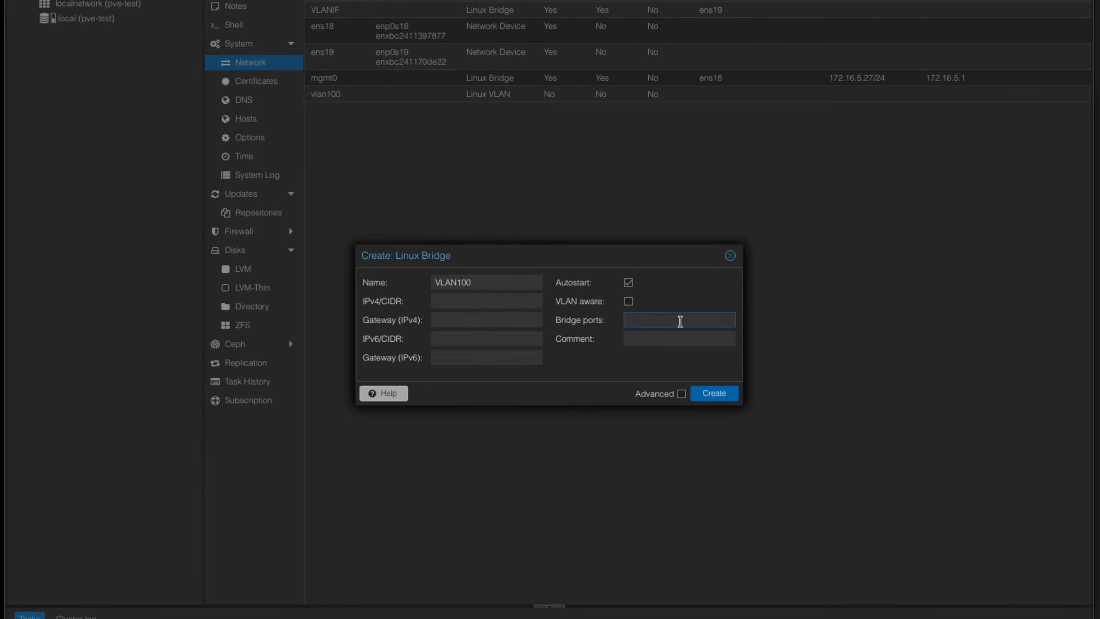
type("vlan100")
left_click(719, 399)
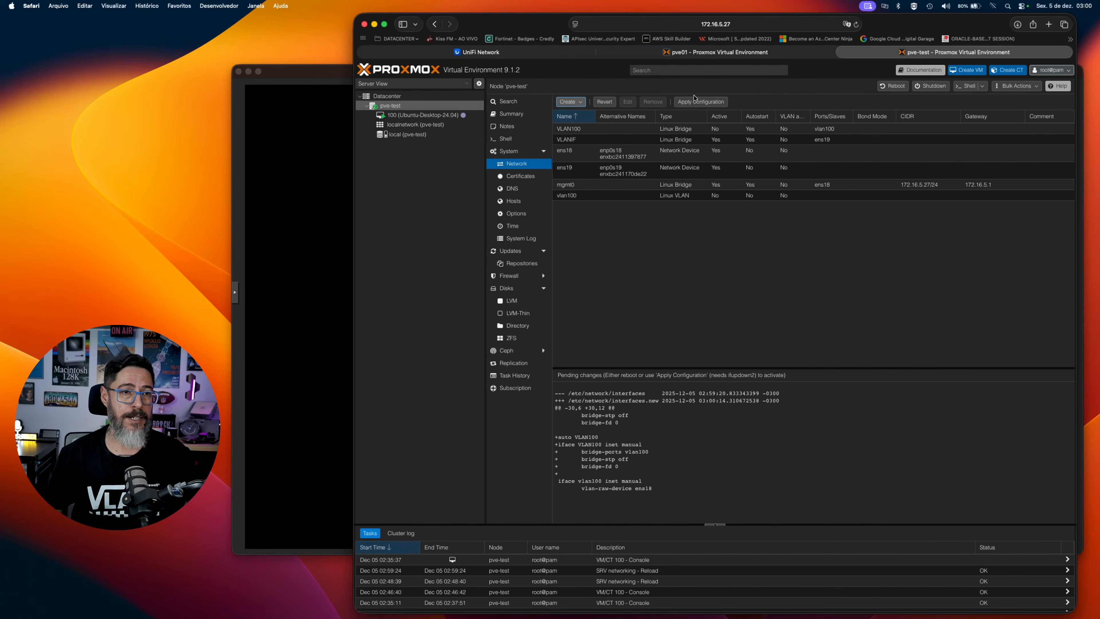
left_click(700, 102)
left_click(693, 355)
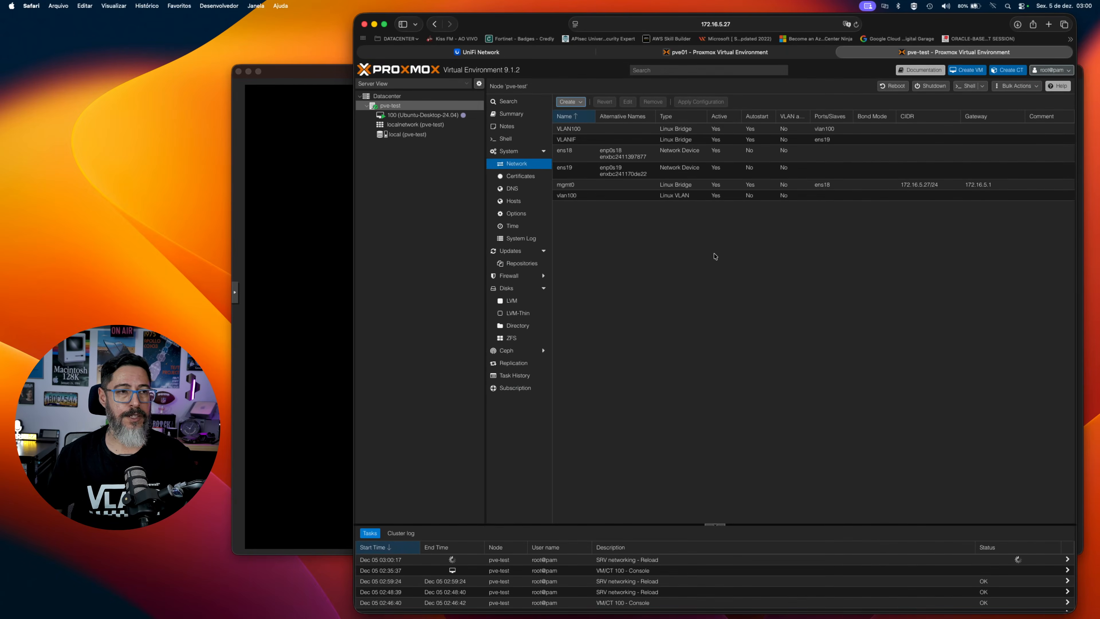
Set the bridge of VM 100's network device net0 to VLAN100.
left_click(454, 116)
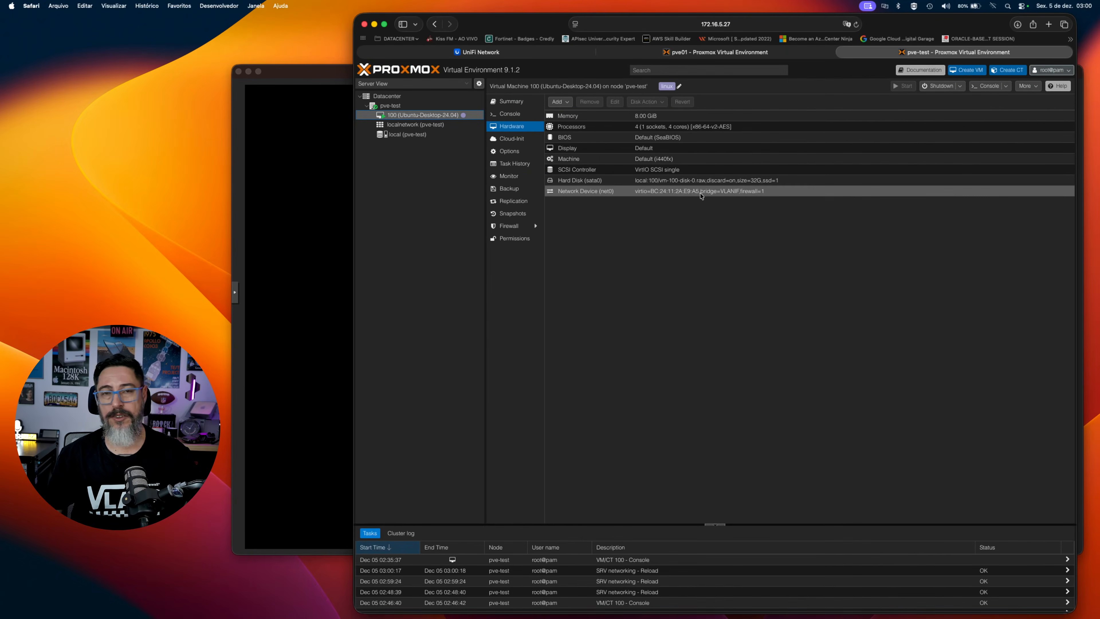
double_click(701, 193)
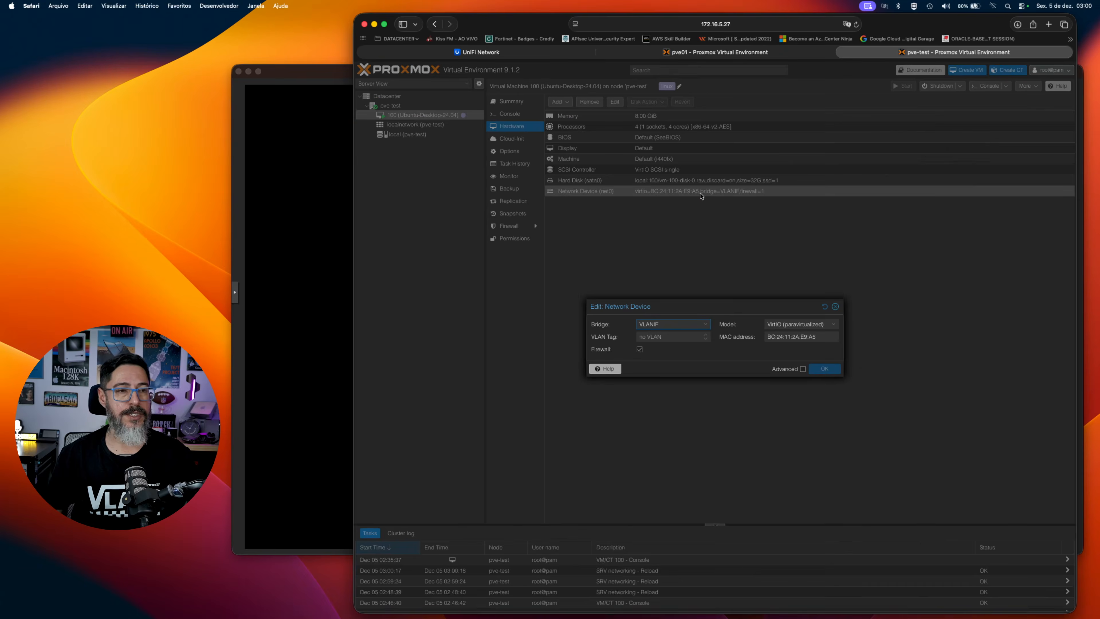
left_click(680, 324)
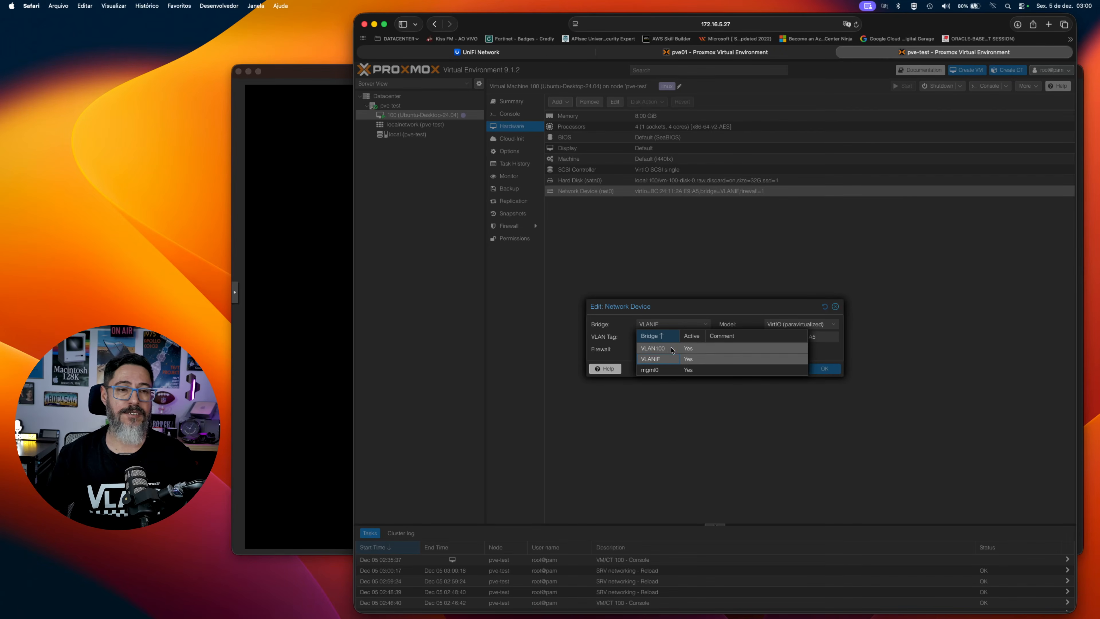
left_click(669, 349)
left_click(823, 369)
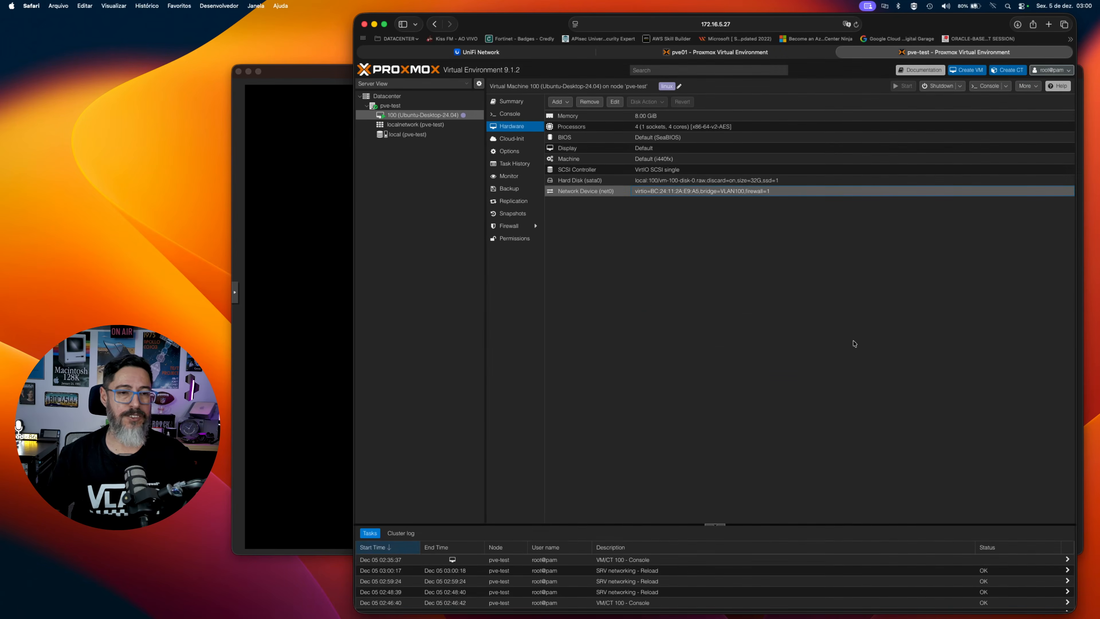
Switch to the Ubuntu VM's console and unlock its desktop with the account password.
left_click(329, 203)
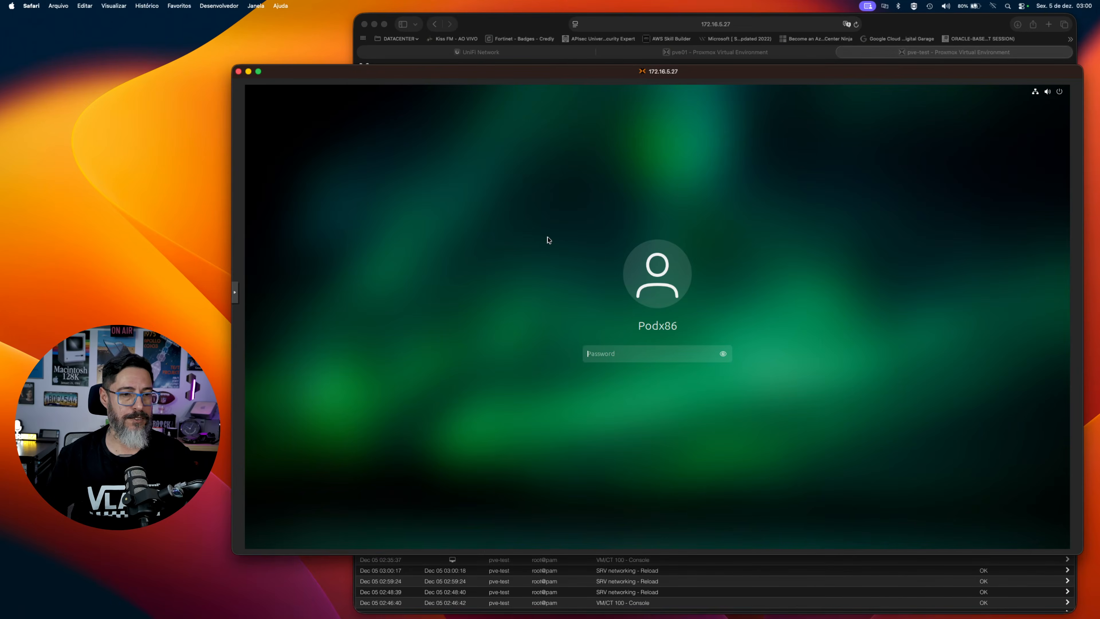
type("•")
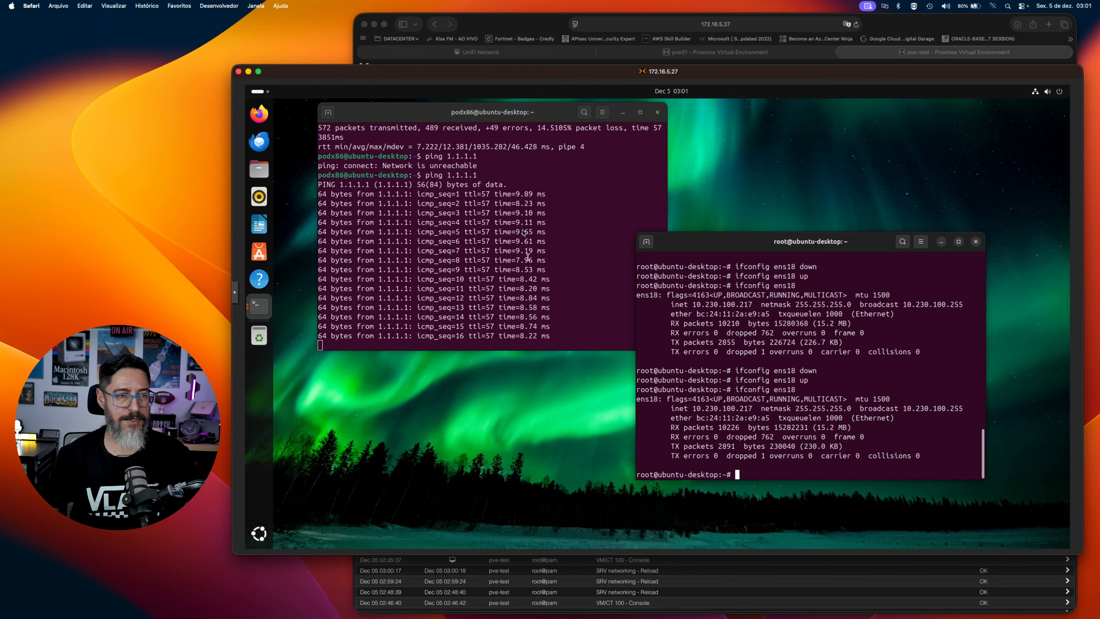
Switch to UniFi Network and examine the Guest network's VLAN ID, router and subnet in the networks list.
left_click(538, 27)
left_click(463, 52)
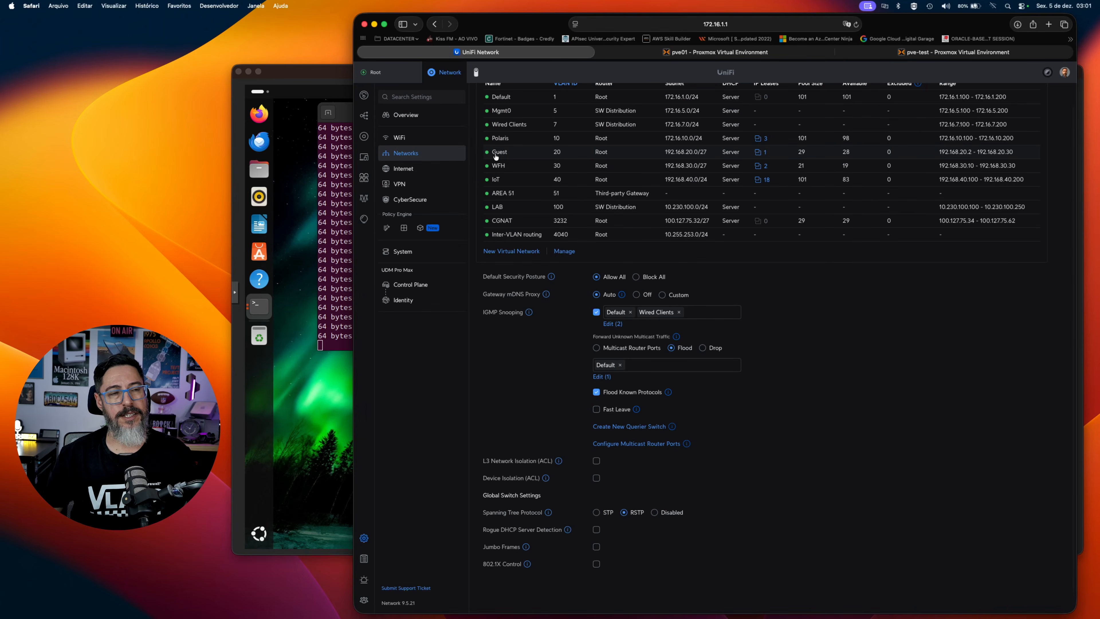
scroll(496, 157, "up", 5)
scroll(627, 211, "right", 2)
scroll(628, 210, "up", 1)
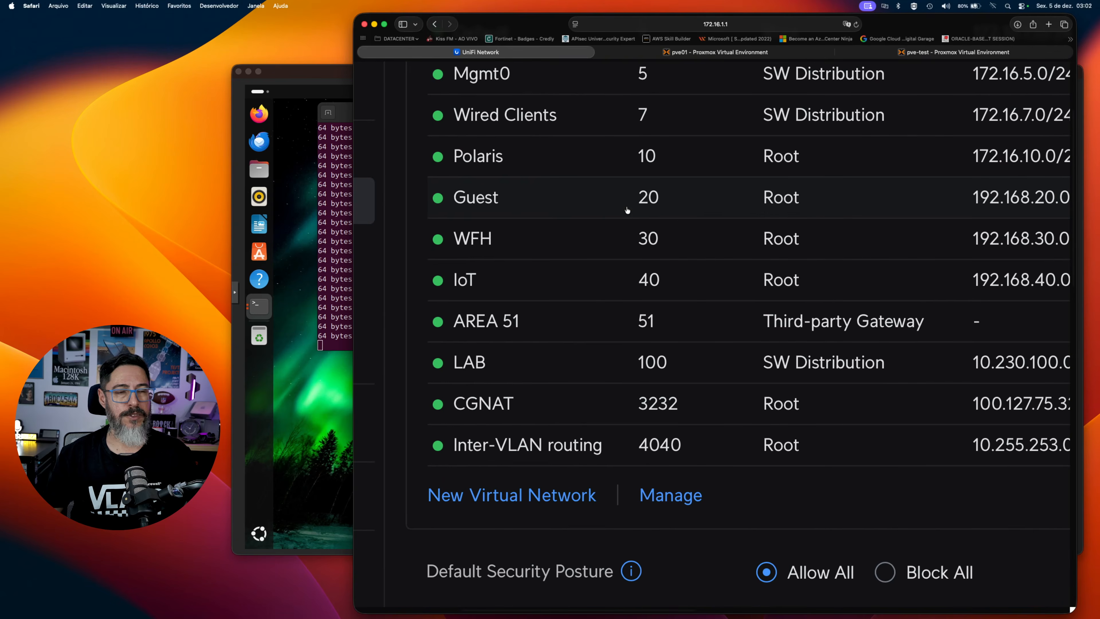
scroll(668, 202, "right", 6)
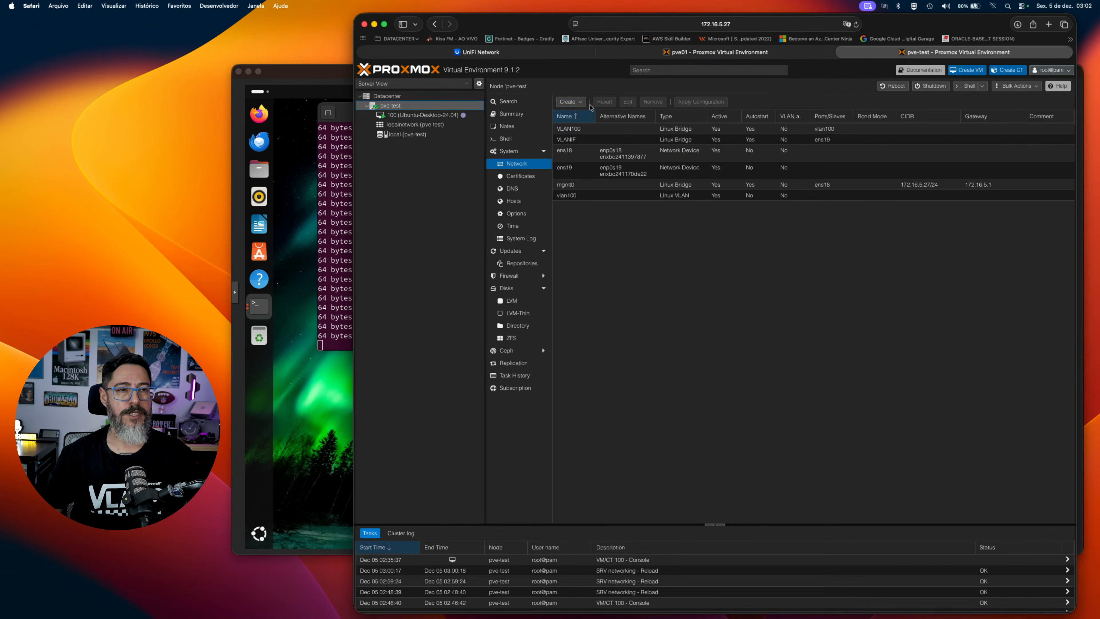
Create a Linux VLAN named vlan20 on node pve-test in Proxmox with ens18 as its raw device.
left_click(579, 104)
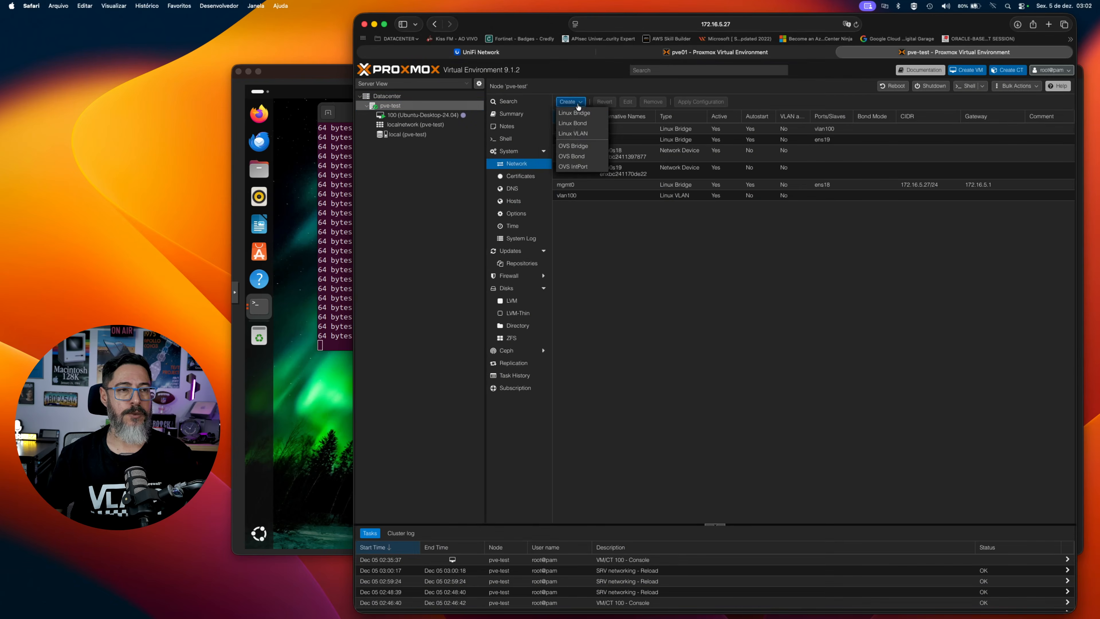
left_click(584, 135)
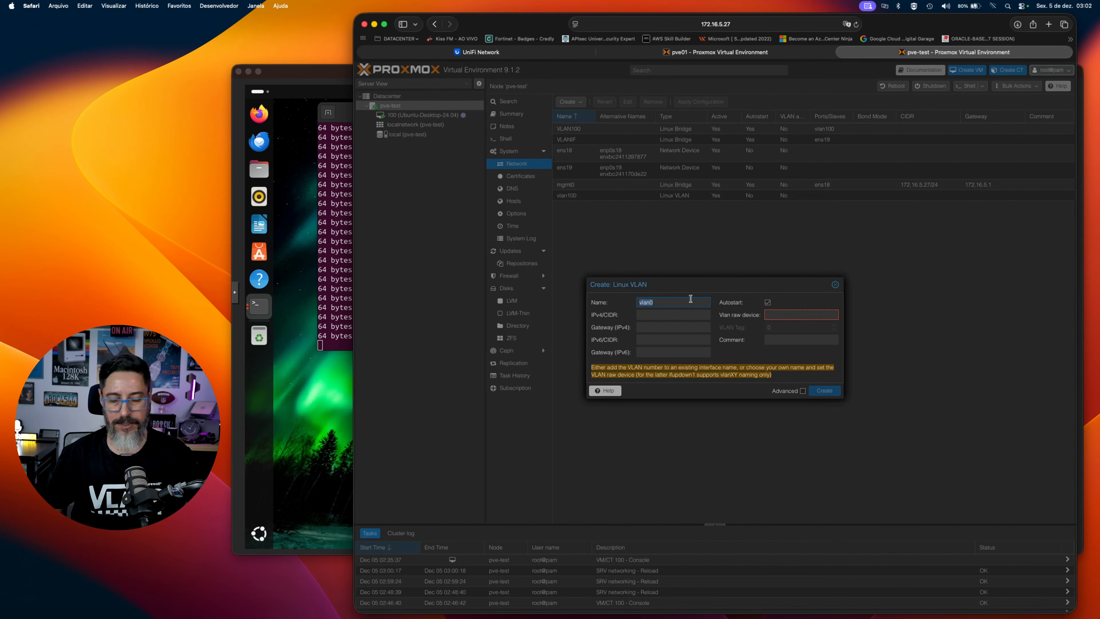
type("vlan20")
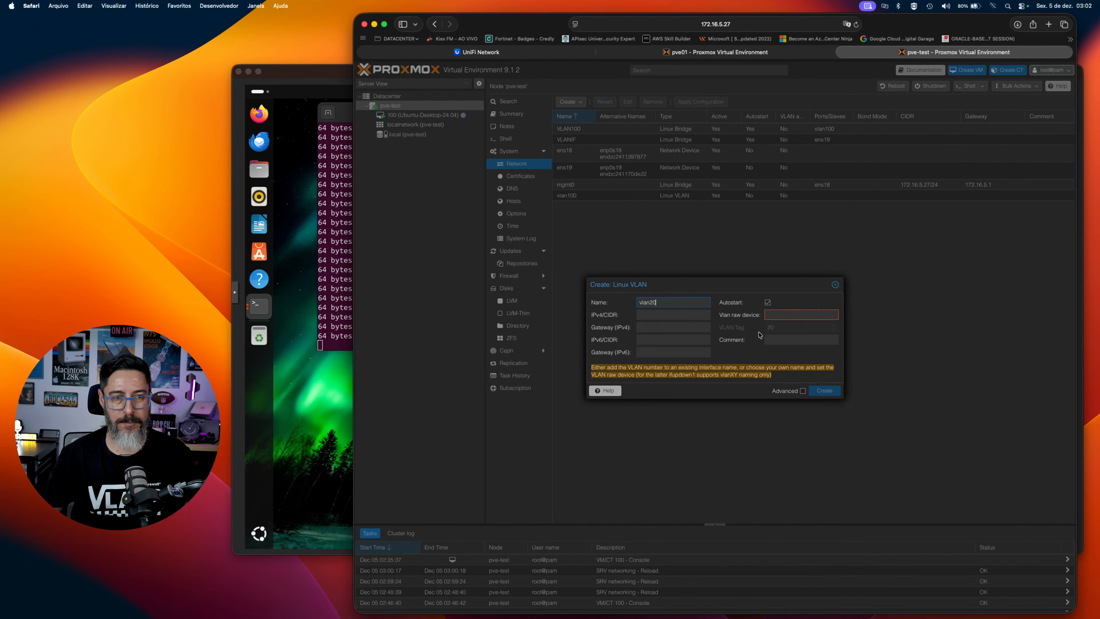
left_click(779, 319)
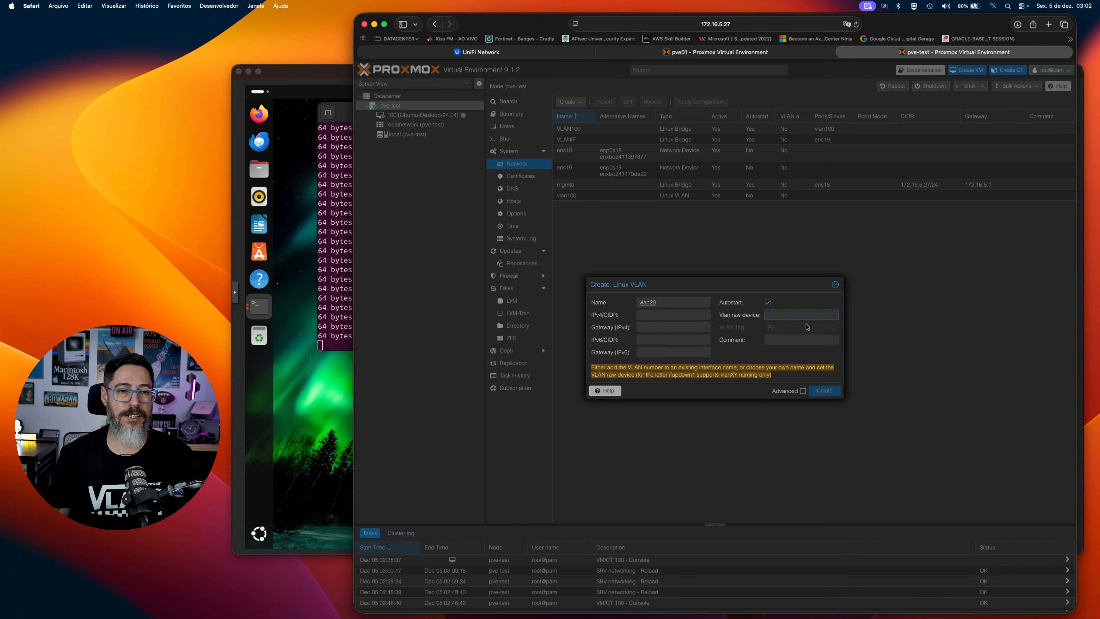
type("e")
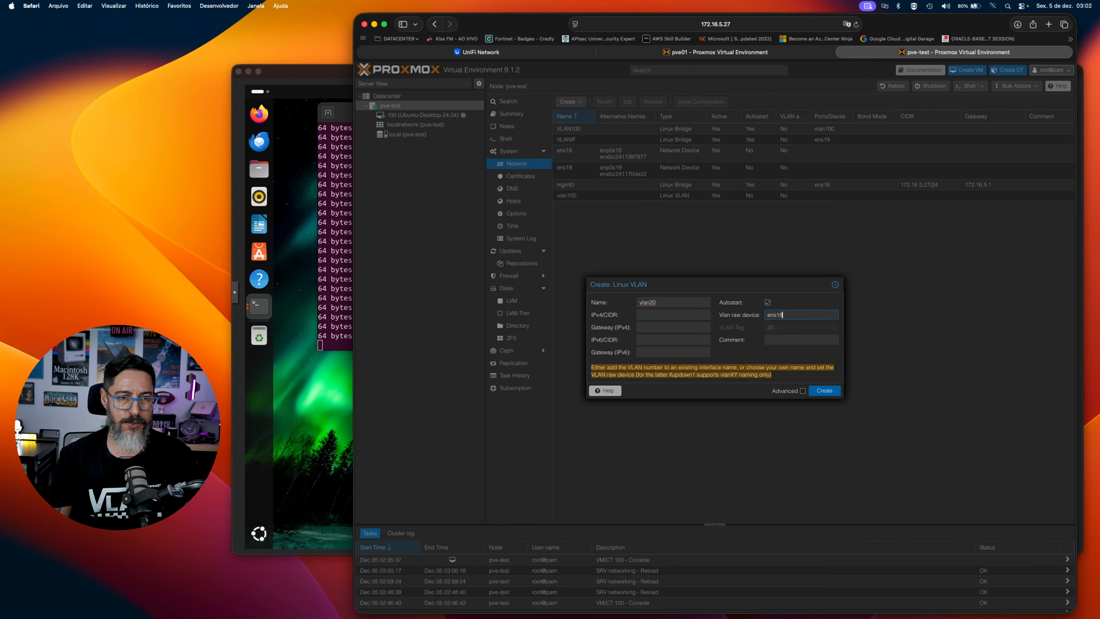
type("ns18")
key("Return")
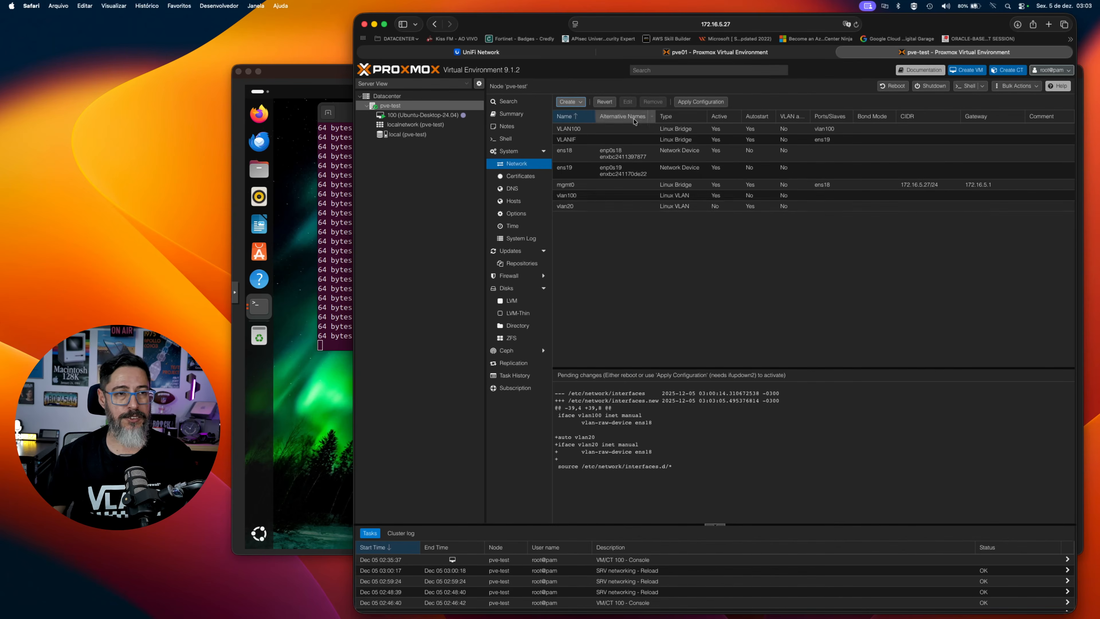
left_click(710, 102)
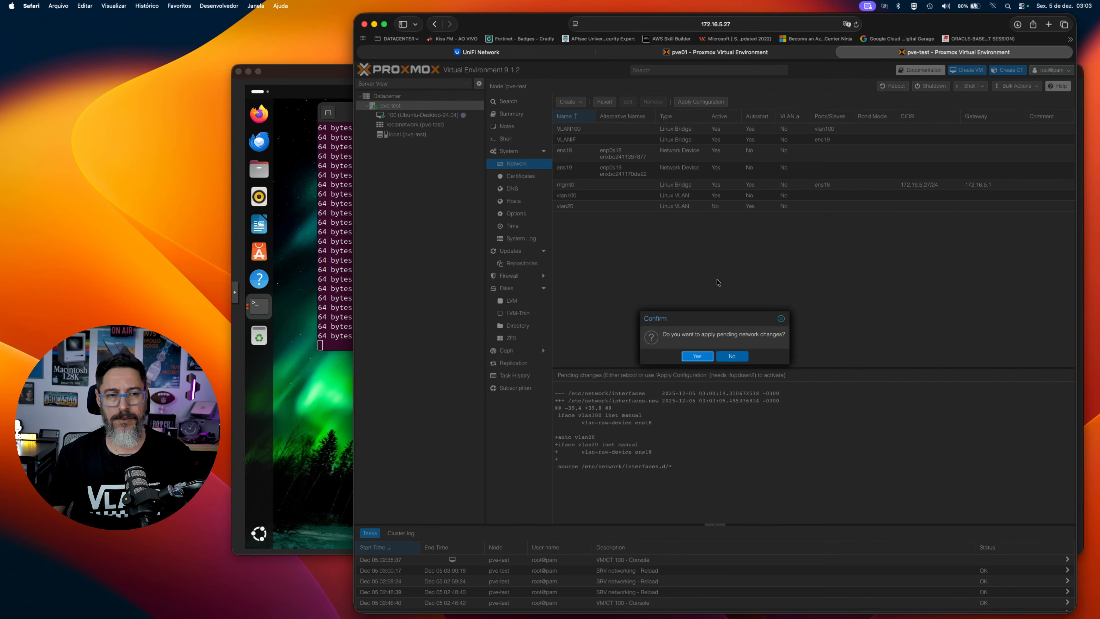
left_click(697, 358)
Create a Linux bridge named VLAN20 with vlan20 as its bridge port and apply the pending network configuration.
left_click(580, 102)
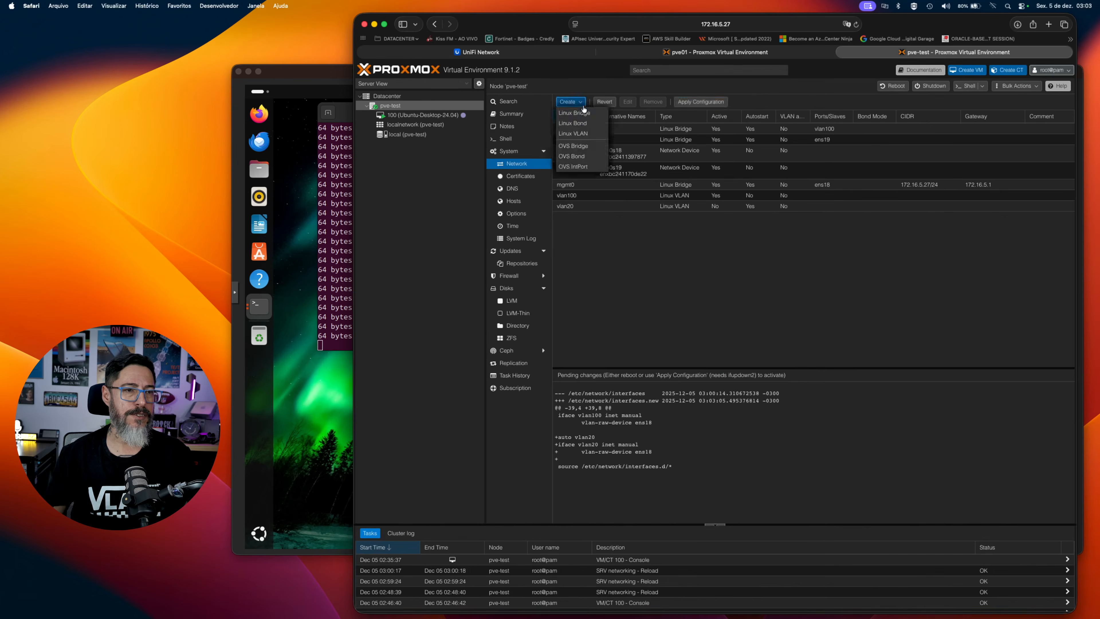
left_click(571, 112)
type("VLAN20")
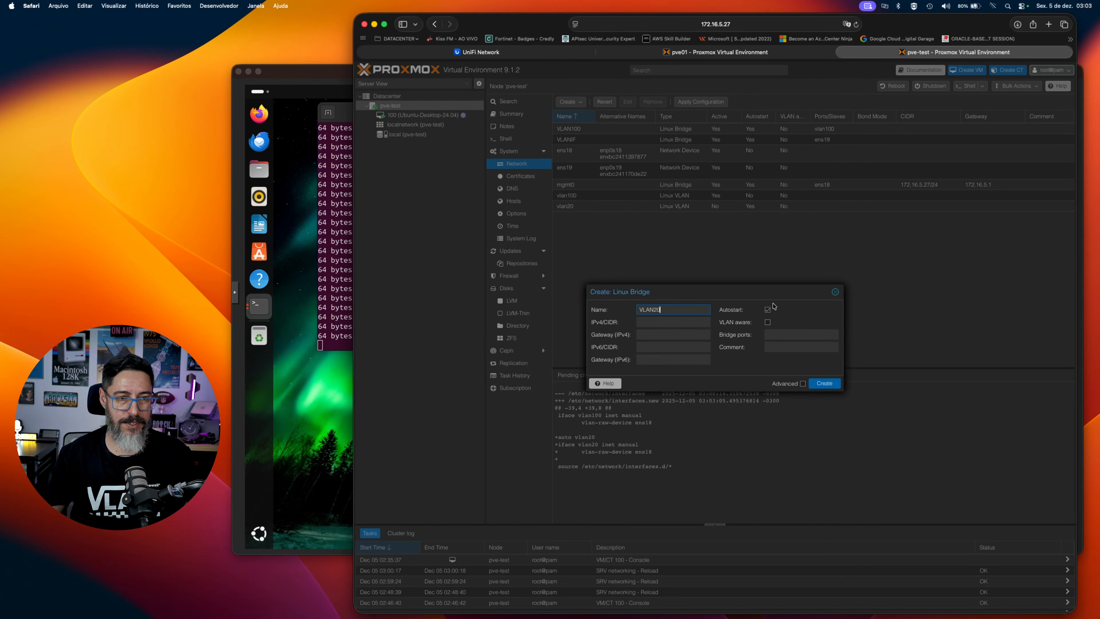
left_click(779, 335)
type("vlan20")
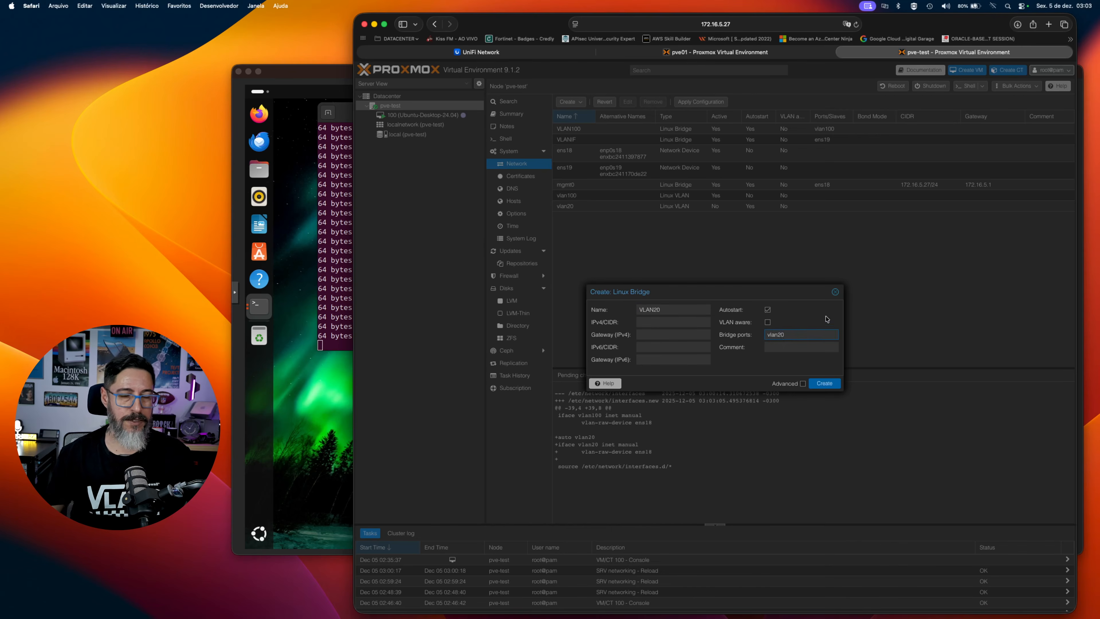
left_click(824, 383)
left_click(681, 102)
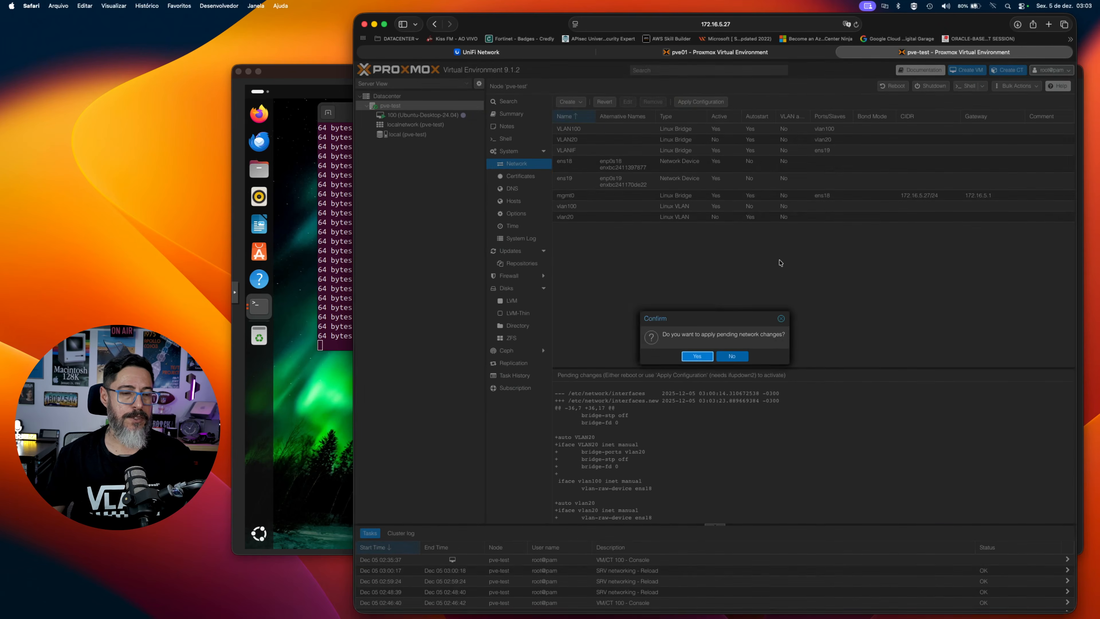
left_click(695, 359)
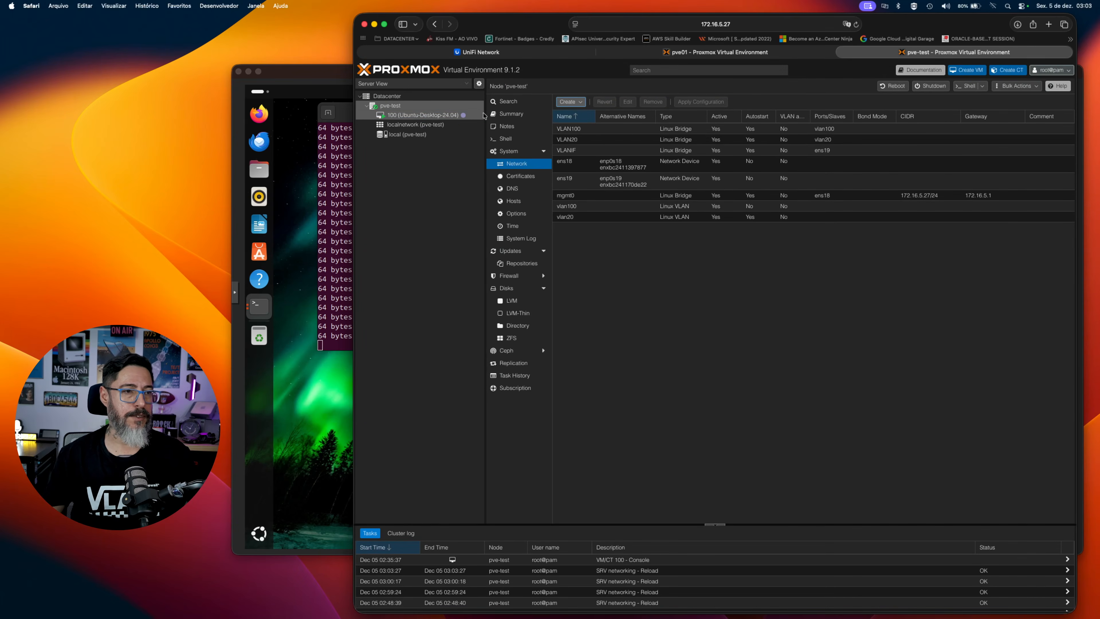
Set the bridge of VM 100's network device net0 to VLAN20.
left_click(432, 115)
double_click(628, 192)
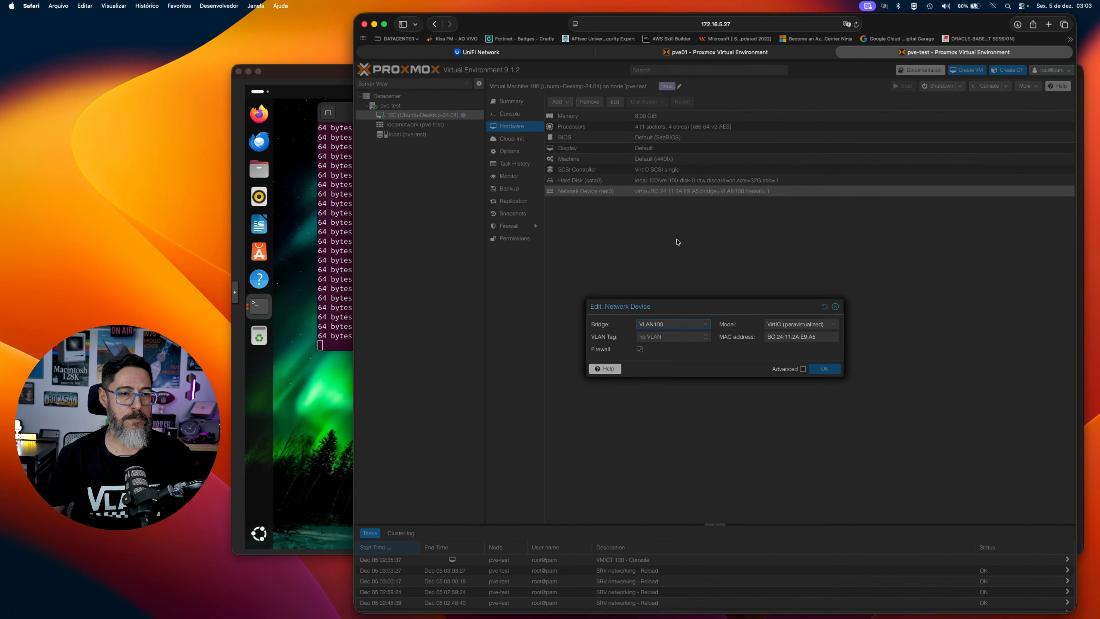
left_click(679, 328)
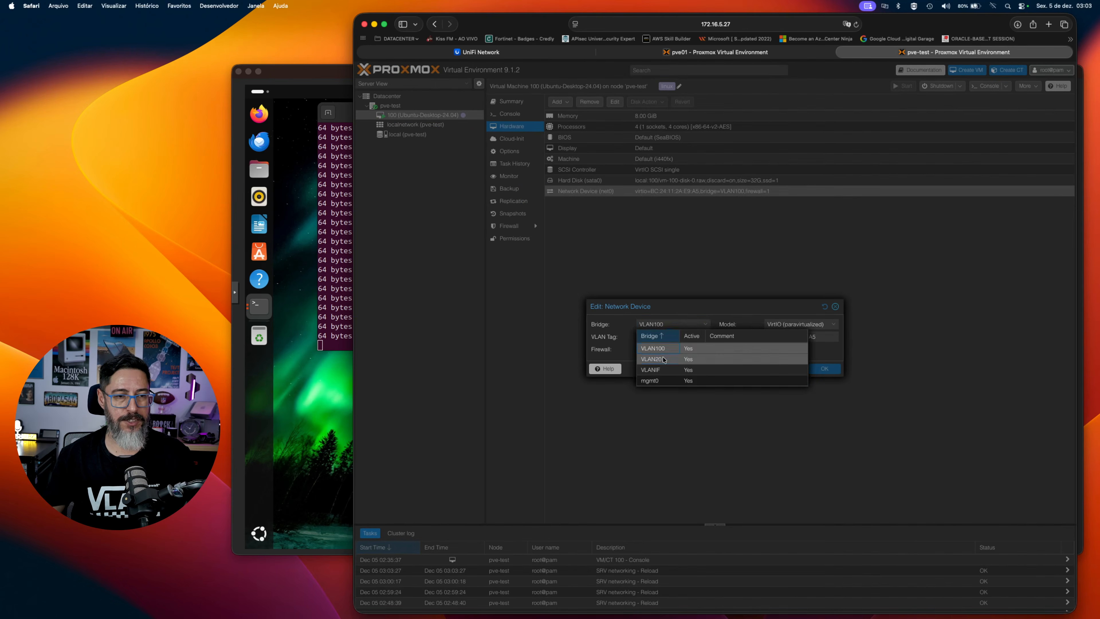
left_click(652, 359)
left_click(824, 368)
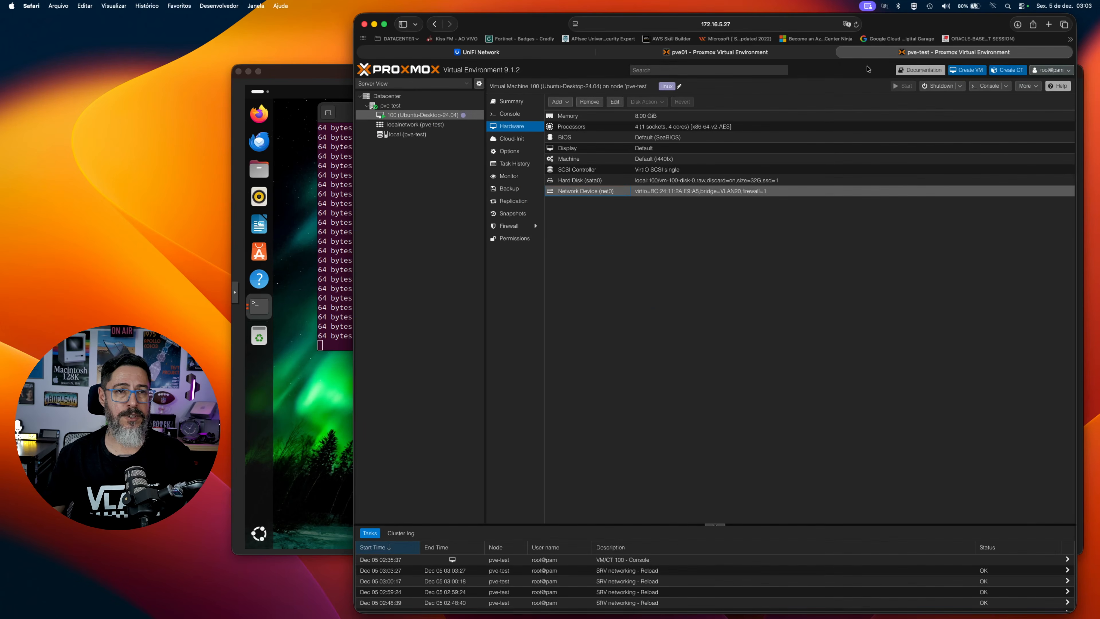
Switch to the Ubuntu VM console and restart interface ens18 with ifconfig ens18 down and ifconfig ens18 up.
left_click(306, 76)
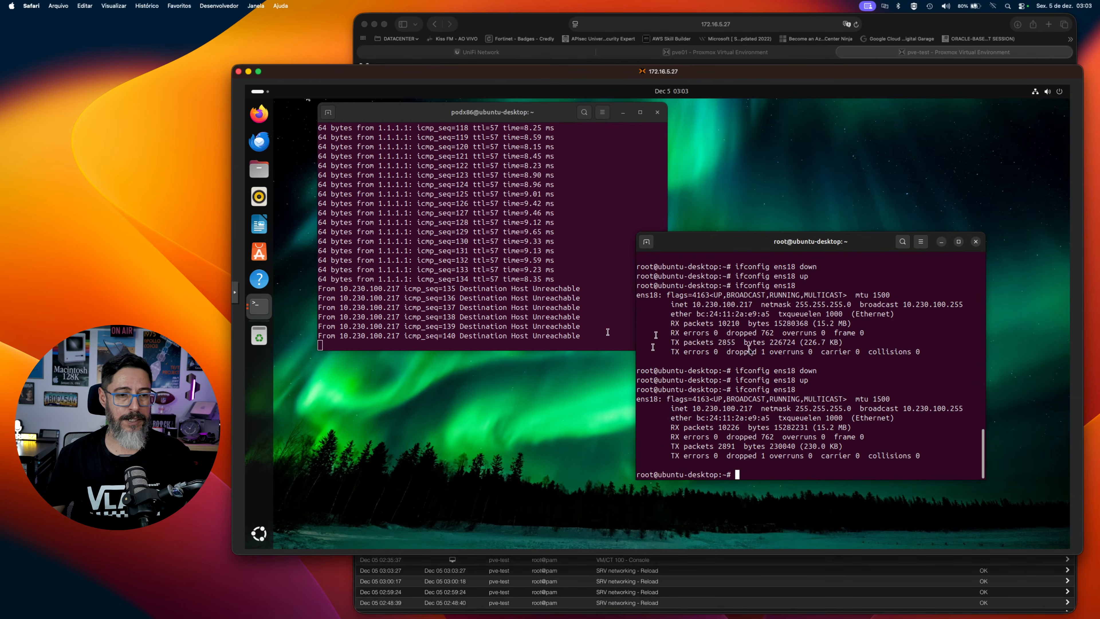
key("Up")
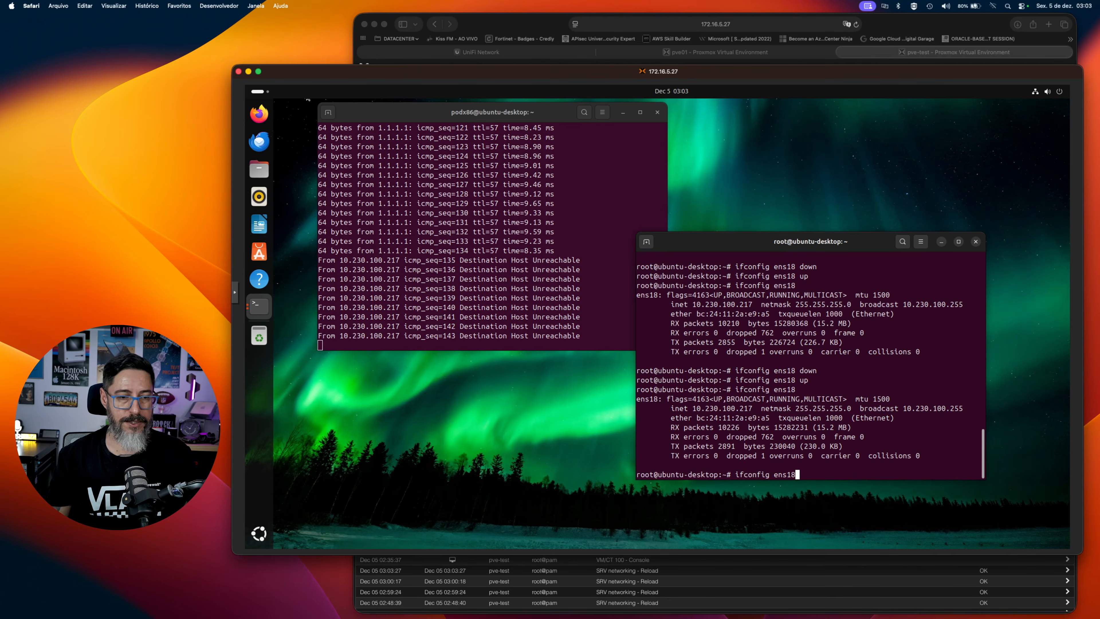
type("down")
key("Return")
key("Up")
key("Up")
key("Up")
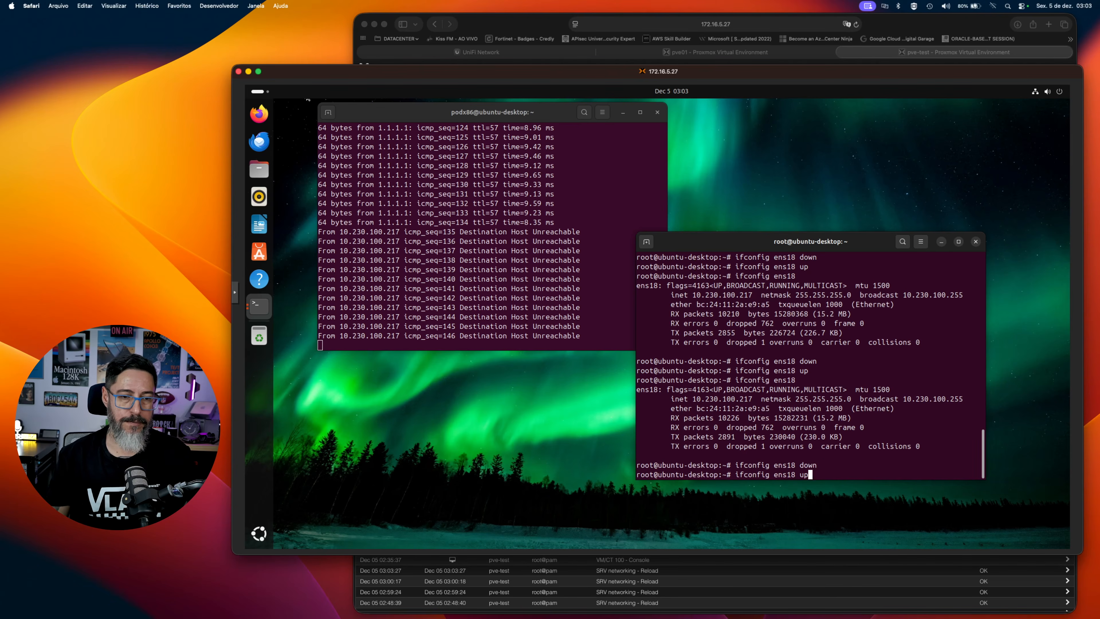
key("Return")
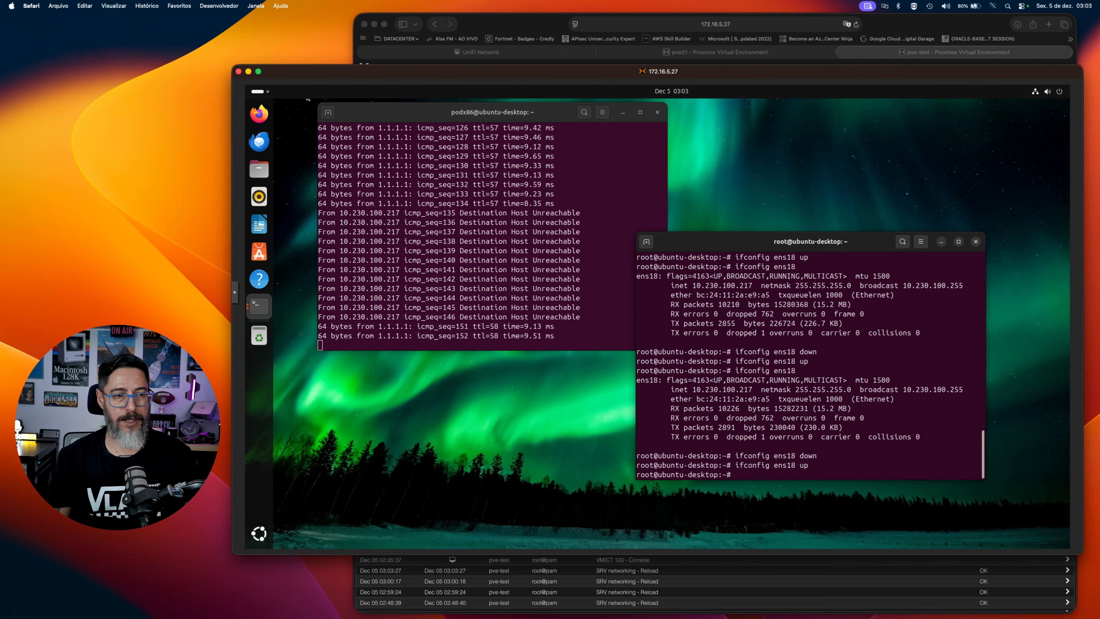
Run ifconfig ens18 in the root terminal and check the interface's IPv4 address.
type("ifconfig ens18")
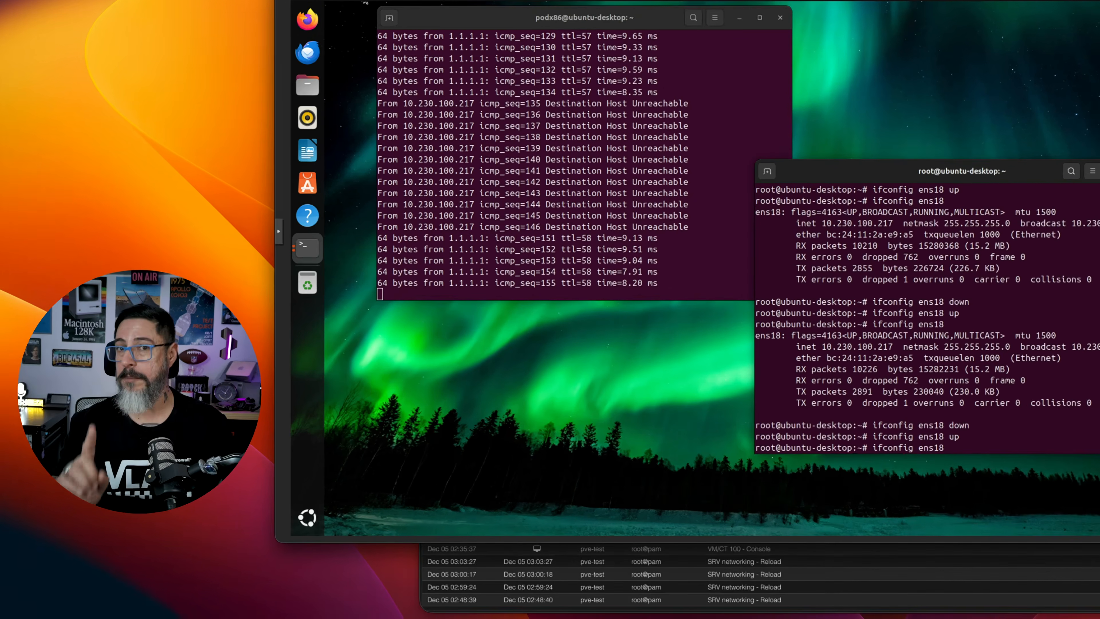
key("Return")
left_click_drag(754, 390, 818, 390)
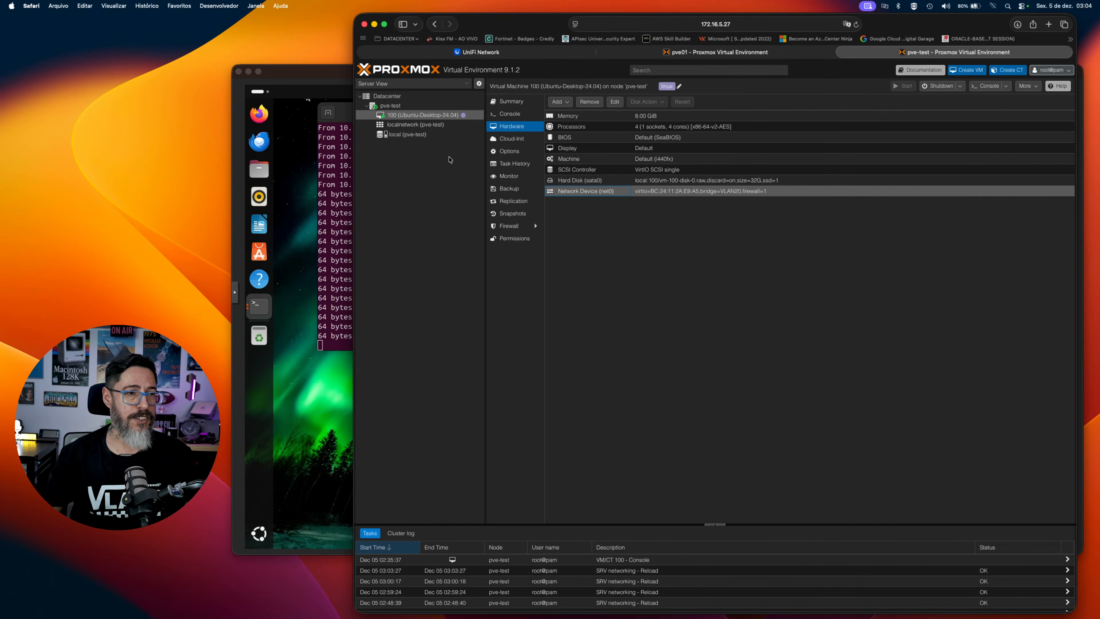
Review the network list of node pve-test in Proxmox and the bridges available for VM 100's network device net0.
left_click(390, 105)
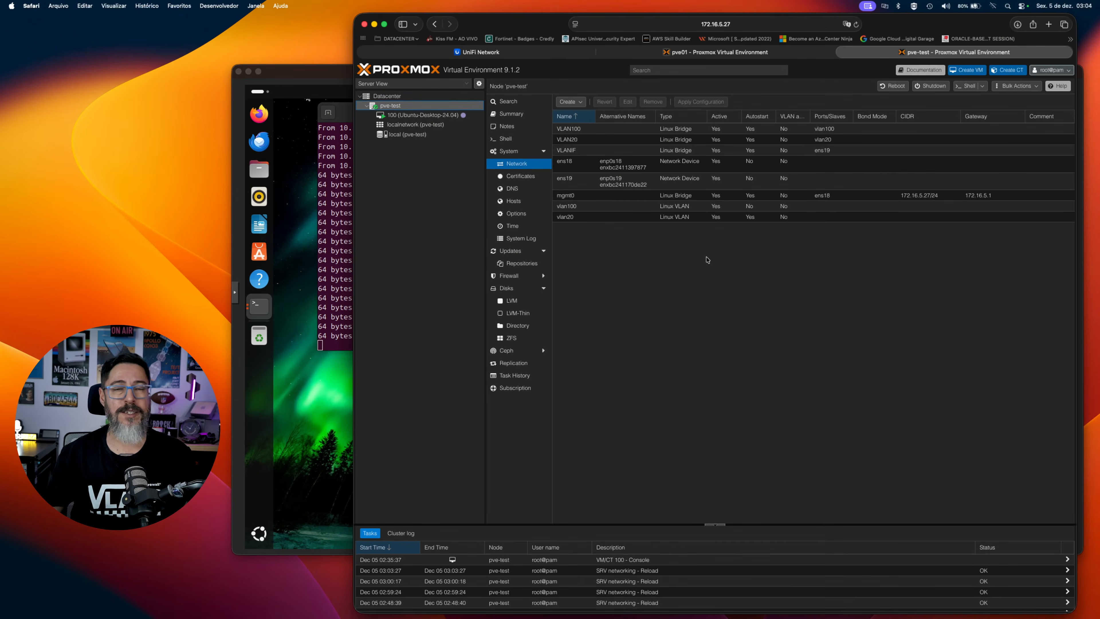
left_click(454, 117)
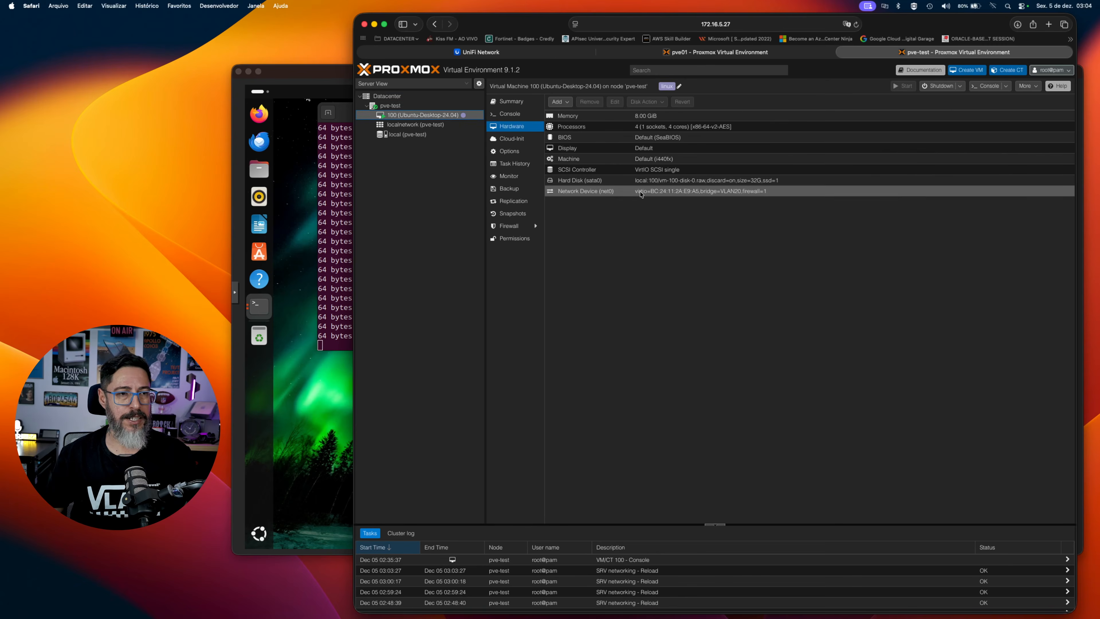
double_click(613, 194)
left_click(689, 324)
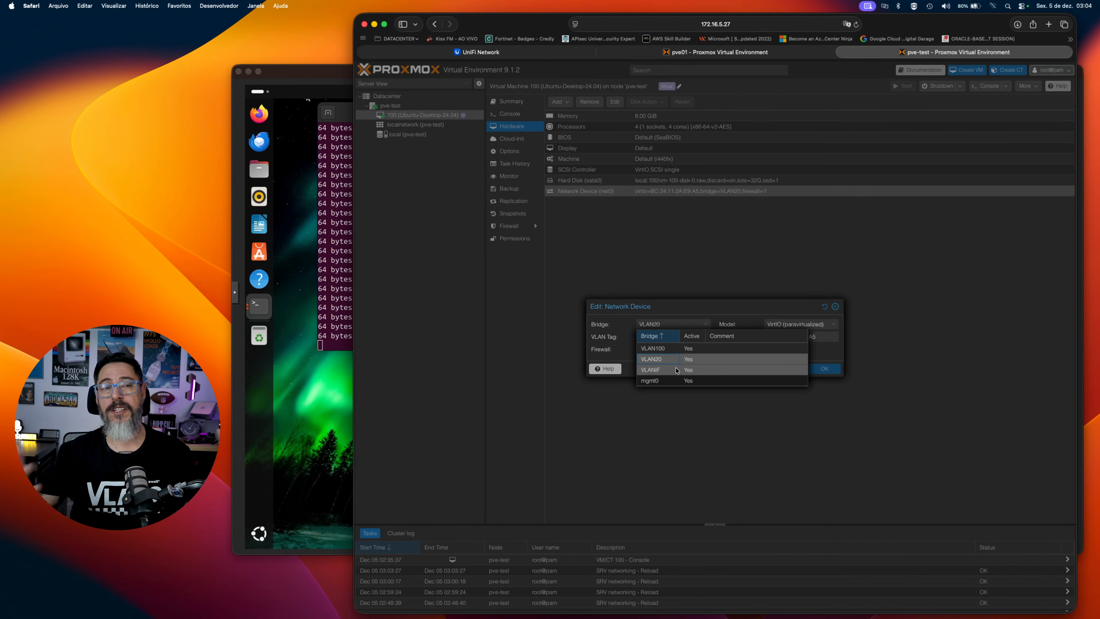
Switch to the pve01 cluster and preview the bridges available for VM 127's network device net1, discarding any selection.
left_click(736, 52)
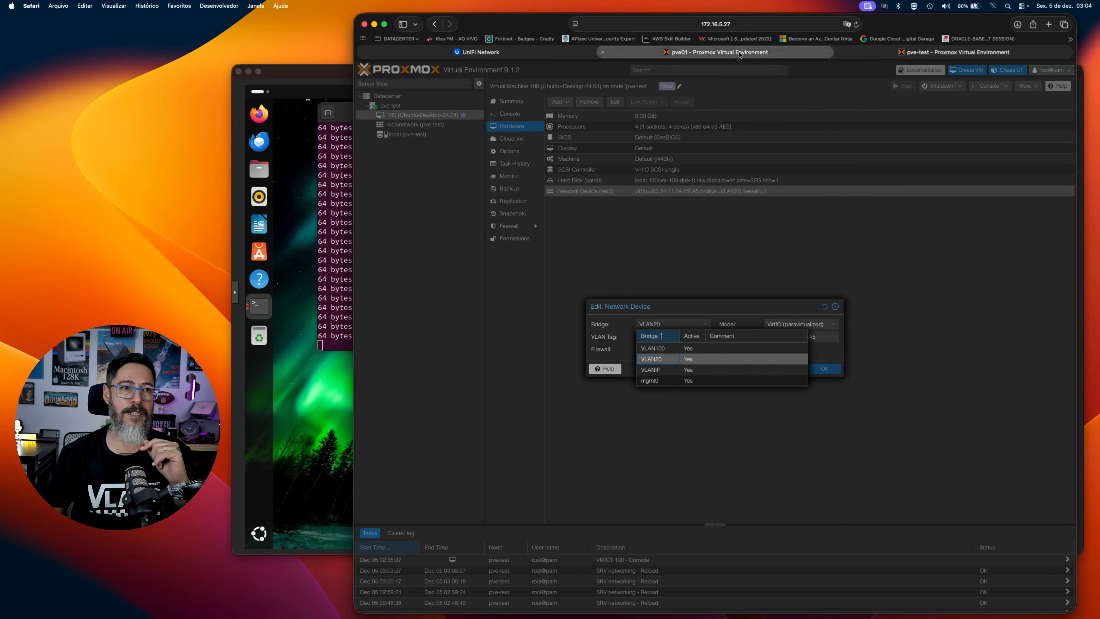
left_click(422, 410)
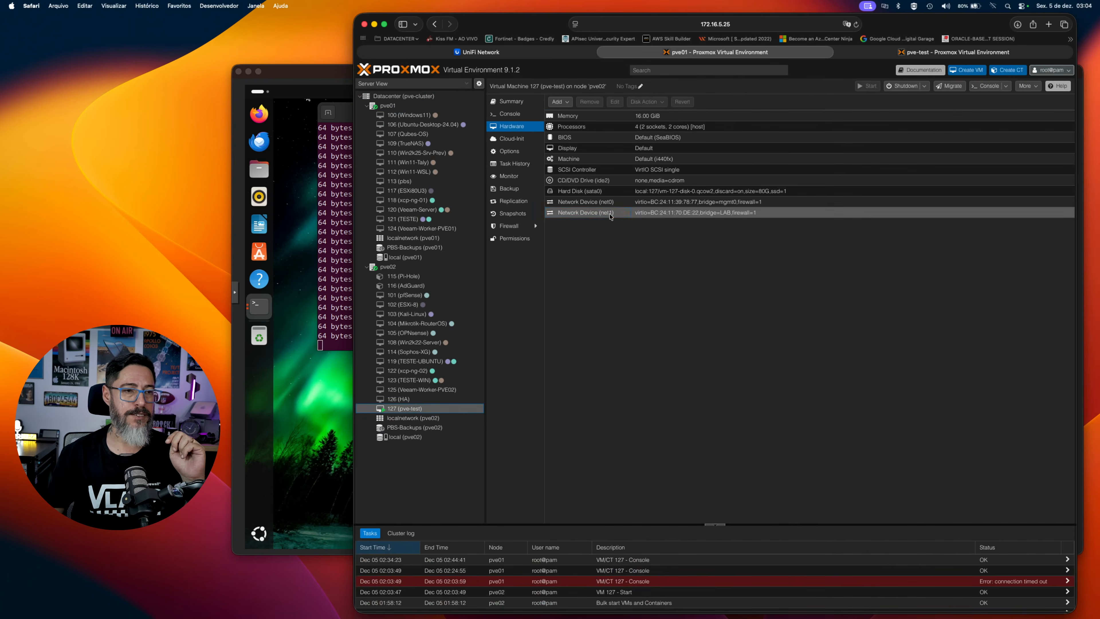
double_click(585, 213)
left_click(693, 300)
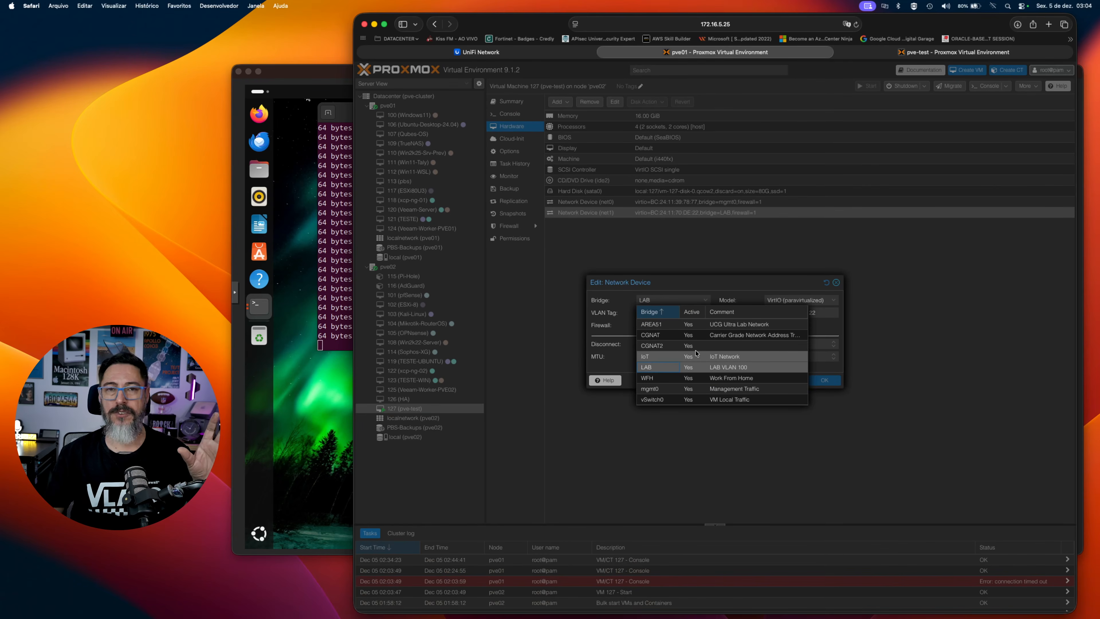
left_click(671, 399)
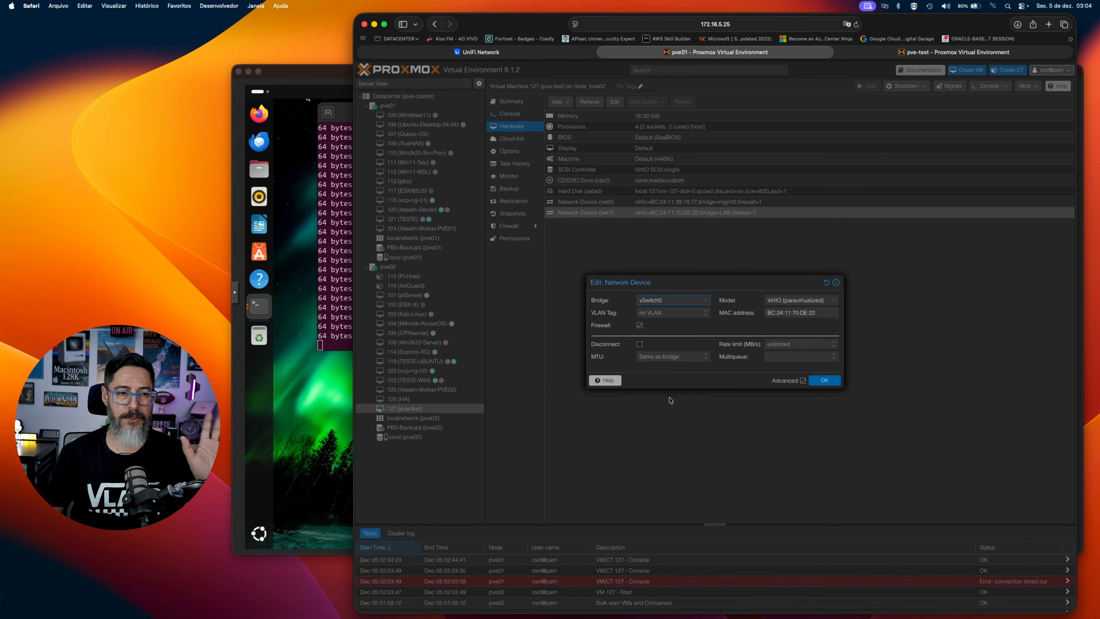
left_click(678, 303)
left_click(756, 373)
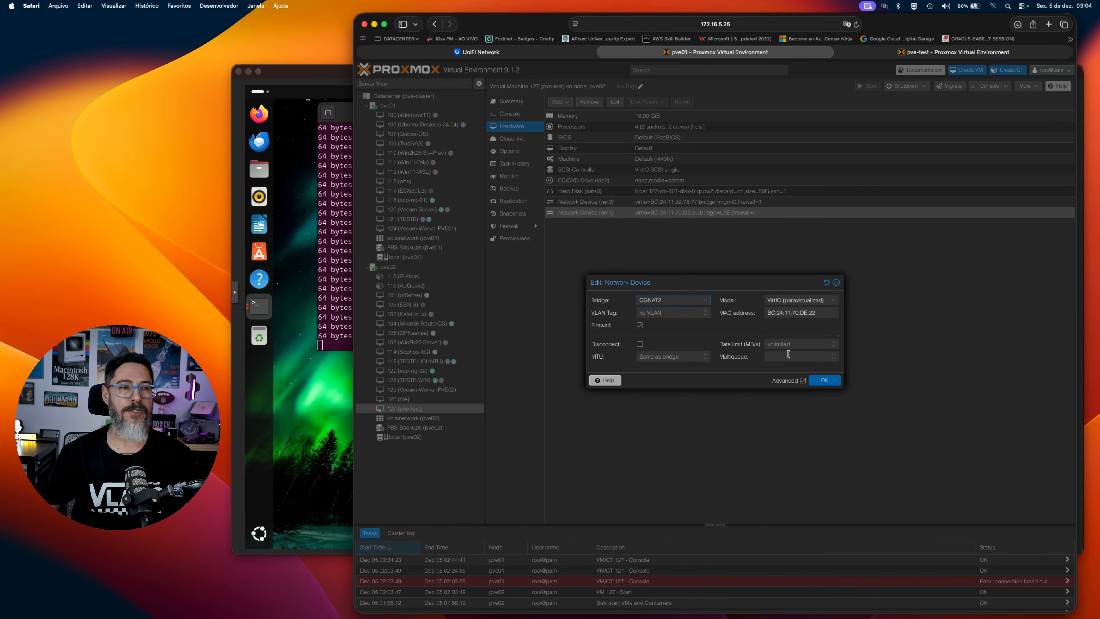
key("Escape")
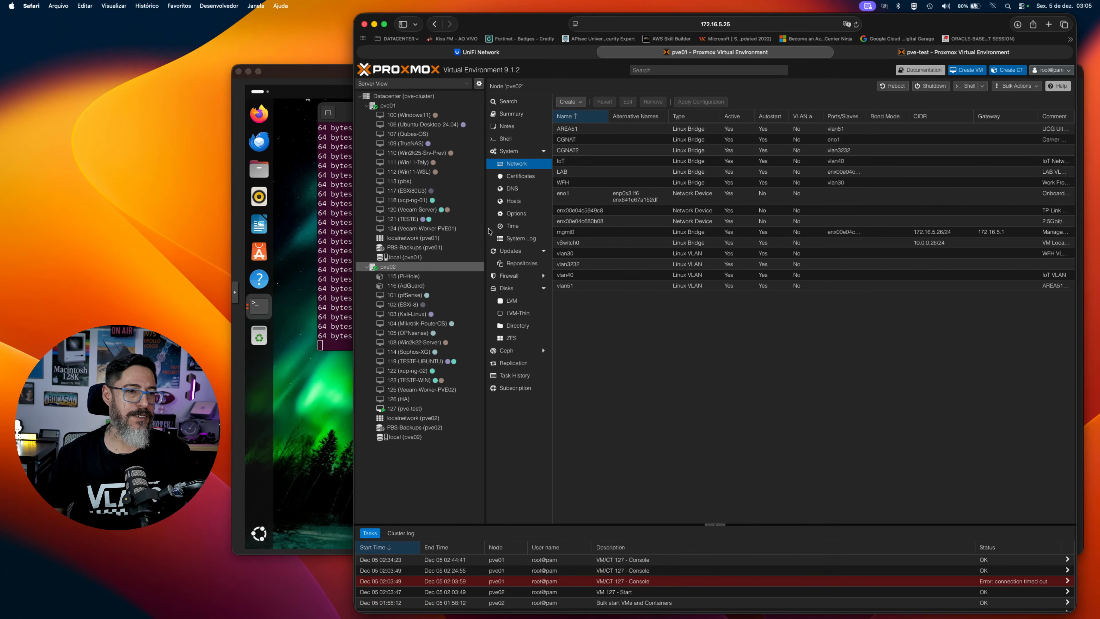
Open the shell of node pve02 and examine the bridge and VLAN definitions in /etc/network/interfaces.
left_click(517, 139)
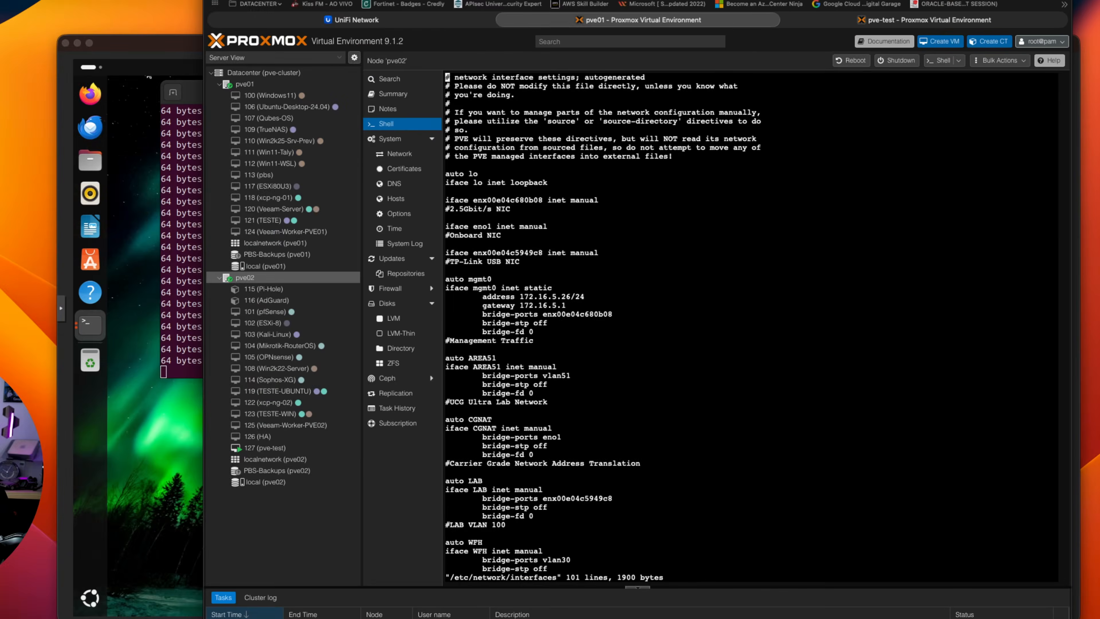
key("Down")
key("Down")
key("Down")
key("Down")
key("Down")
key("Down")
key("Down")
key("Down")
key("Down")
key("Down")
key("Down")
key("Down")
key("Down")
key("Down")
key("Down")
key("Down")
key("Down")
key("Down")
key("Down")
key("Down")
key("Down")
key("Down")
key("Down")
key("Down")
key("Down")
key("Down")
key("Down")
key("Down")
key("Down")
key("Down")
key("Down")
key("Down")
key("Down")
key("Down")
key("Down")
key("Down")
key("Down")
key("Down")
key("Down")
key("Down")
key("Down")
key("Down")
key("Down")
key("Down")
key("Down")
key("Down")
key("Down")
key("Down")
key("Down")
key("Down")
key("Down")
key("Down")
key("Down")
key("Down")
key("Down")
key("Down")
key("Down")
key("Down")
key("Down")
key("Down")
key("Down")
key("Down")
key("Down")
key("Down")
key("Down")
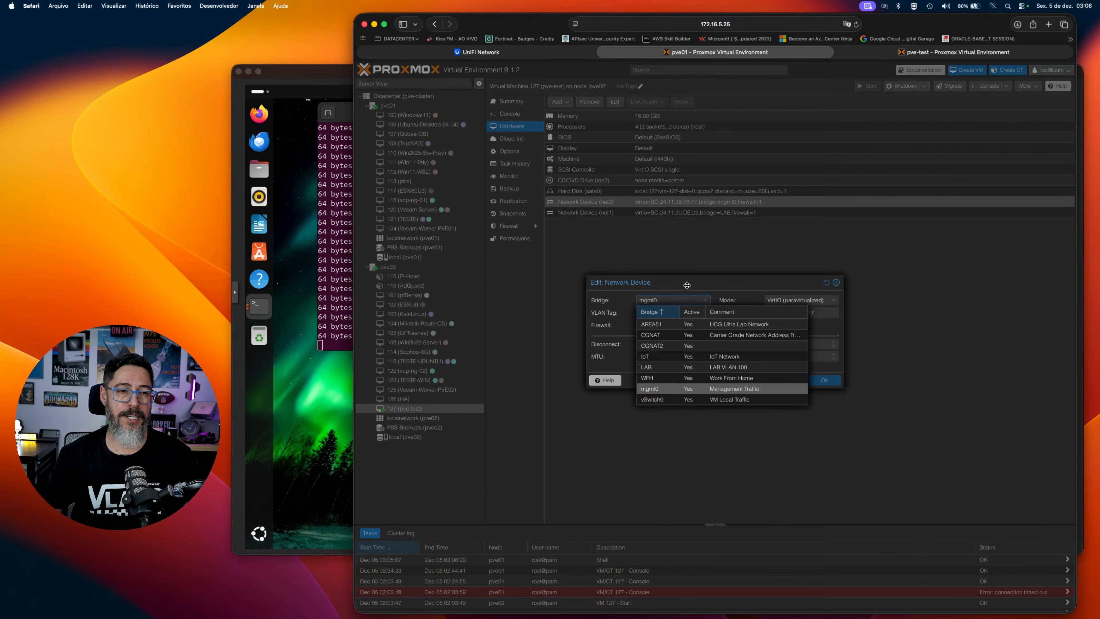
Return to pve-test, discard VM 100's open network device edit and display the node's network list.
key("ctrl+Tab")
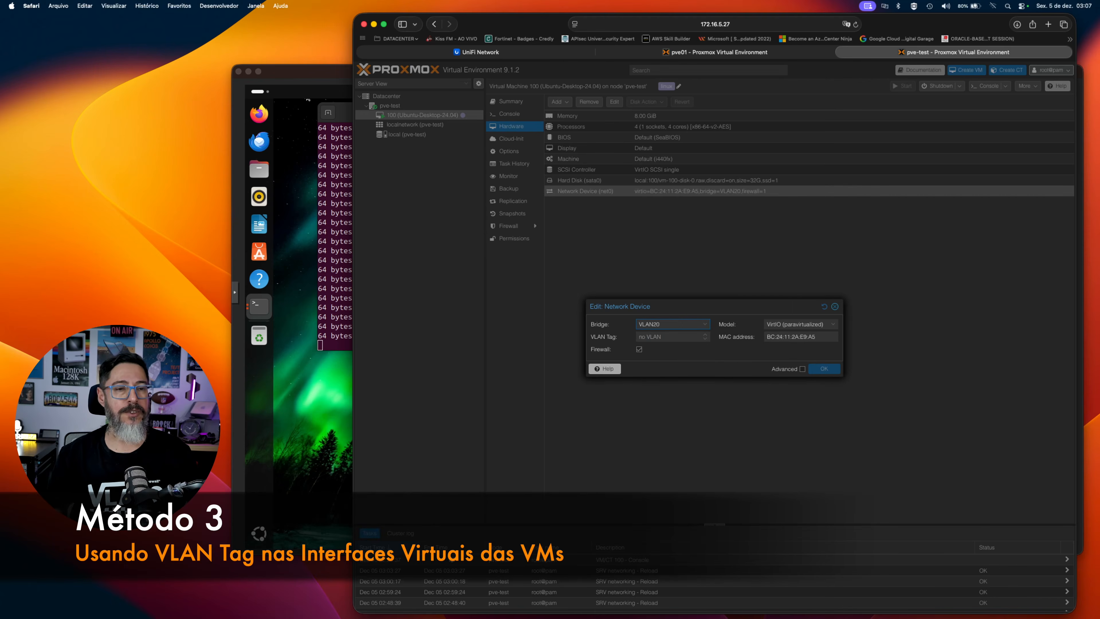
left_click(835, 307)
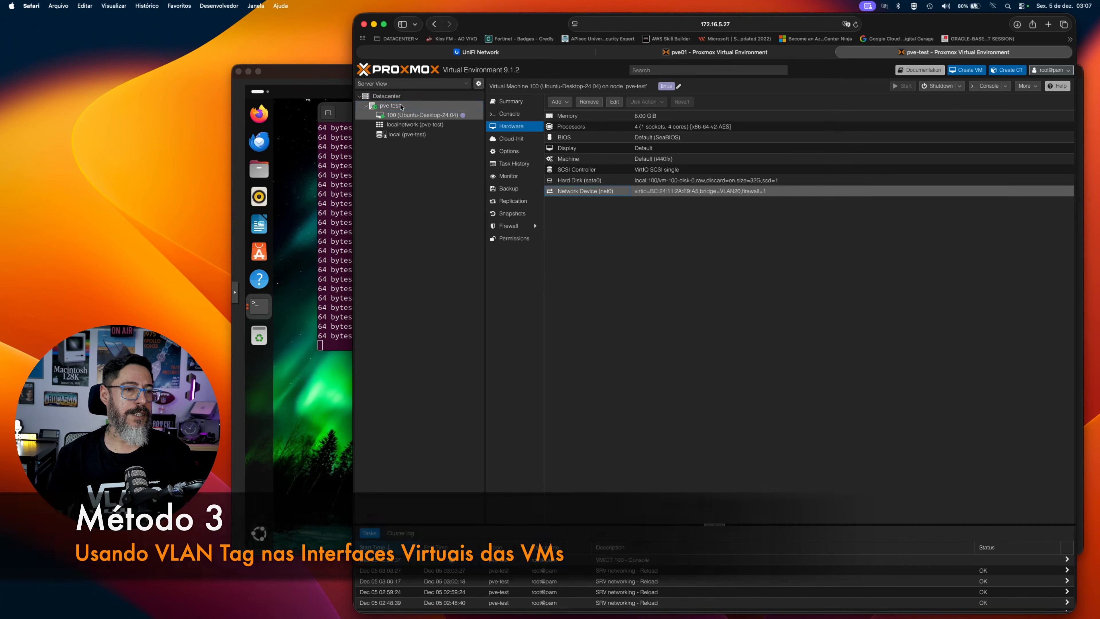
left_click(390, 105)
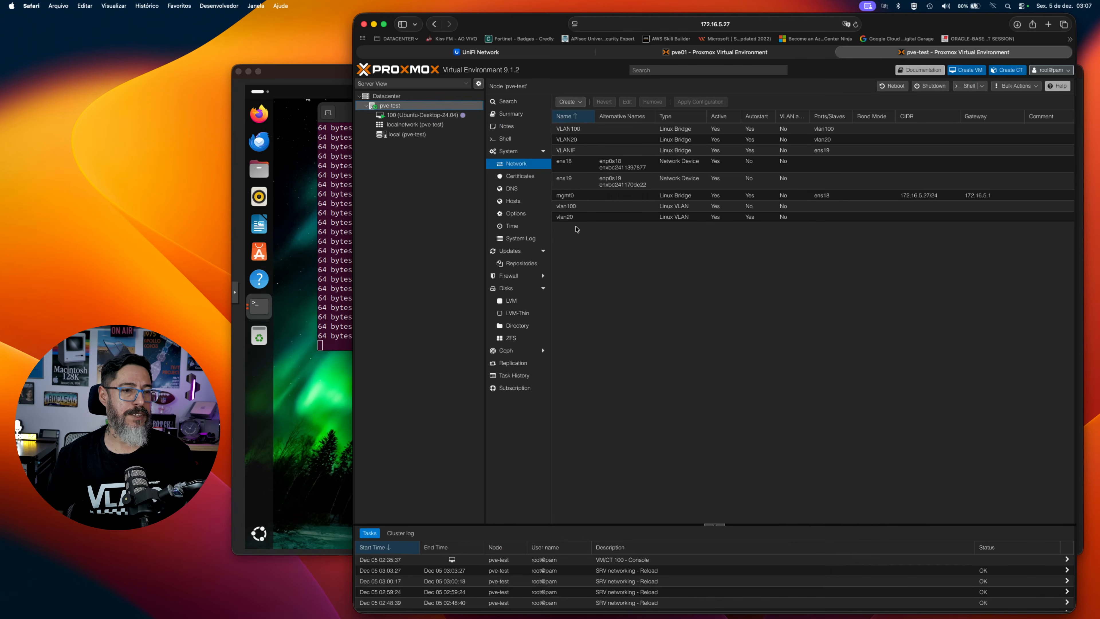
Switch to the Ubuntu VM console and run ifconfig ens18 again to check its current address.
left_click(351, 221)
left_click(558, 304)
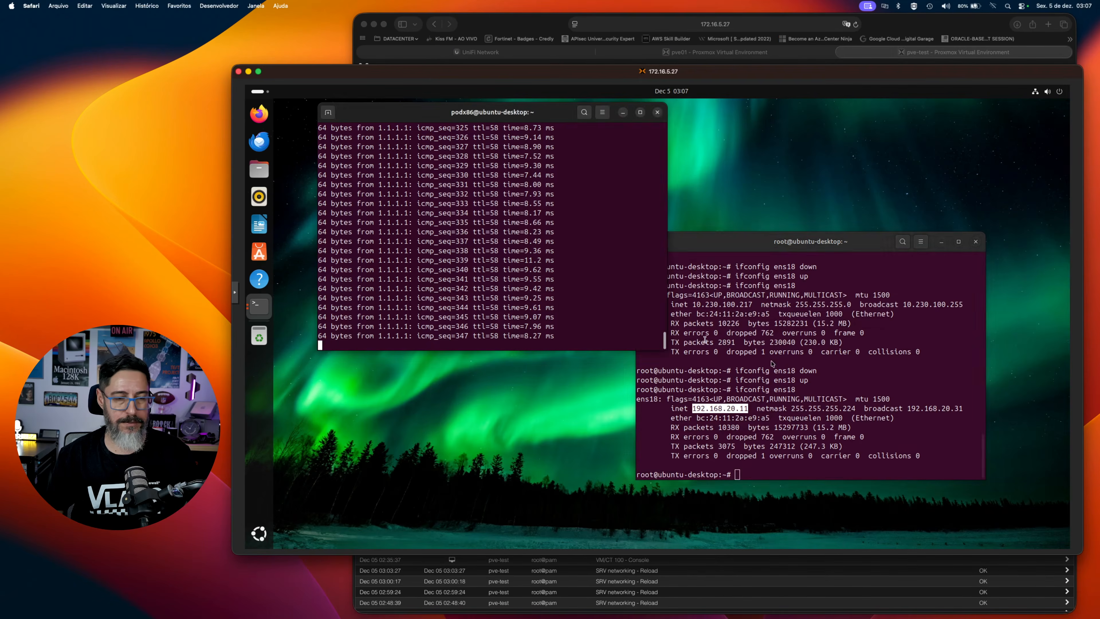
left_click(768, 372)
key("Up")
key("Return")
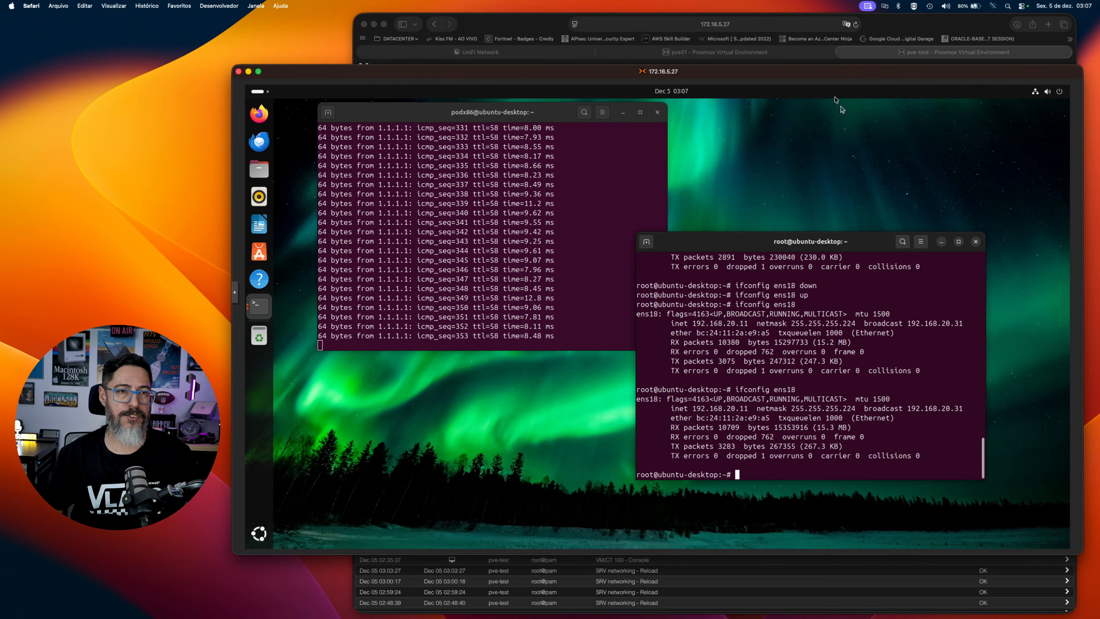
Make the mgmt0 Linux bridge on node pve-test VLAN aware and apply the pending network configuration.
left_click(809, 53)
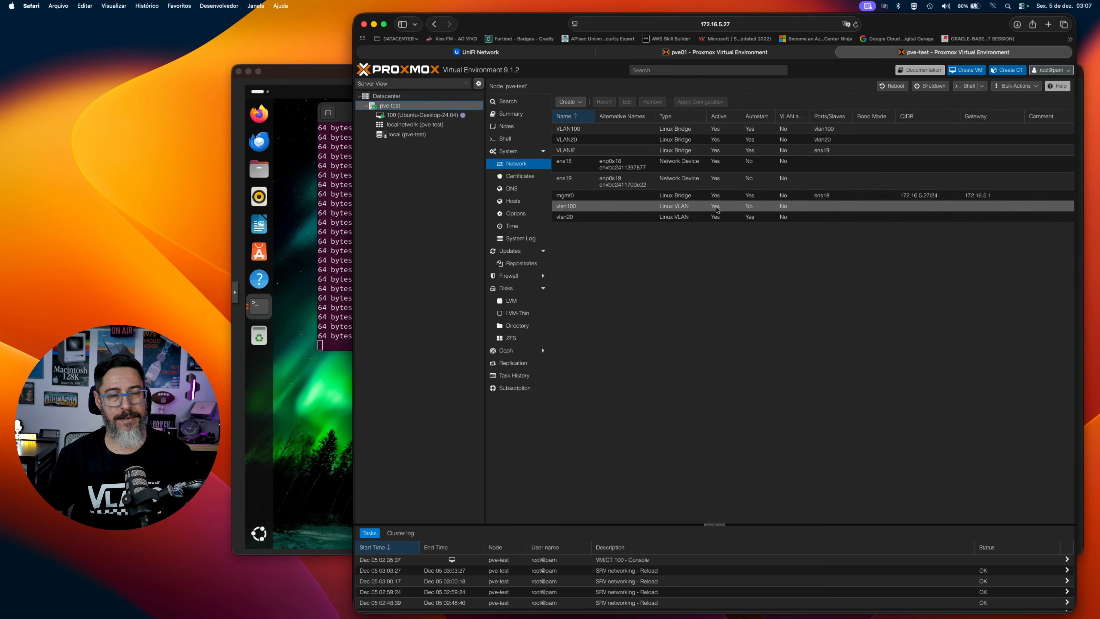
double_click(595, 196)
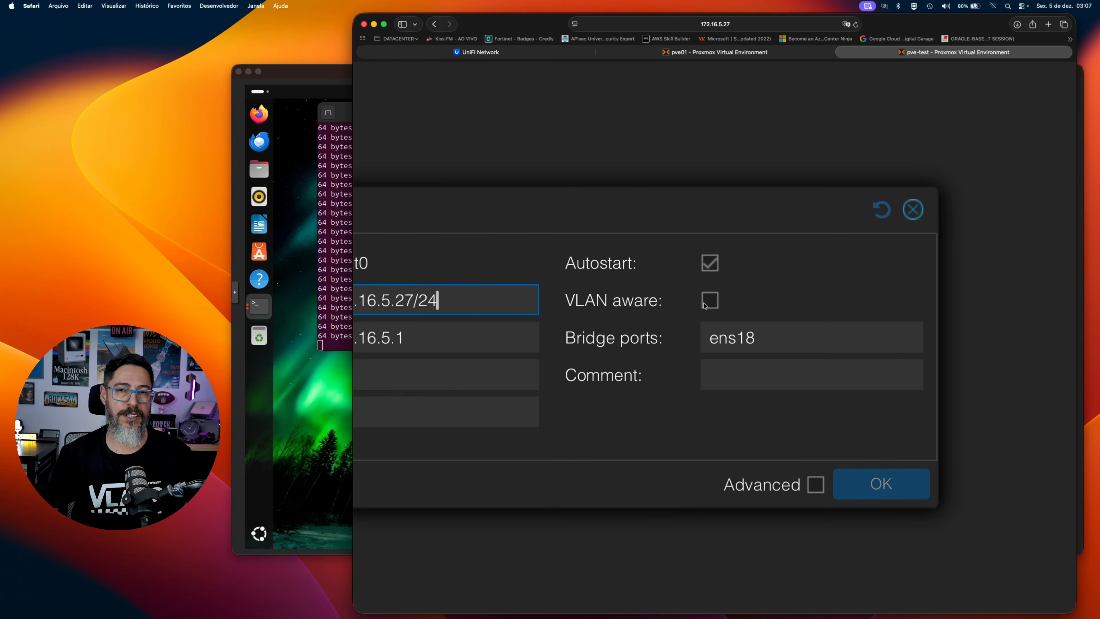
left_click(913, 210)
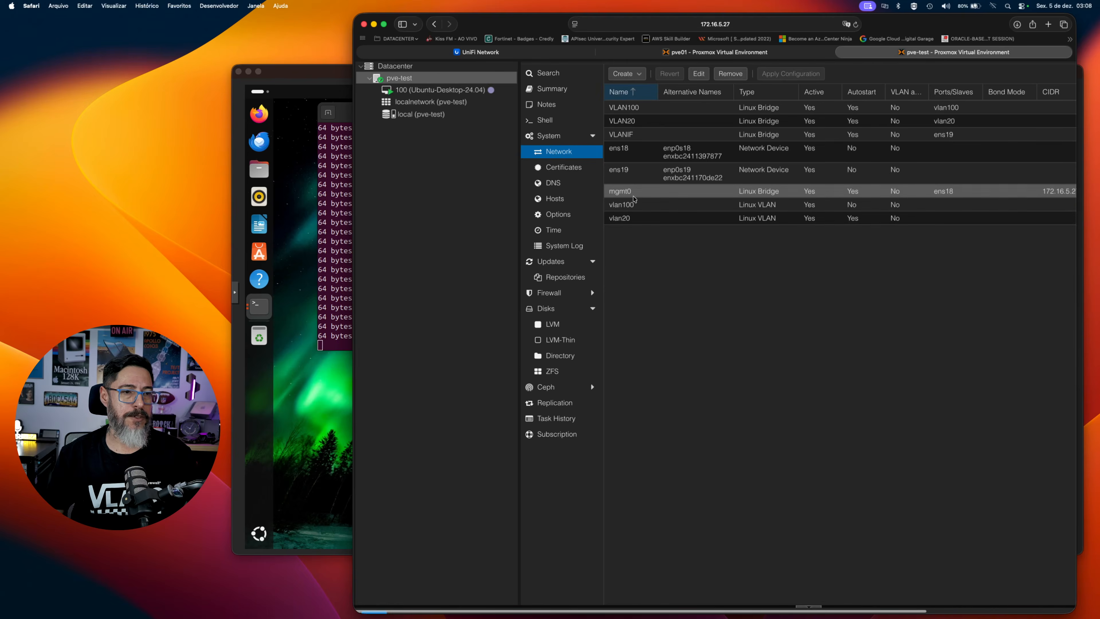
double_click(638, 194)
left_click(874, 377)
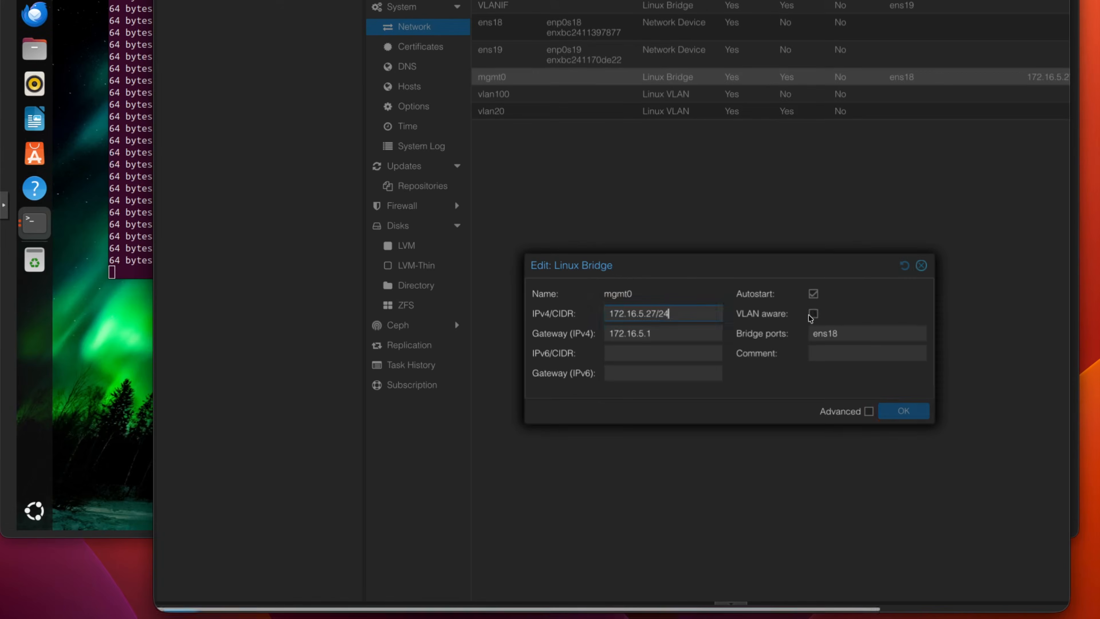
left_click(946, 455)
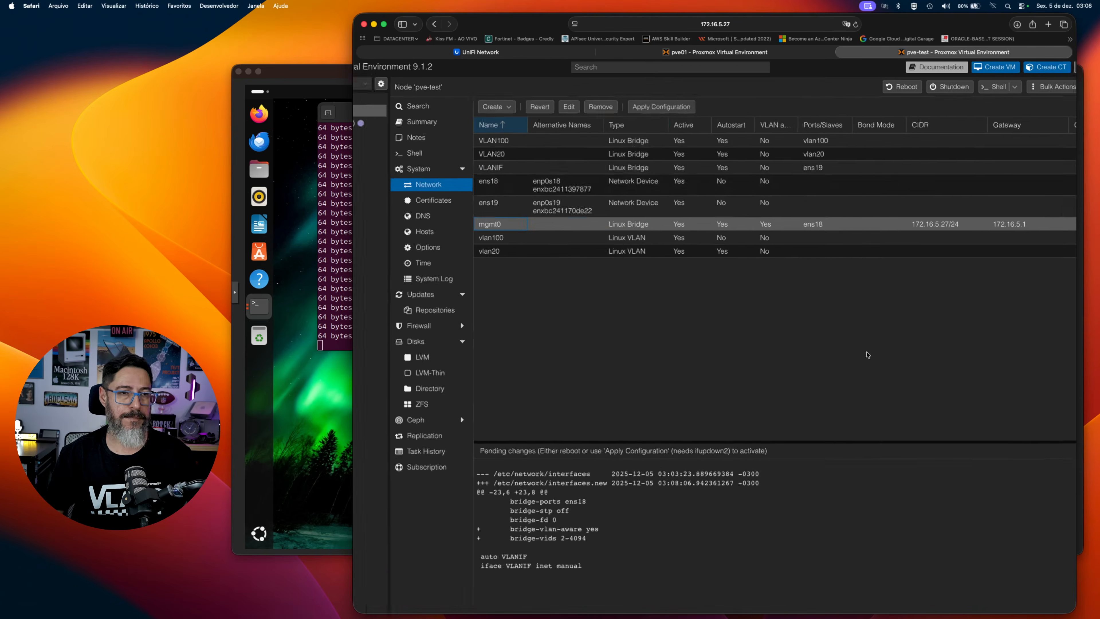
left_click(701, 102)
left_click(693, 357)
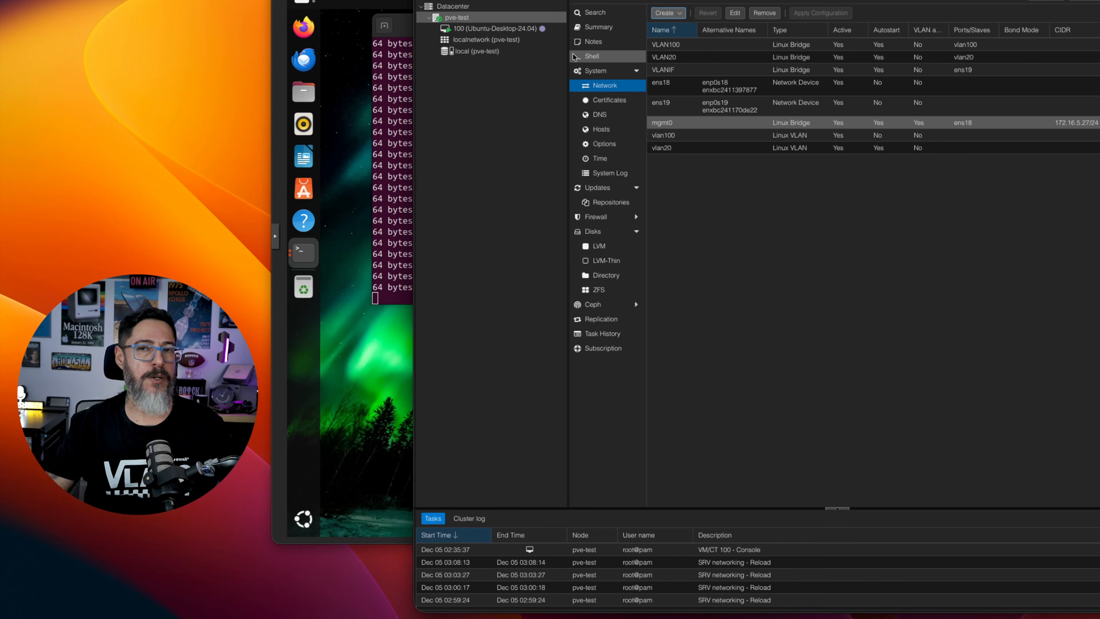
Review the mgmt0 bridge's VLAN aware and bridge port settings and close them without changes.
left_click(486, 29)
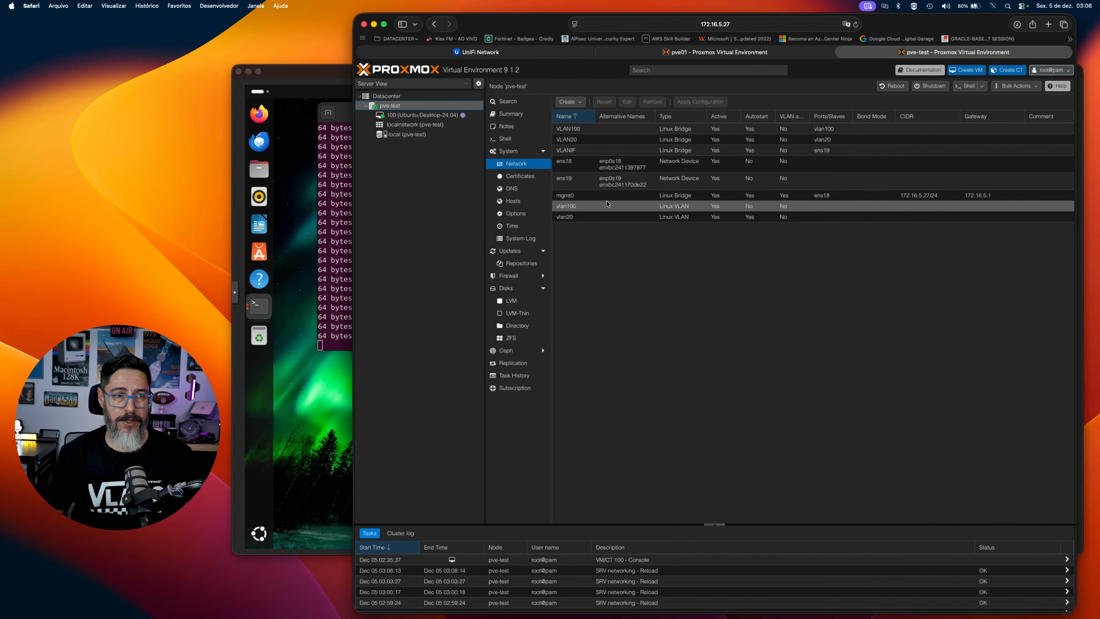
double_click(604, 196)
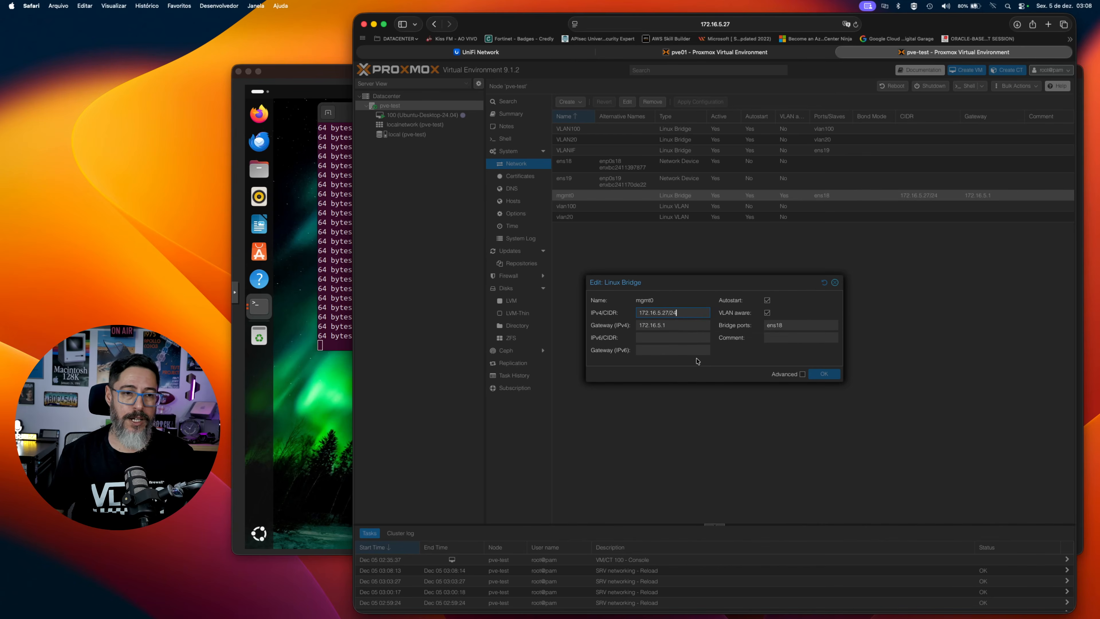
left_click(760, 332)
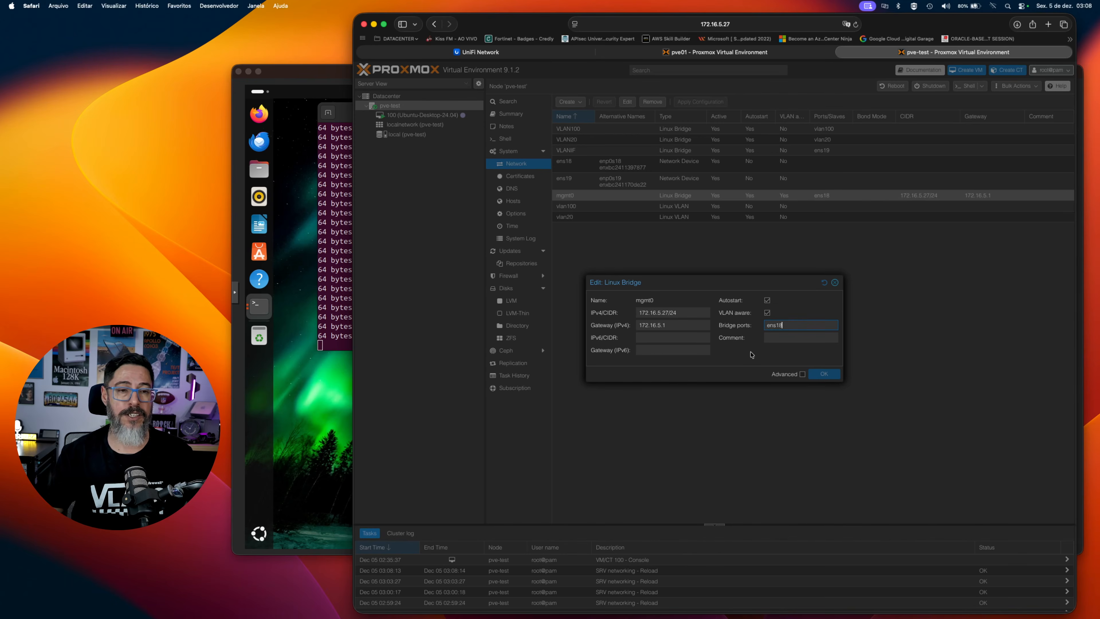
key("Escape")
Set the bridge of VM 100's network device net0 to mgmt0 without a VLAN tag.
left_click(429, 117)
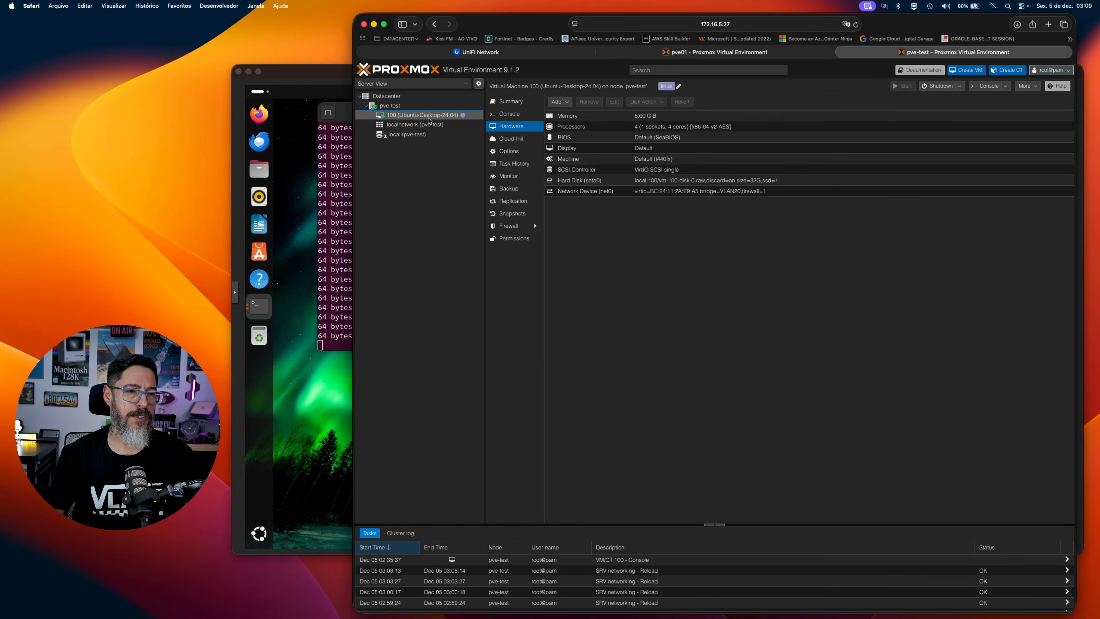
double_click(644, 192)
left_click(697, 325)
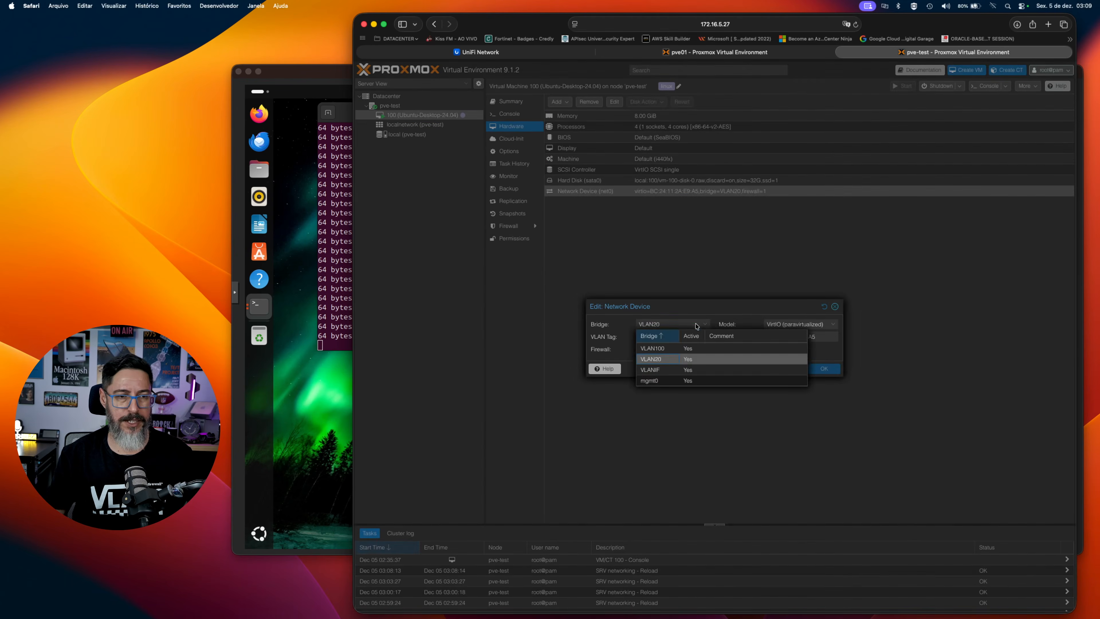
left_click(672, 381)
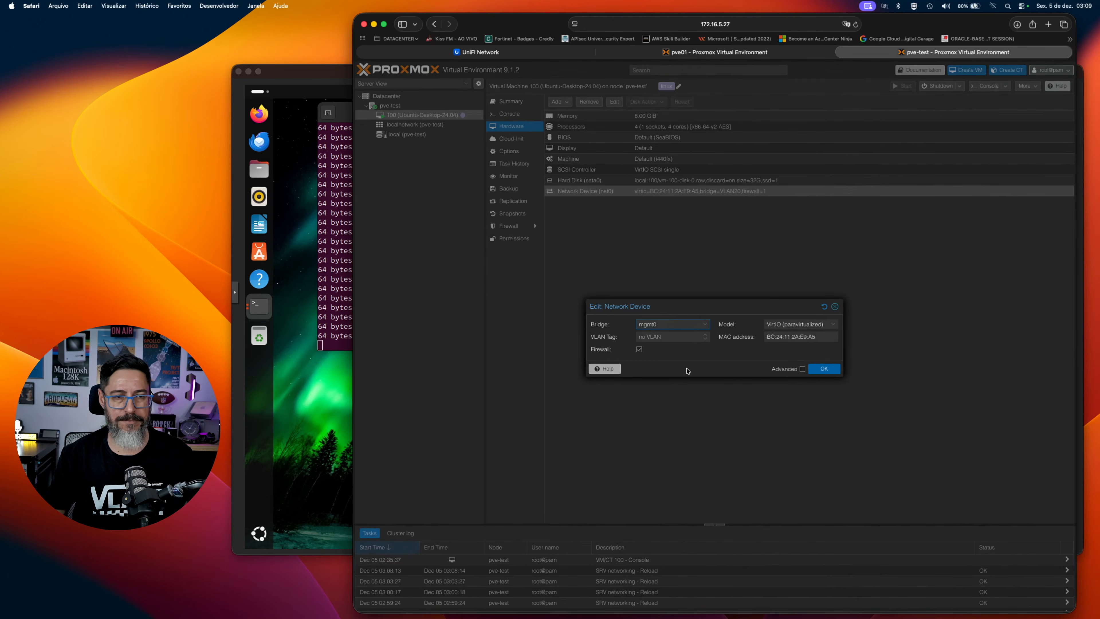
left_click(824, 368)
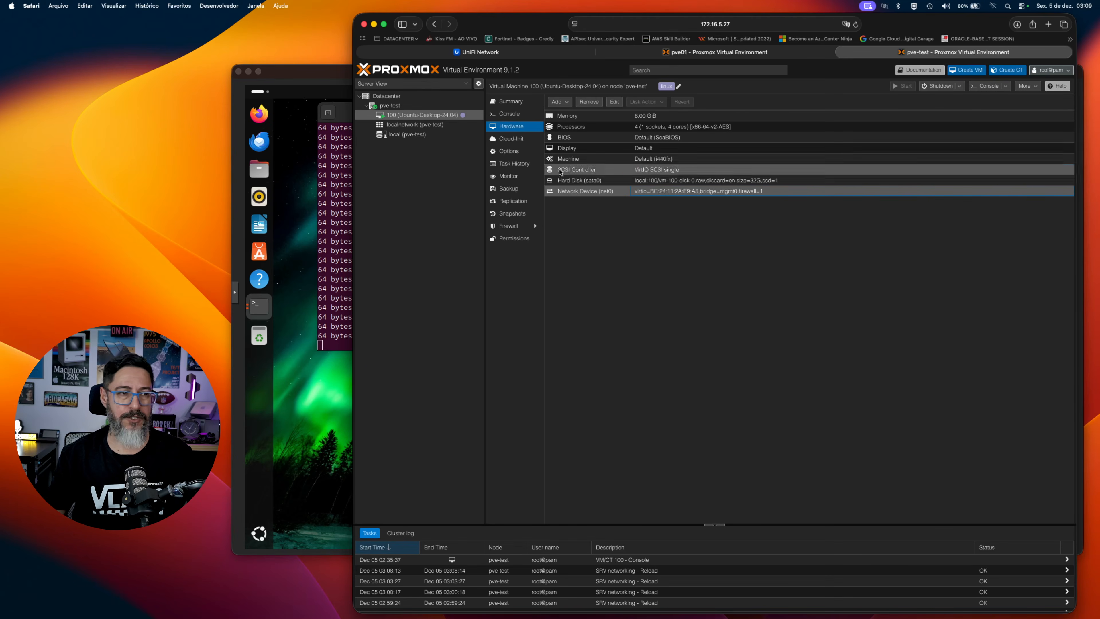
Switch to the Ubuntu VM console and restart the ens18 interface by running ifconfig ens18 down and ifconfig ens18 up.
left_click(337, 209)
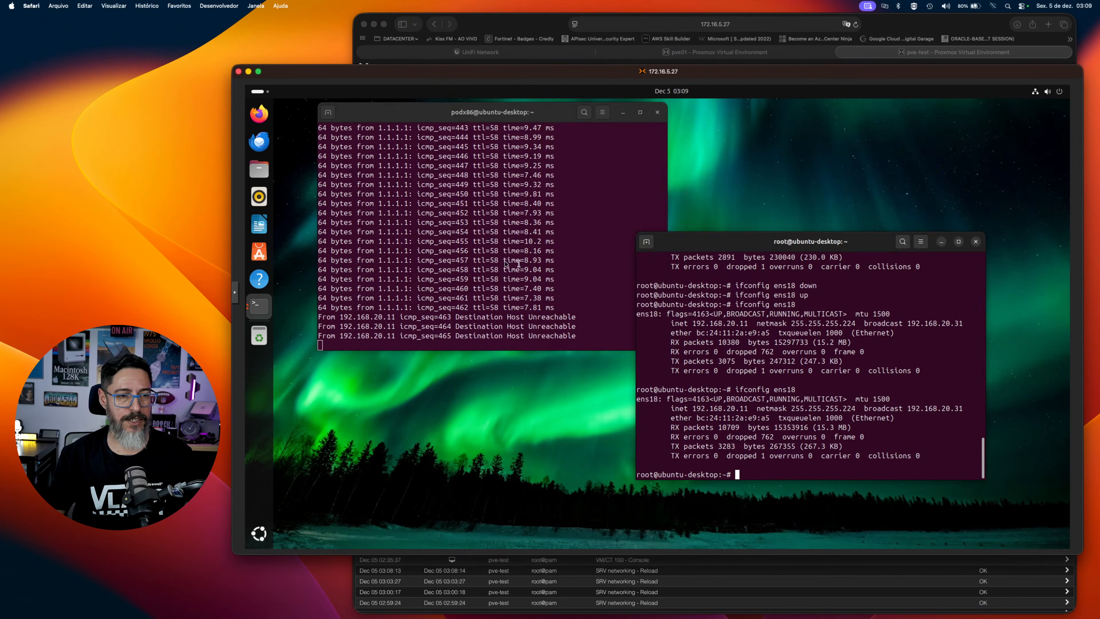
left_click(500, 263)
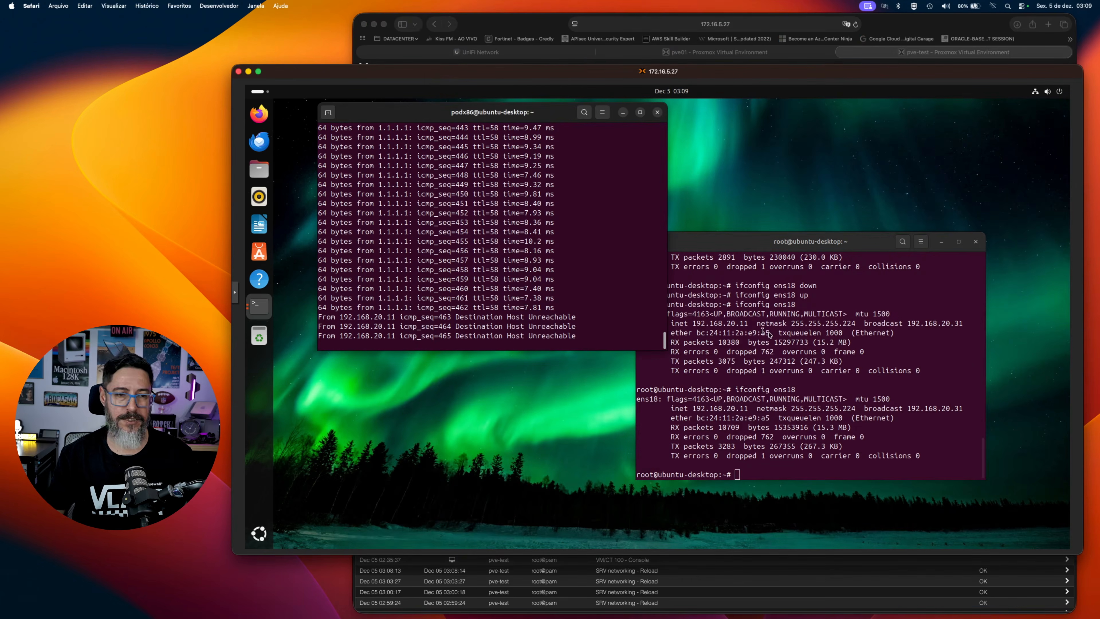
left_click(823, 338)
key("Up")
type("down")
key("Return")
key("Up")
key("BackSpace")
key("BackSpace")
key("BackSpace")
key("BackSpace")
type("up")
key("Return")
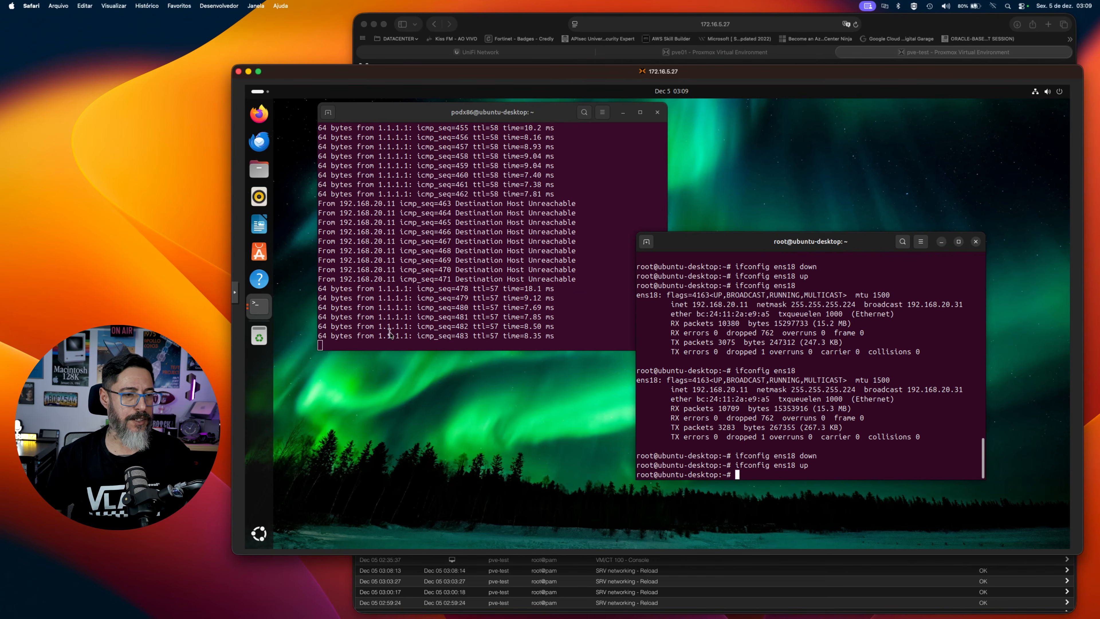
Run ifconfig ens18 in the root terminal to check the address obtained through the untagged mgmt0 bridge.
key("Up")
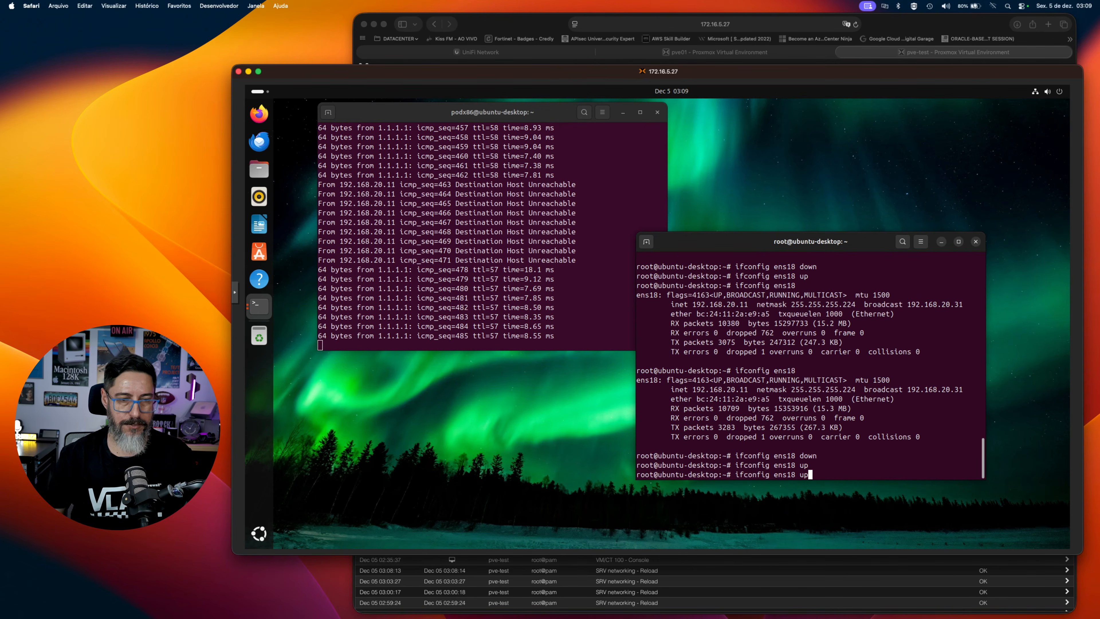
key("BackSpace")
key("BackSpace")
key("BackSpace")
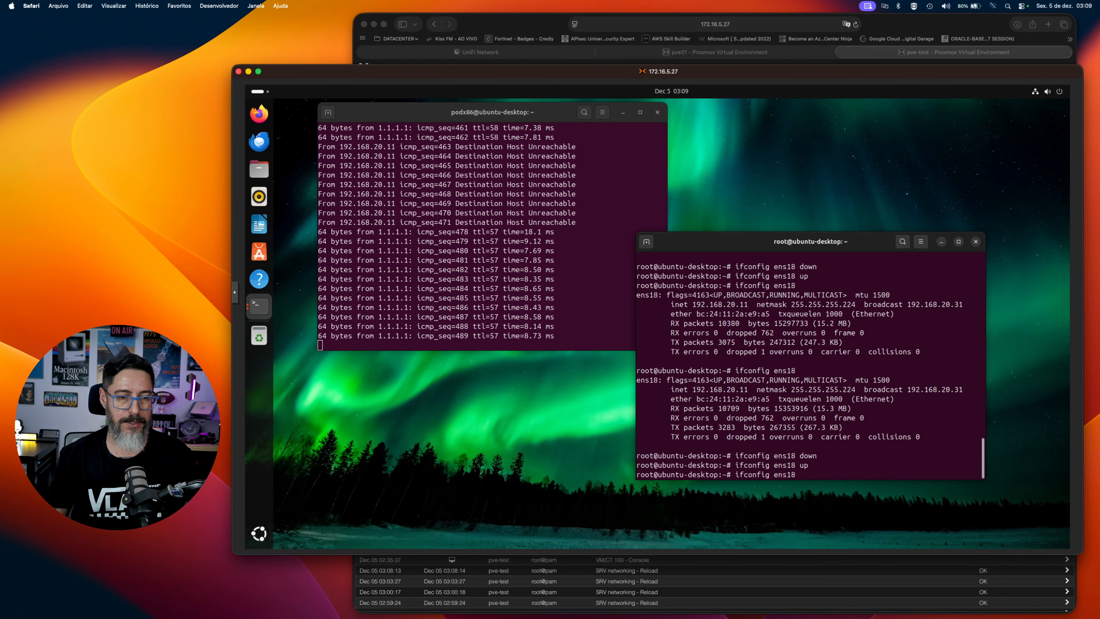
key("Return")
double_click(706, 411)
left_click(736, 414)
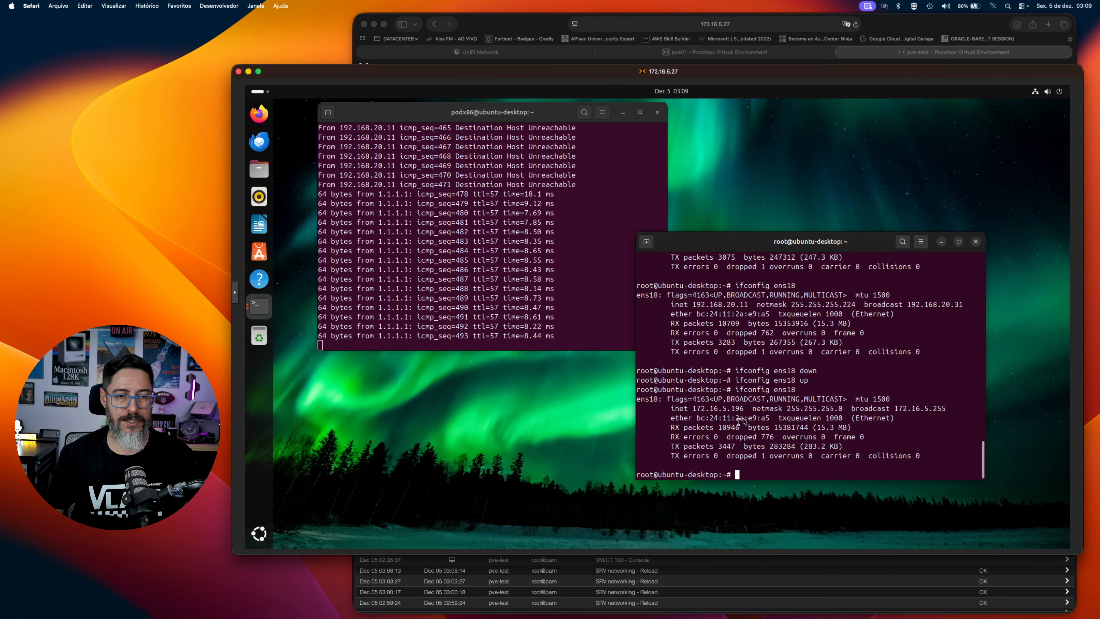
Switch to the UniFi Network page and compare the VM's address with the Mgmt0 network's subnet.
left_click(507, 56)
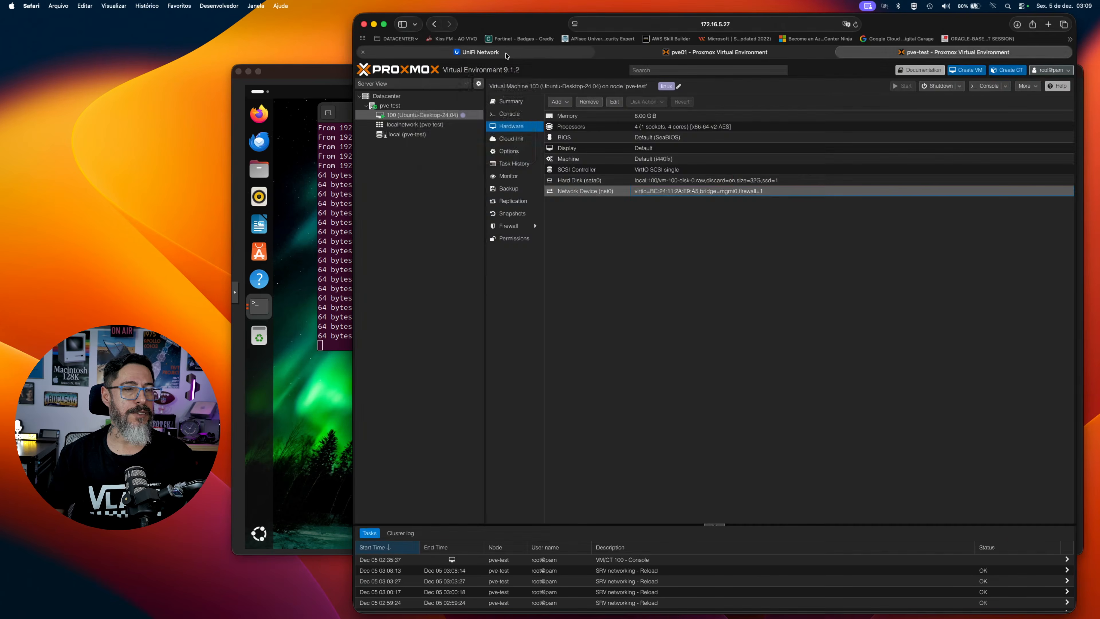
left_click(507, 56)
scroll(584, 187, "left", 2)
scroll(584, 182, "up", 3)
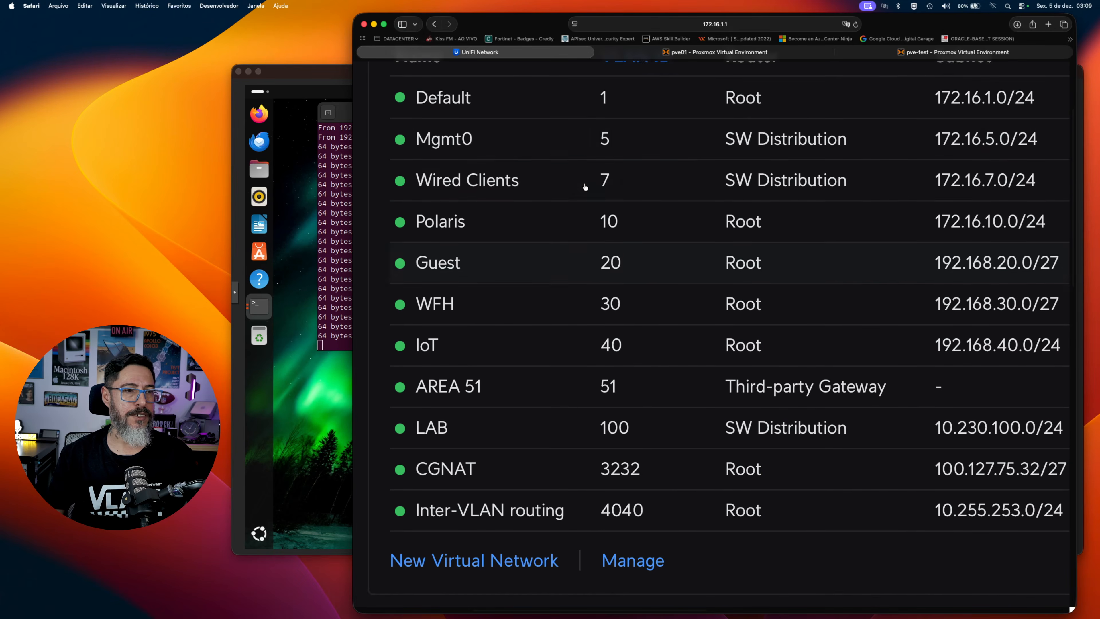
scroll(681, 154, "right", 2)
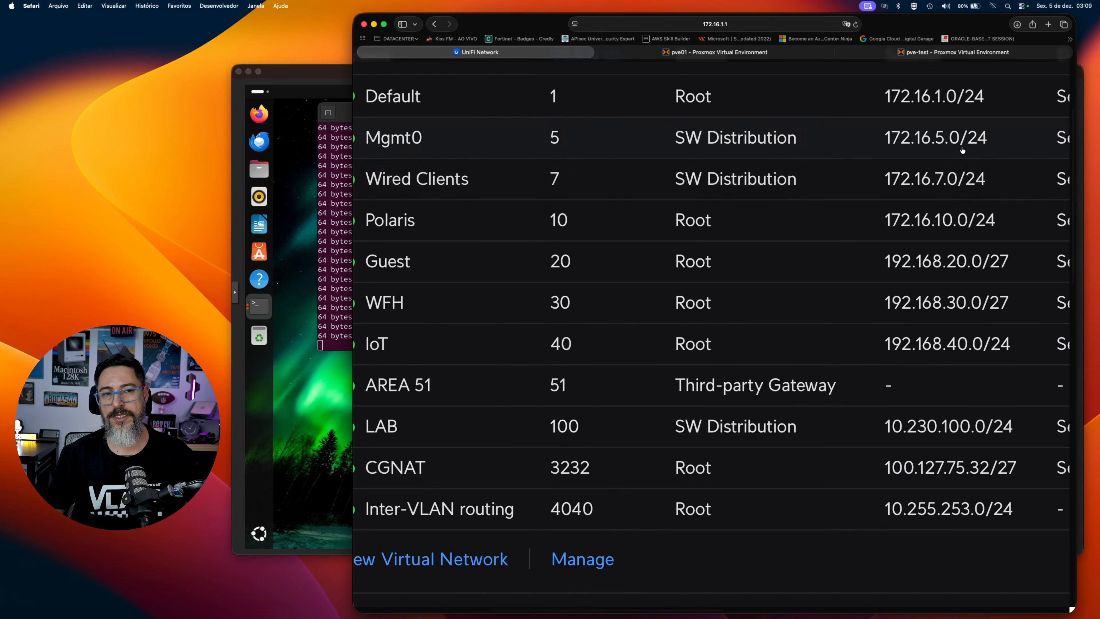
Return to the pve-test Proxmox page and set the VLAN tag of VM 100's network device net0 to 100.
left_click(955, 52)
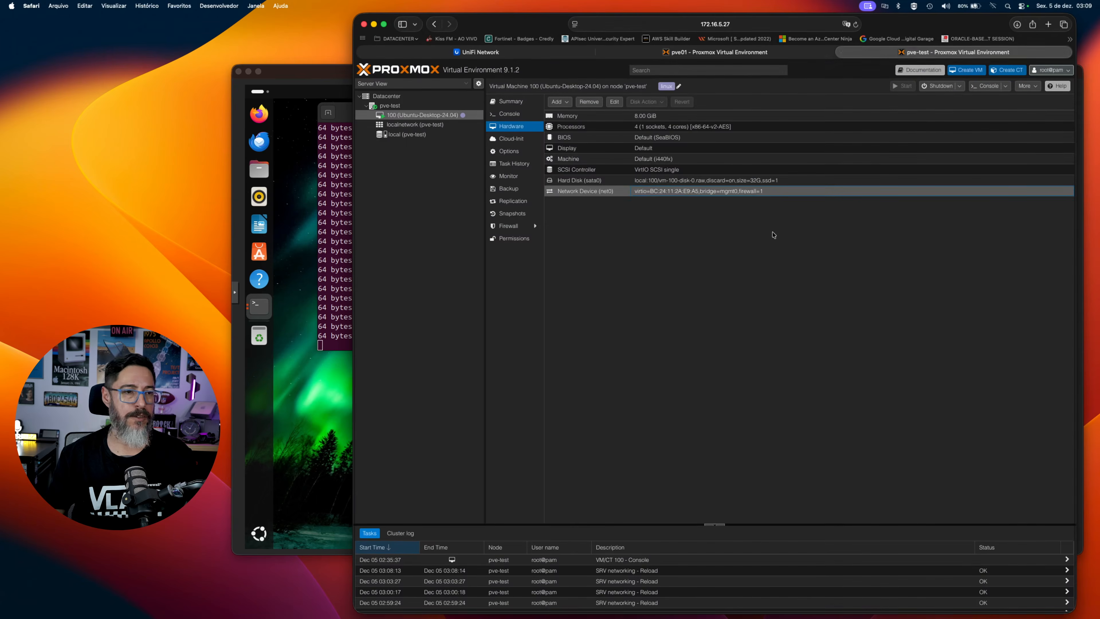
double_click(771, 191)
left_click(674, 337)
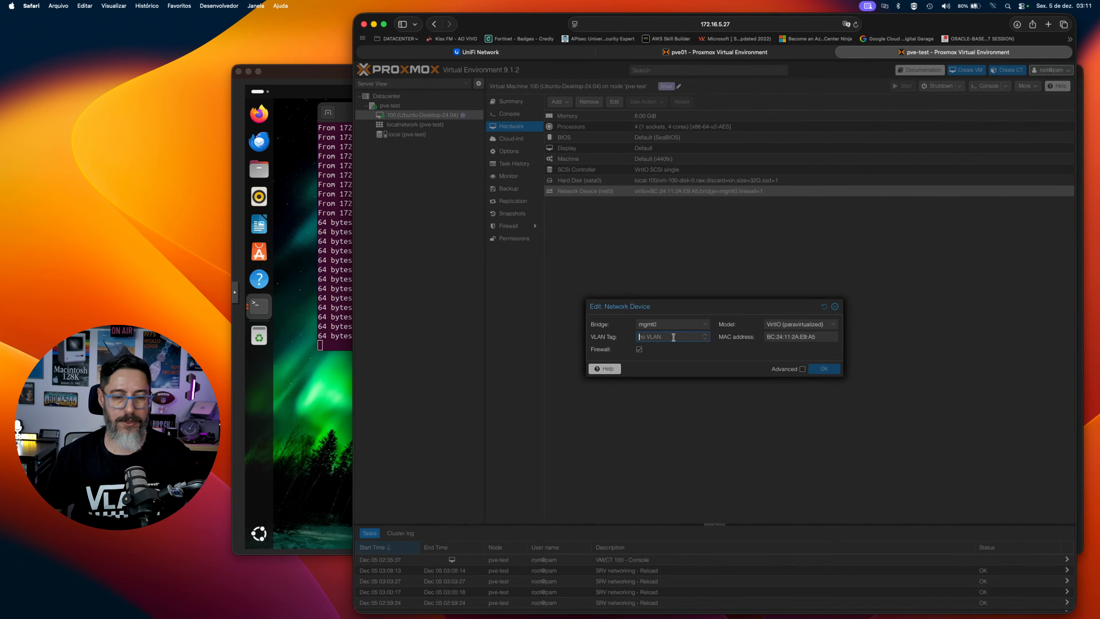
type("100")
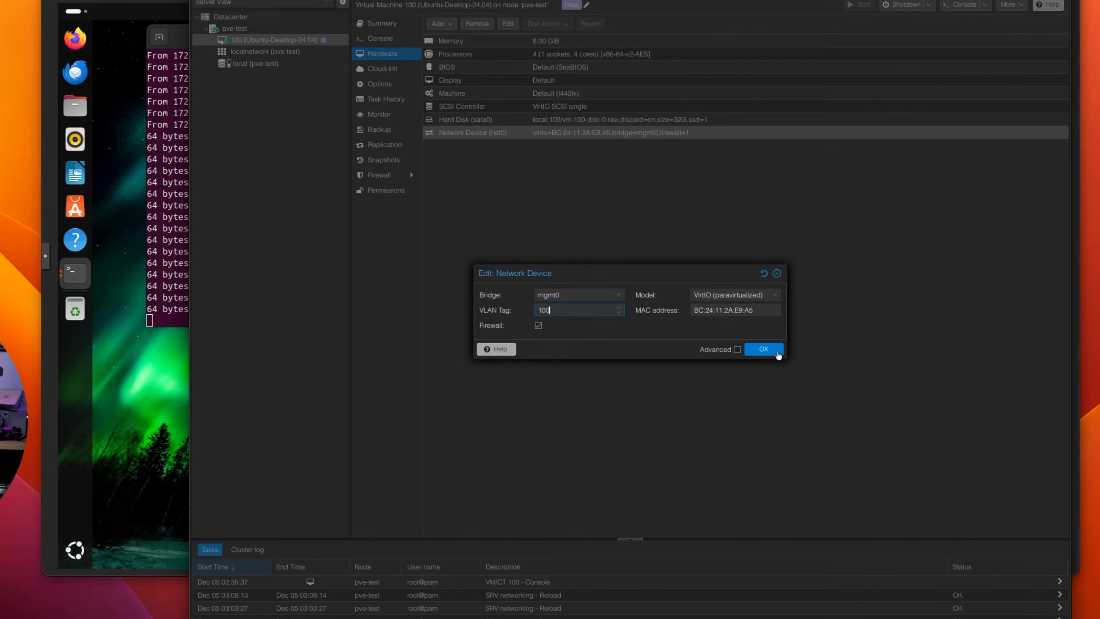
left_click(833, 371)
Restart ens18 in the Ubuntu VM with ifconfig ens18 down and up to renew its address on VLAN 100.
left_click(348, 180)
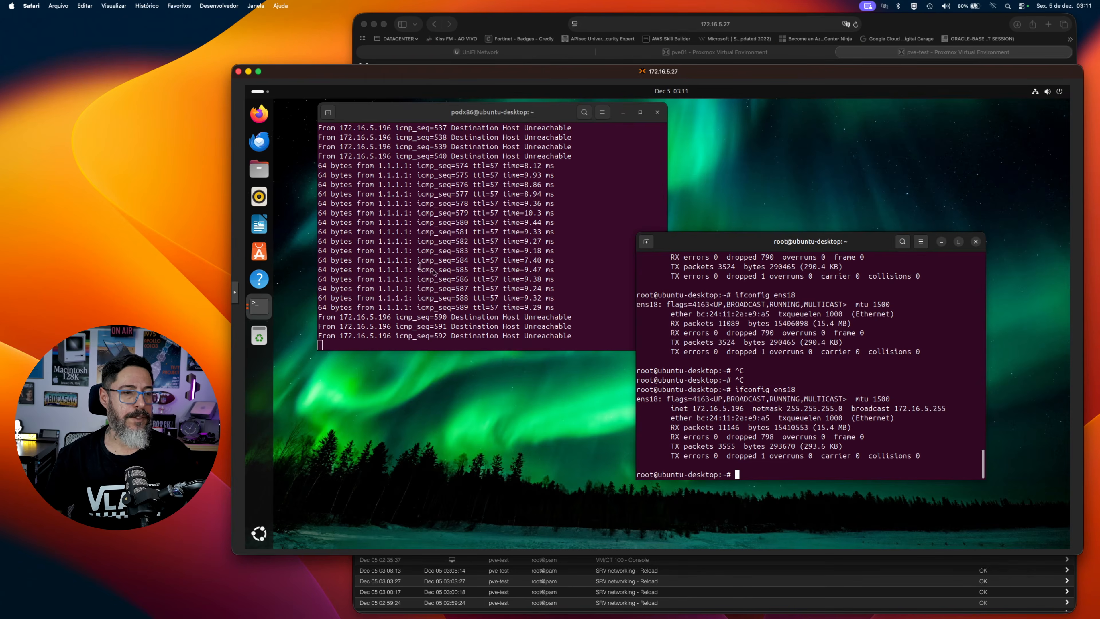
key("Up")
type("down")
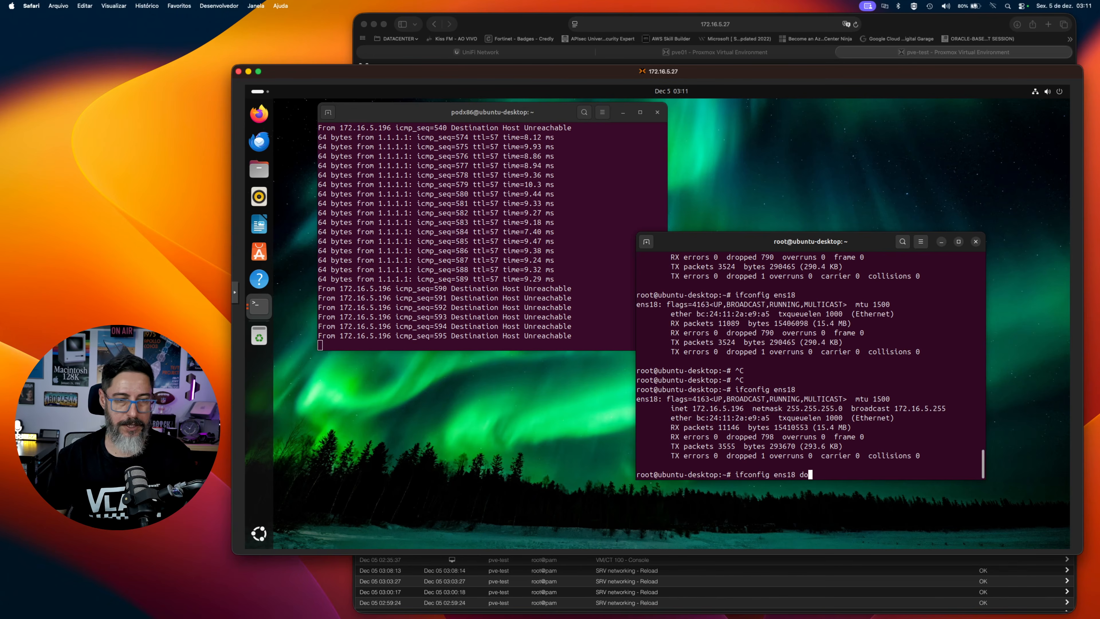
key("Return")
key("Up")
key("BackSpace")
key("BackSpace")
key("BackSpace")
key("BackSpace")
key("BackSpace")
type("up")
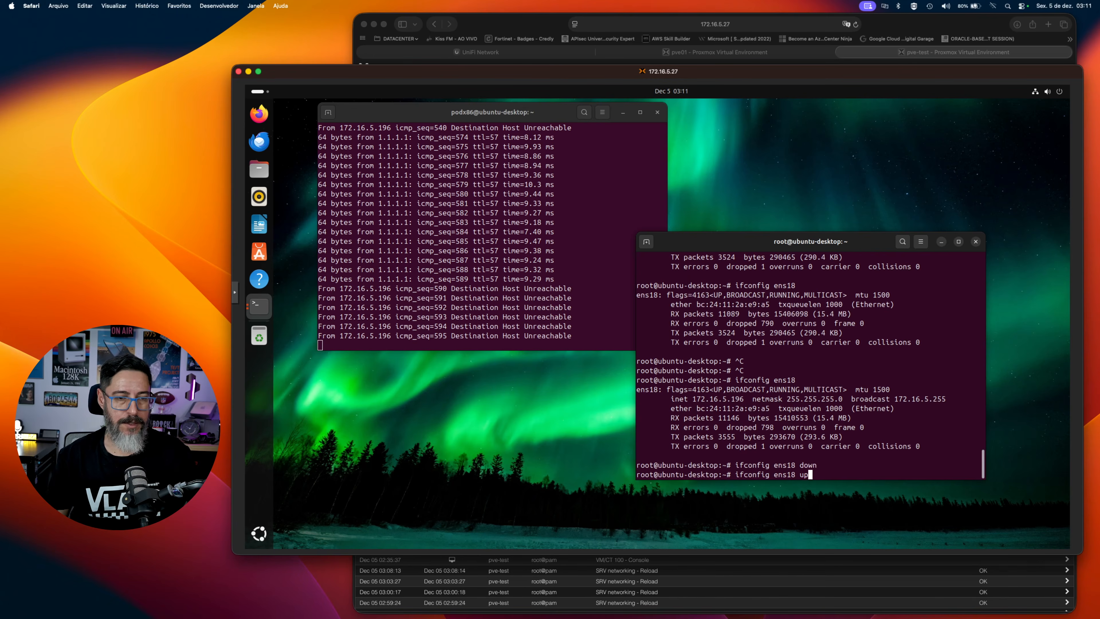
key("Return")
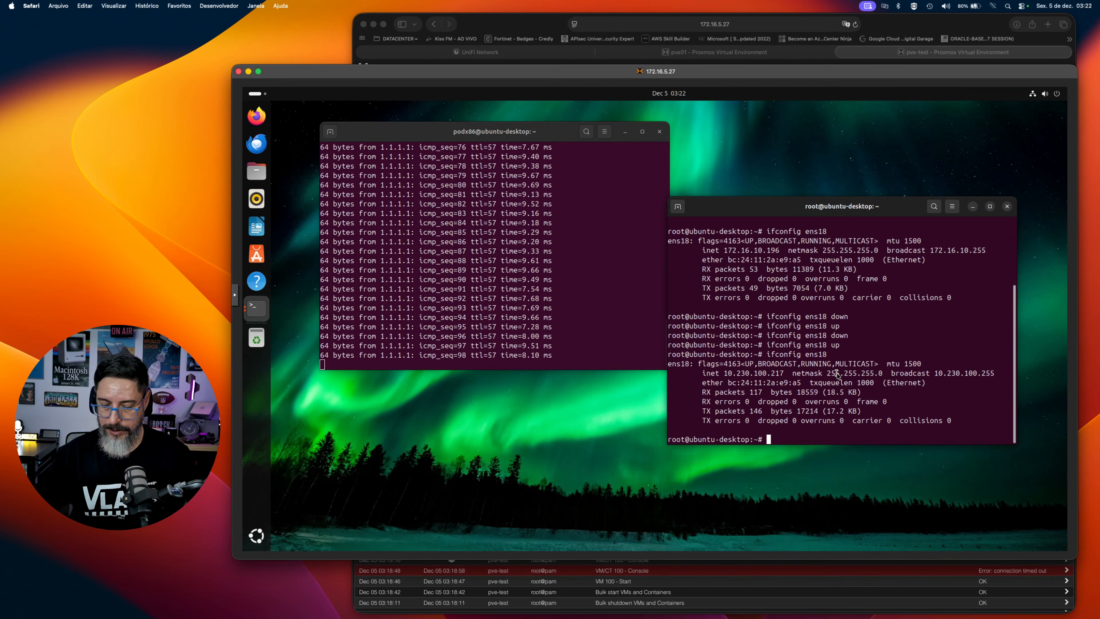
Run ifconfig ens18 and highlight its inet address to check it on VLAN 100.
key("Up")
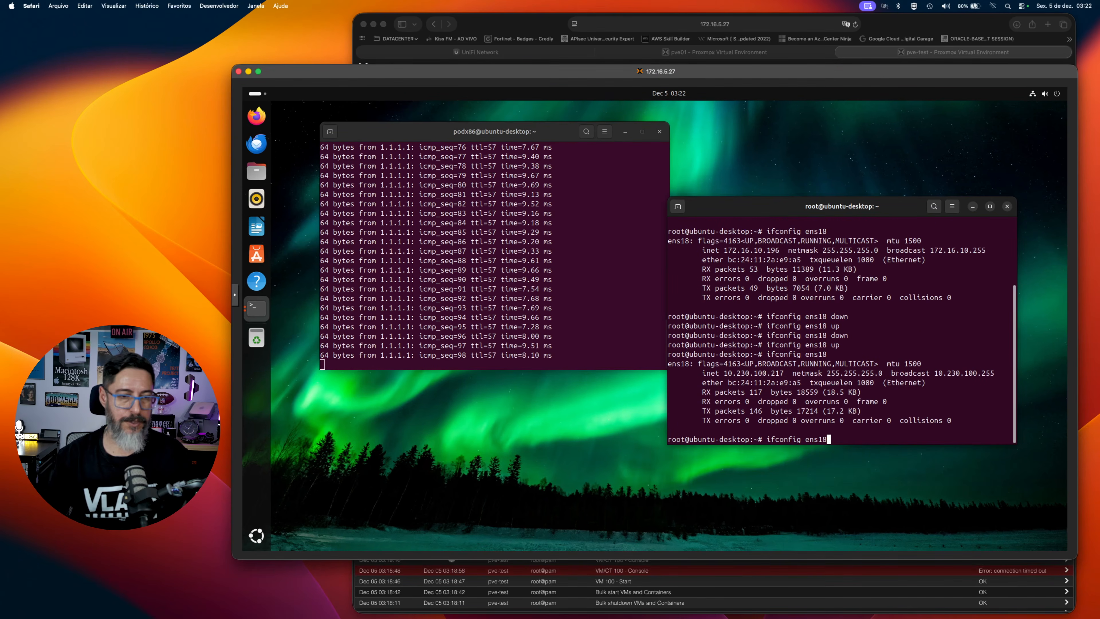
key("Return")
left_click_drag(725, 374, 782, 374)
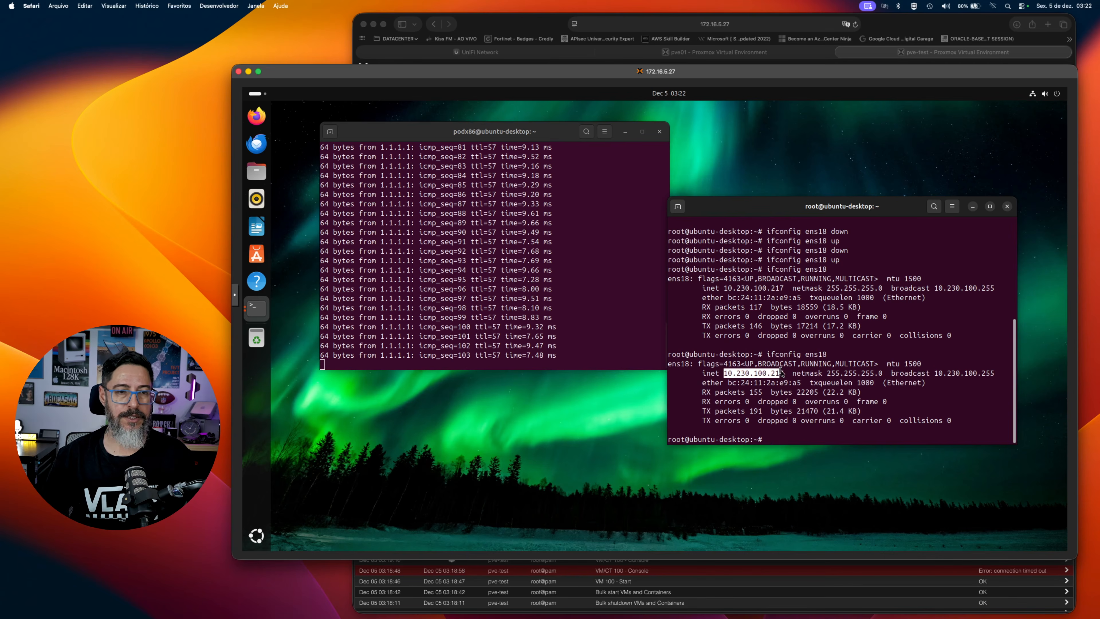
Switch to the pve-test Proxmox page and set the VLAN tag of VM 100's network device net0 to 20.
left_click(930, 54)
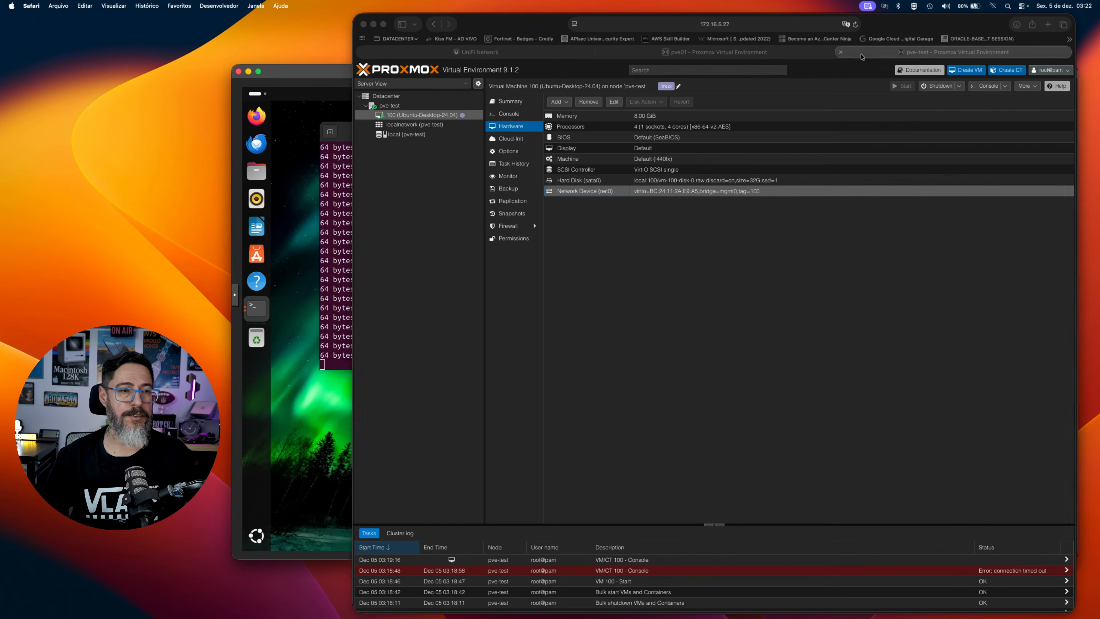
double_click(604, 194)
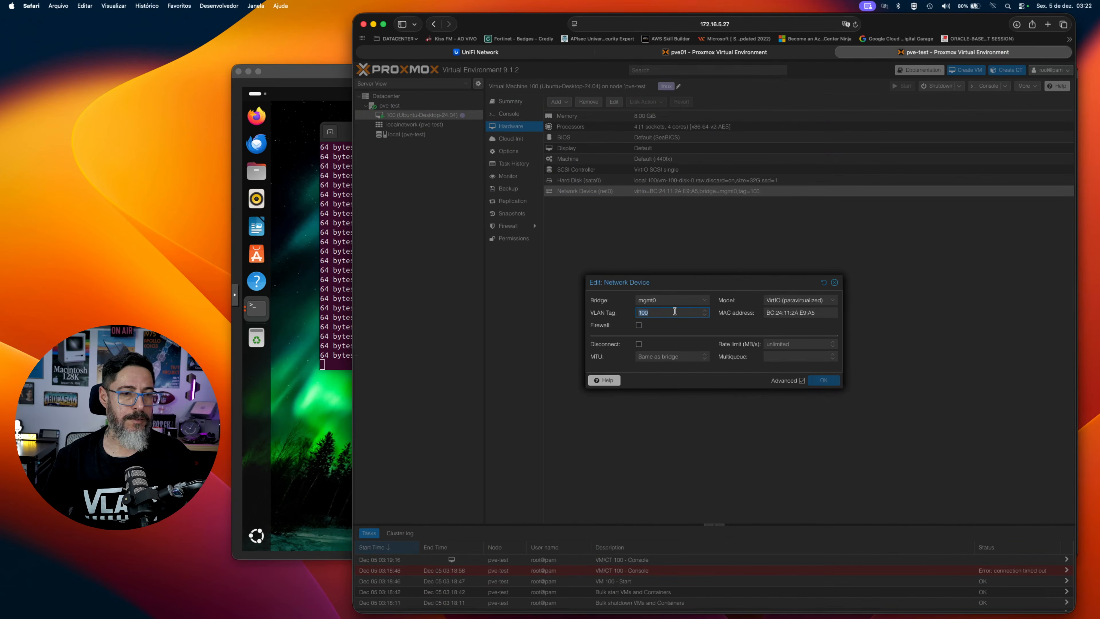
type("20")
key("Return")
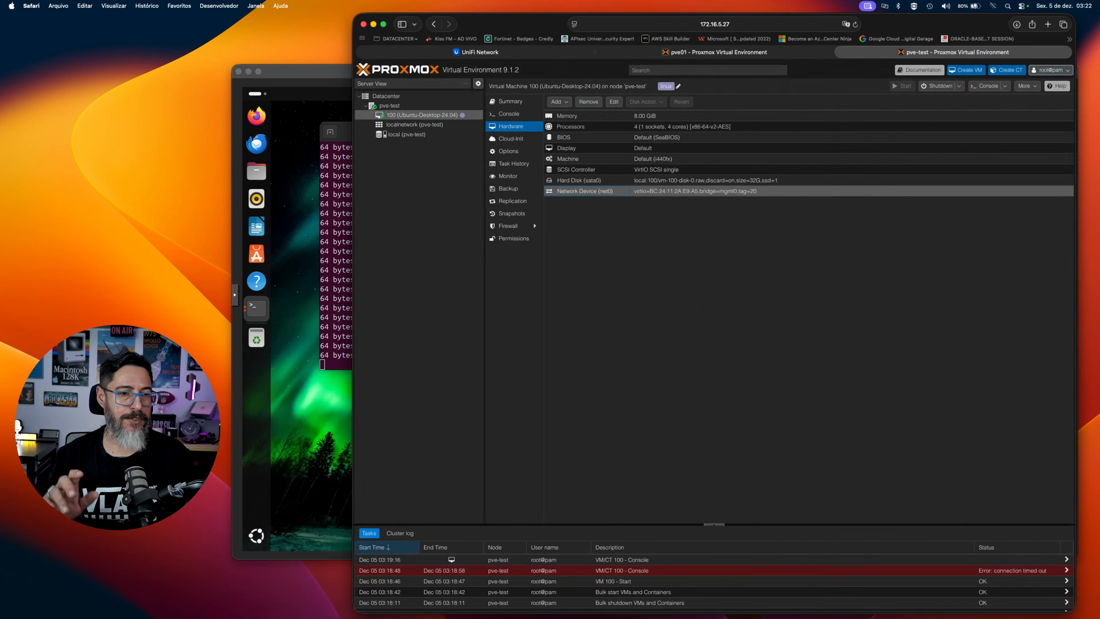
Switch back to the Ubuntu VM console and cycle ens18 down and up with ifconfig for VLAN 20.
key("super+grave")
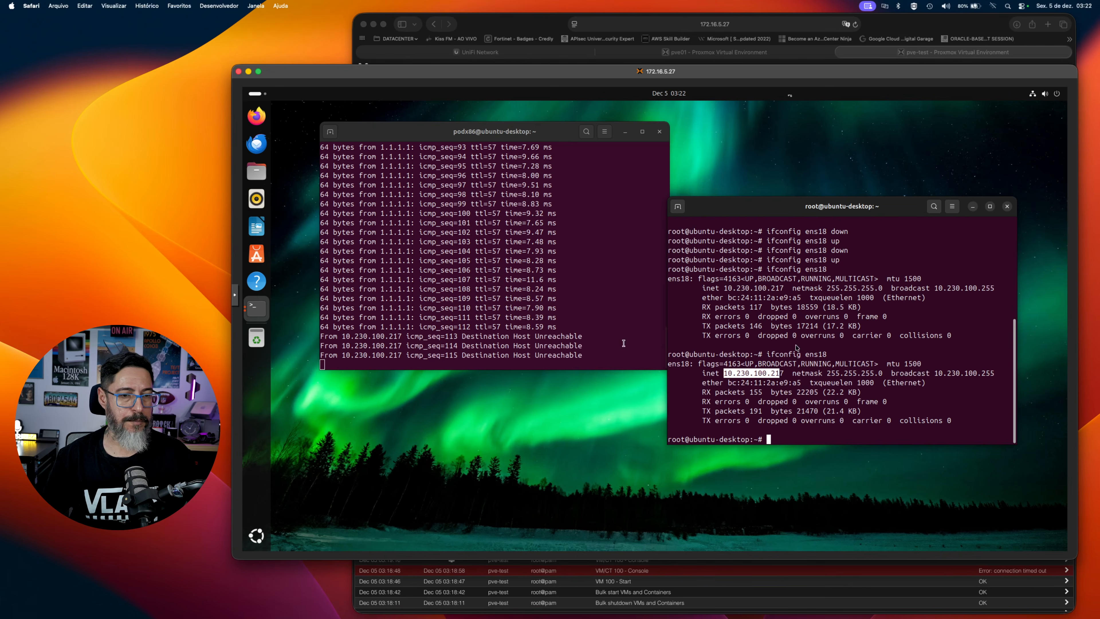
key("Up")
type("down")
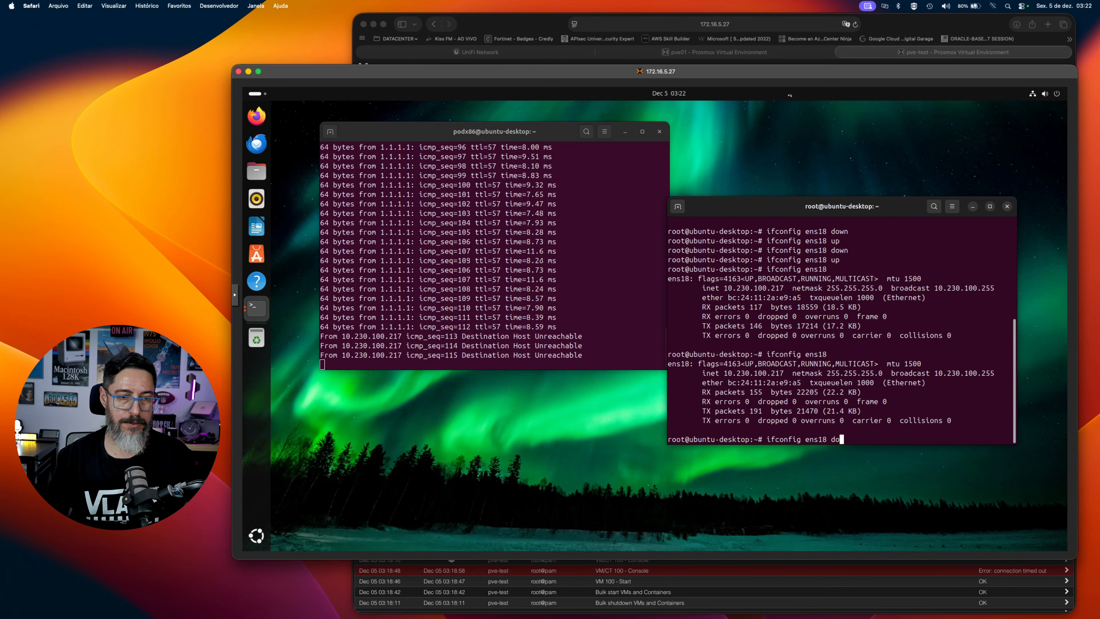
key("Return")
key("Up")
key("BackSpace")
key("BackSpace")
key("BackSpace")
key("BackSpace")
type("up")
key("Return")
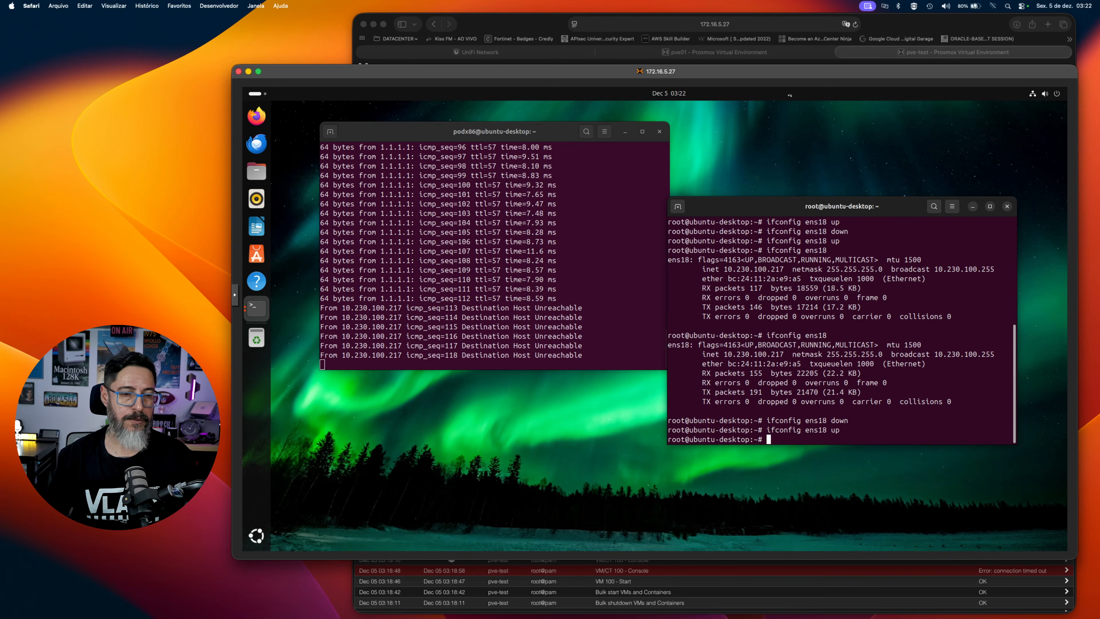
Run ifconfig ens18 and highlight its inet address to check it on VLAN 20.
key("Up")
key("BackSpace")
key("BackSpace")
key("BackSpace")
key("Return")
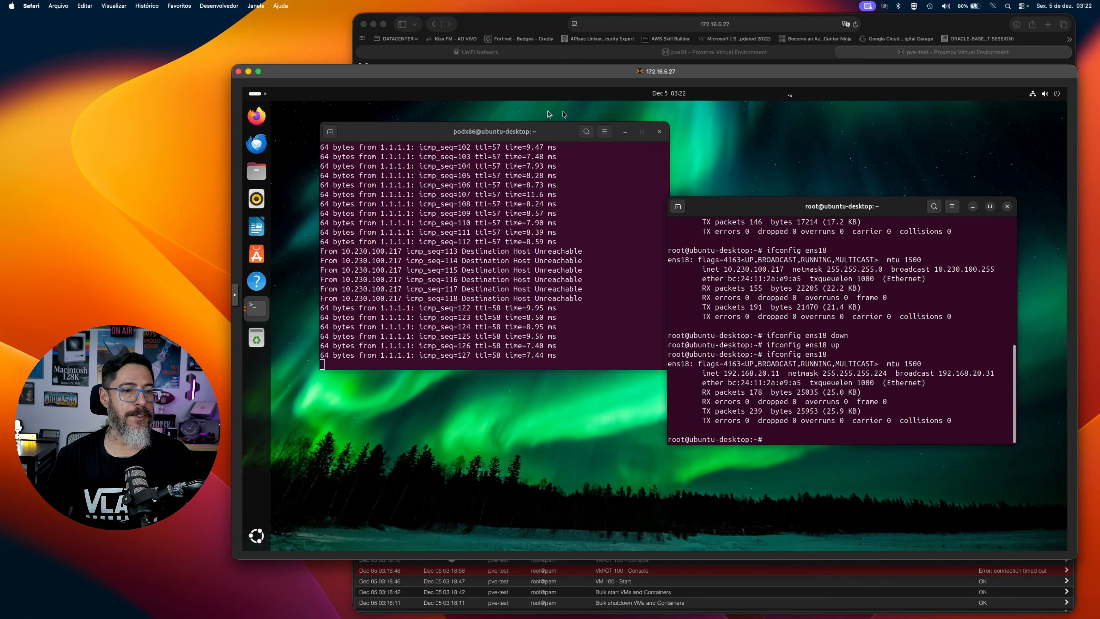
left_click_drag(723, 373, 779, 374)
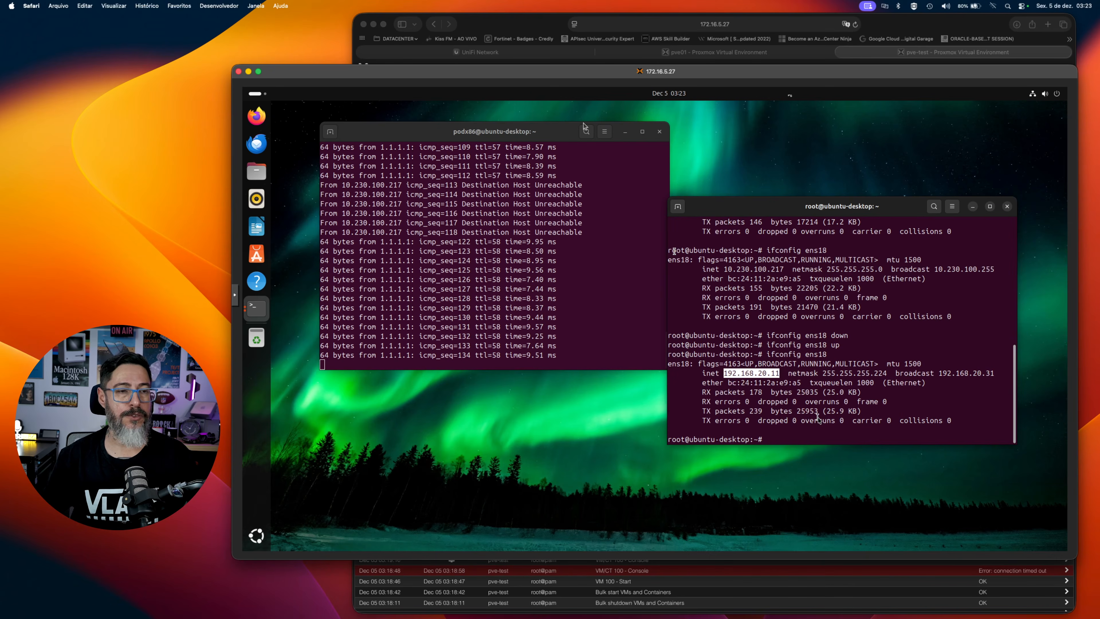
Switch to the pve-test Proxmox page and set the VLAN tag of VM 100's network device net0 to 7.
left_click(990, 64)
type("7")
key("Return")
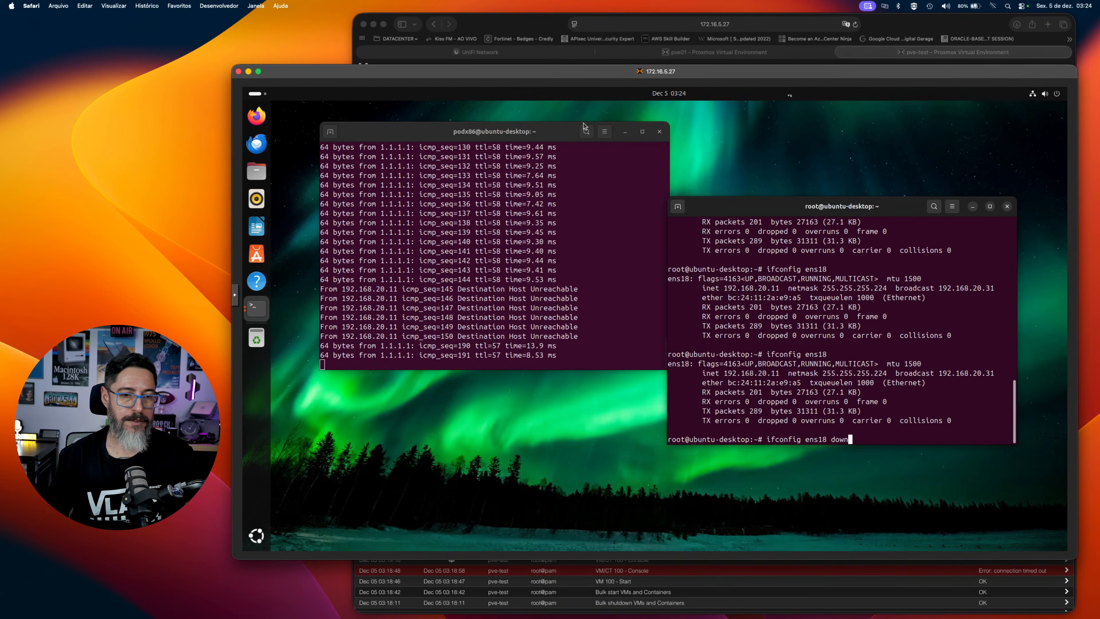
Restart ens18 in the Ubuntu VM with ifconfig down and up, and run ifconfig ens18 to check its VLAN 7 address.
key("Return")
key("Up")
key("BackSpace")
key("BackSpace")
key("BackSpace")
key("BackSpace")
type("up")
key("Return")
type("ifconfig ens18")
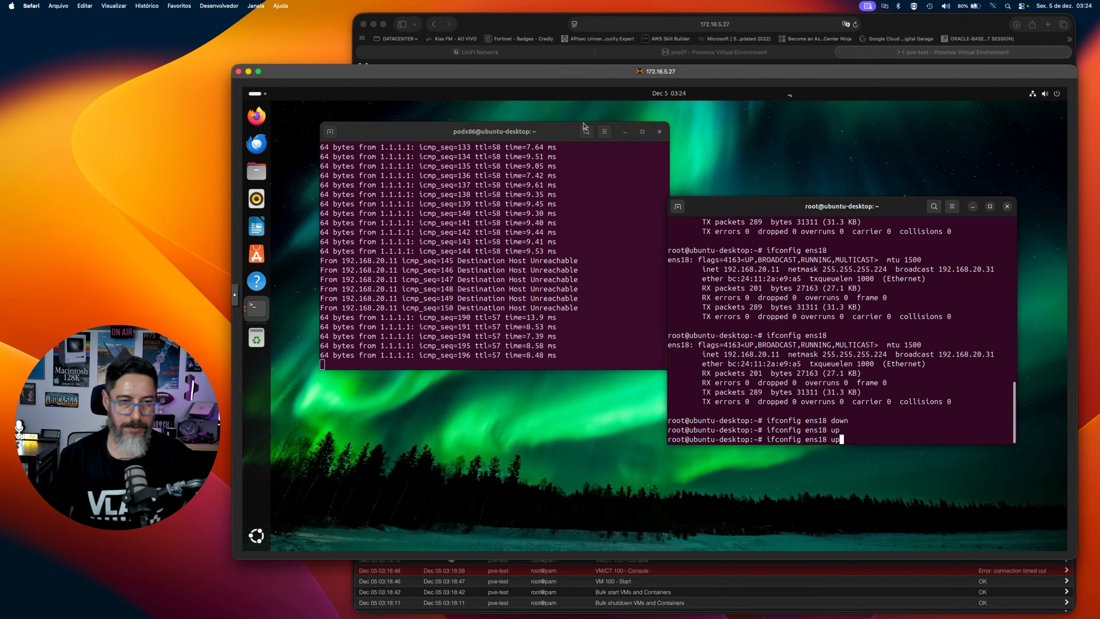
key("Return")
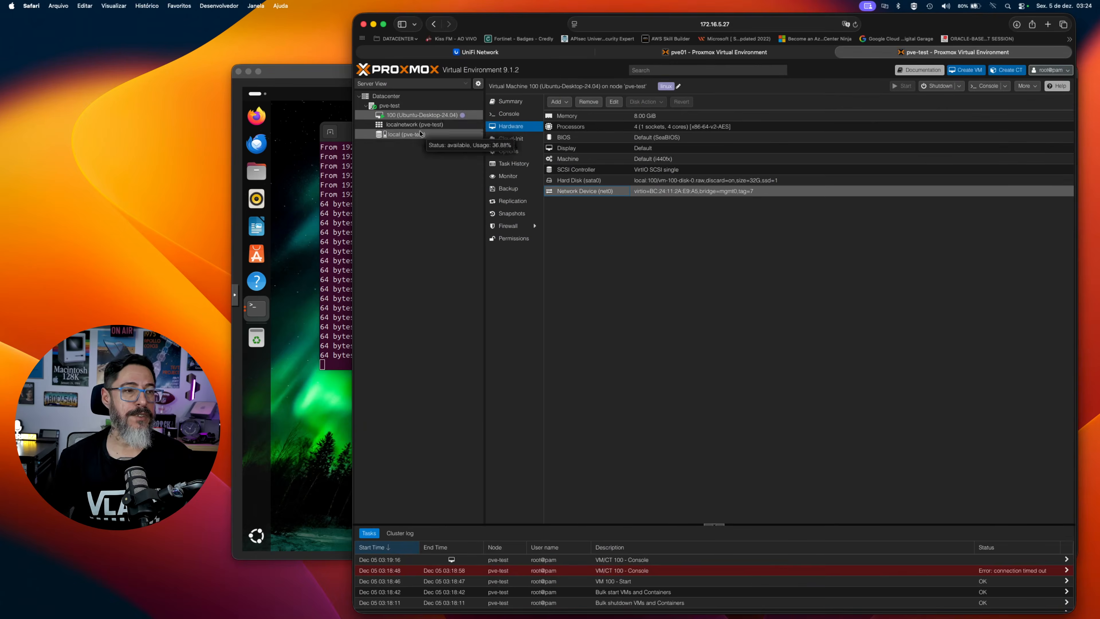
Open VM 100's network device net0 on the pve-test Proxmox page for editing.
double_click(662, 195)
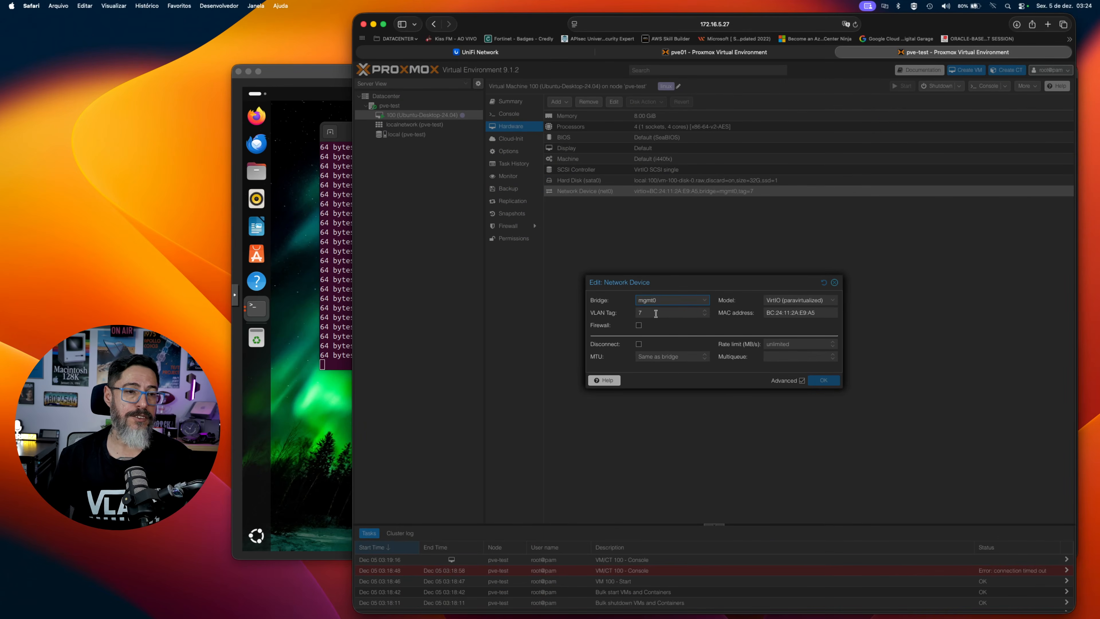